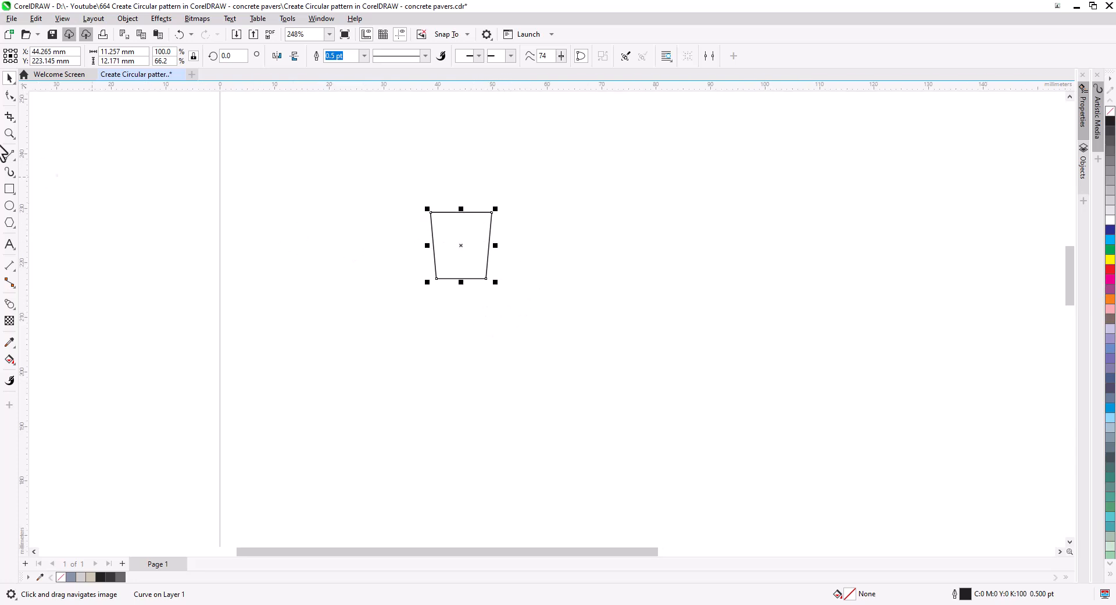
Convert the trapezoid's top and bottom edges to shallow inward curves and nudge its upper-right corner slightly outward.
click(9, 95)
click(178, 55)
scroll(480, 234, up, 3)
click(438, 178)
drag(440, 180, 440, 189)
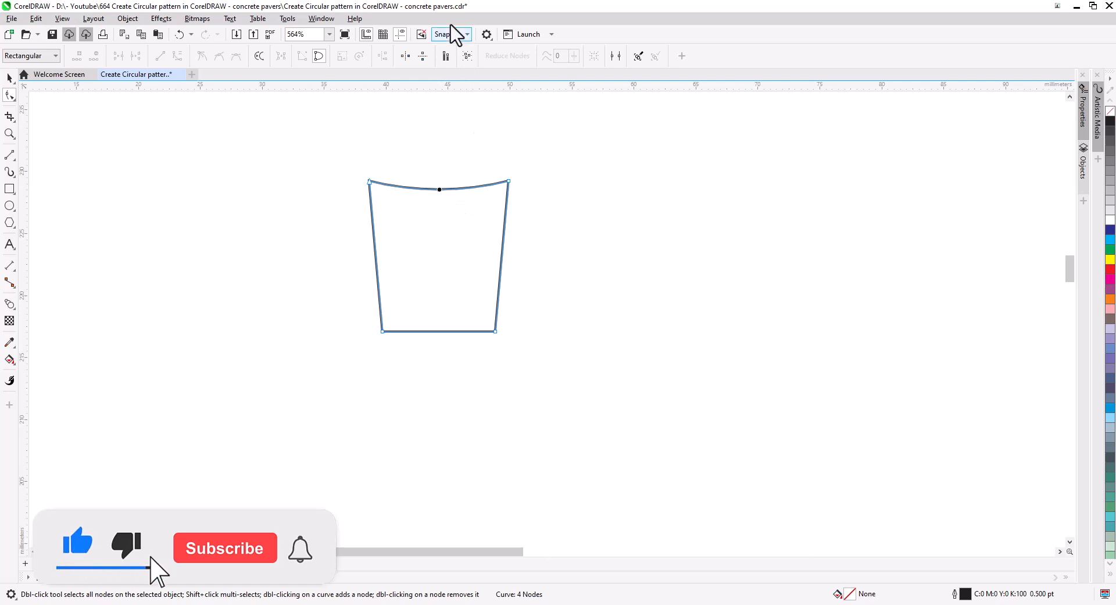
click(456, 36)
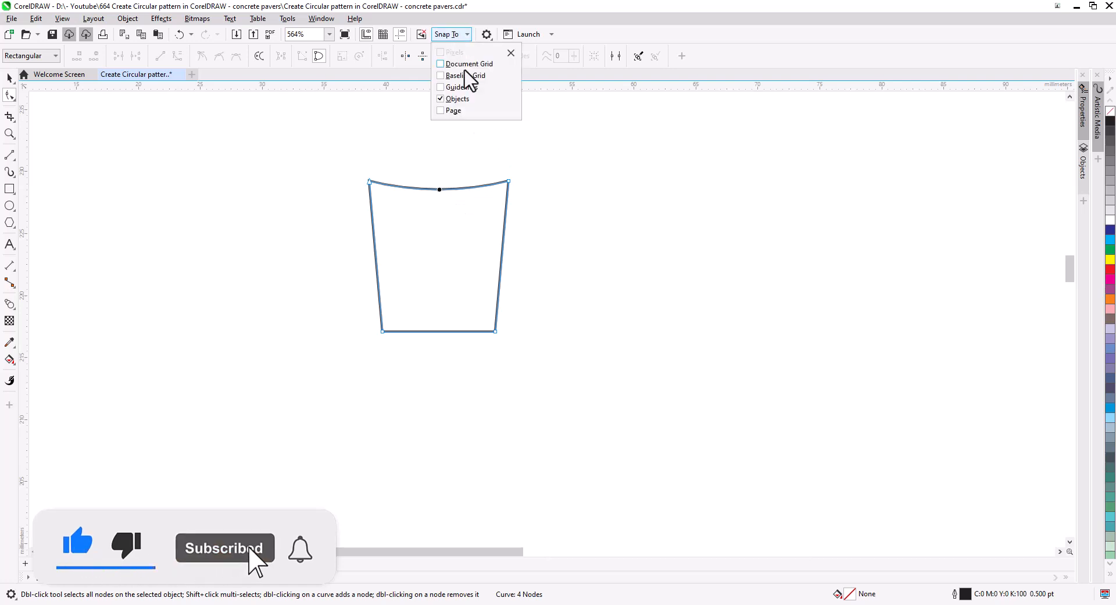
click(433, 192)
drag(437, 187, 439, 185)
drag(439, 330, 439, 327)
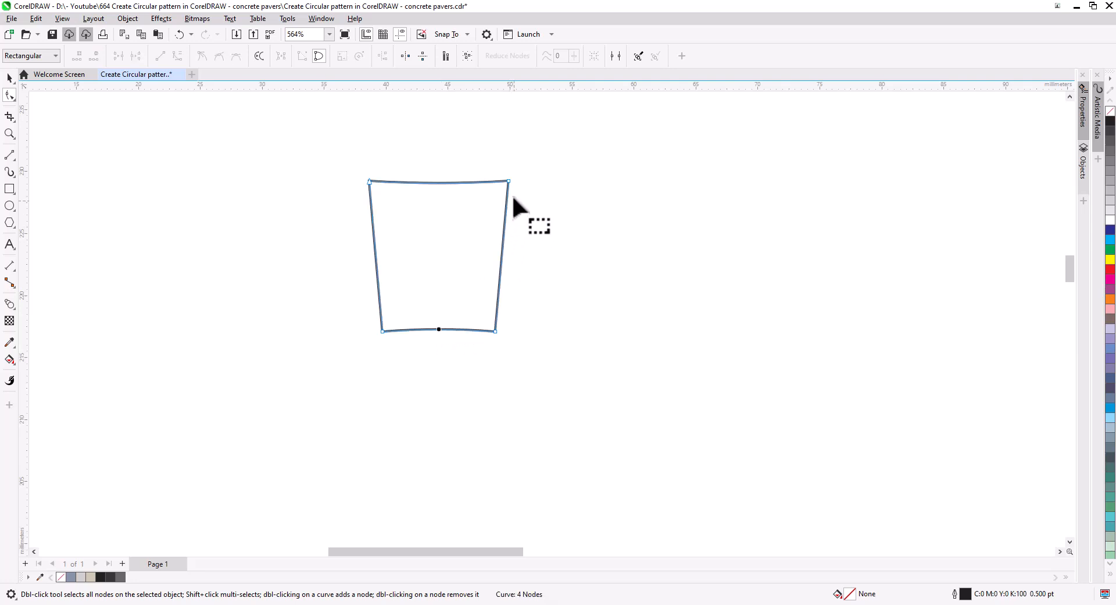
drag(509, 181, 512, 179)
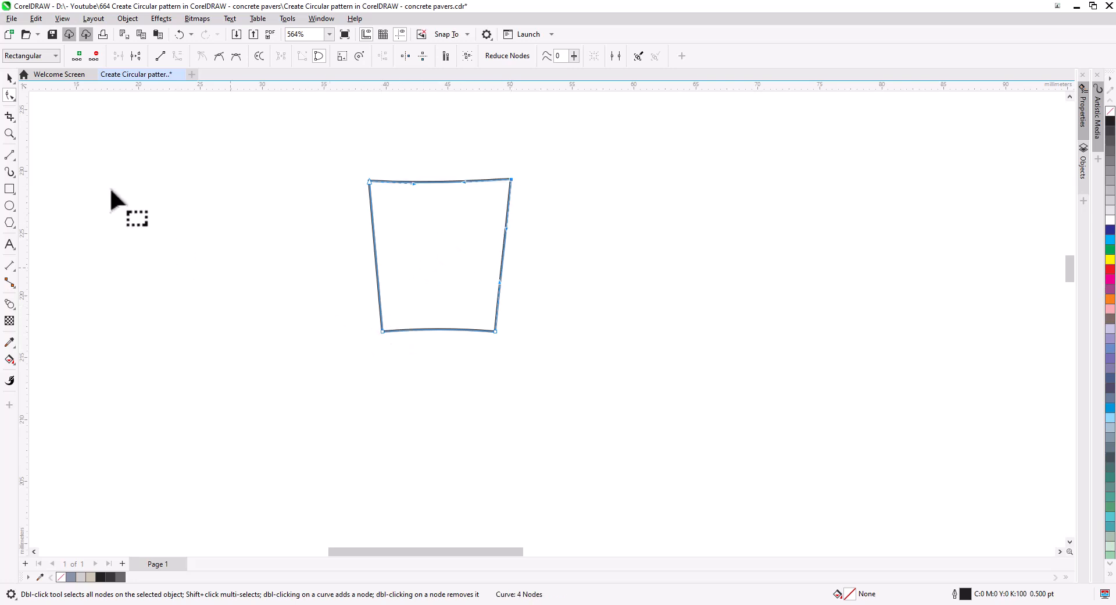
Place a copy of the curved trapezoid level with the original, about 62 mm to its right.
click(12, 82)
scroll(277, 306, down, 5)
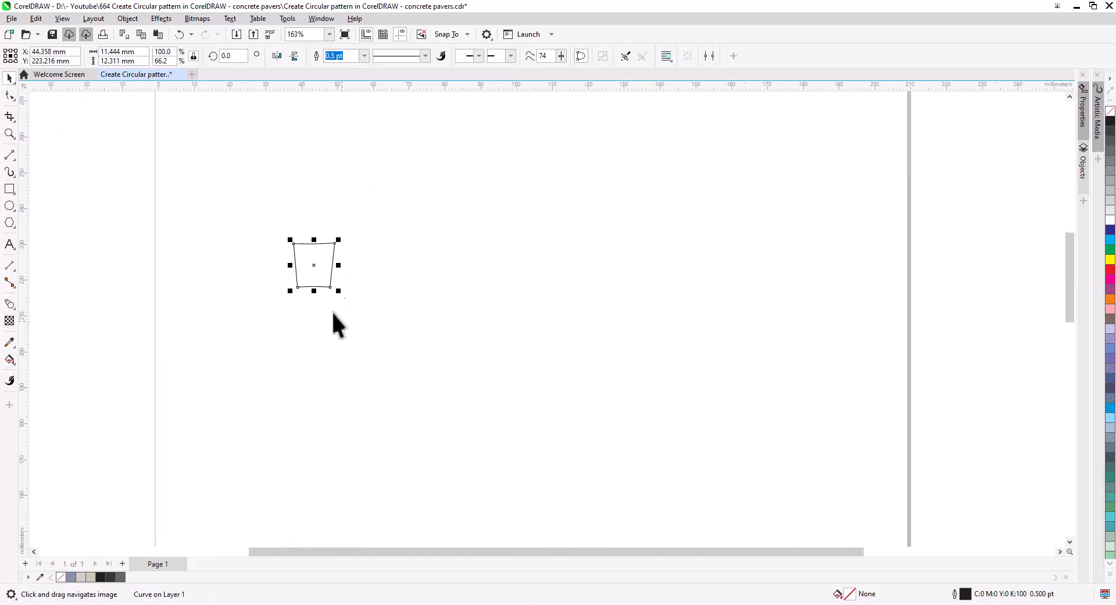
drag(317, 276, 541, 287)
click(528, 301)
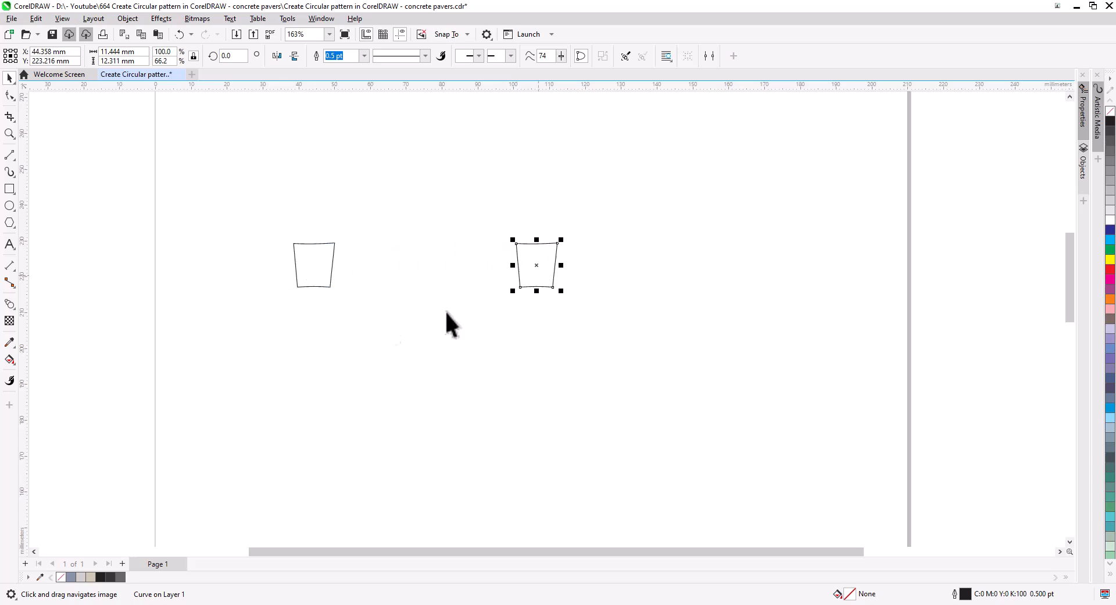
Blend the two trapezoids into a row with 3 blend steps between them.
click(10, 305)
drag(411, 262, 542, 263)
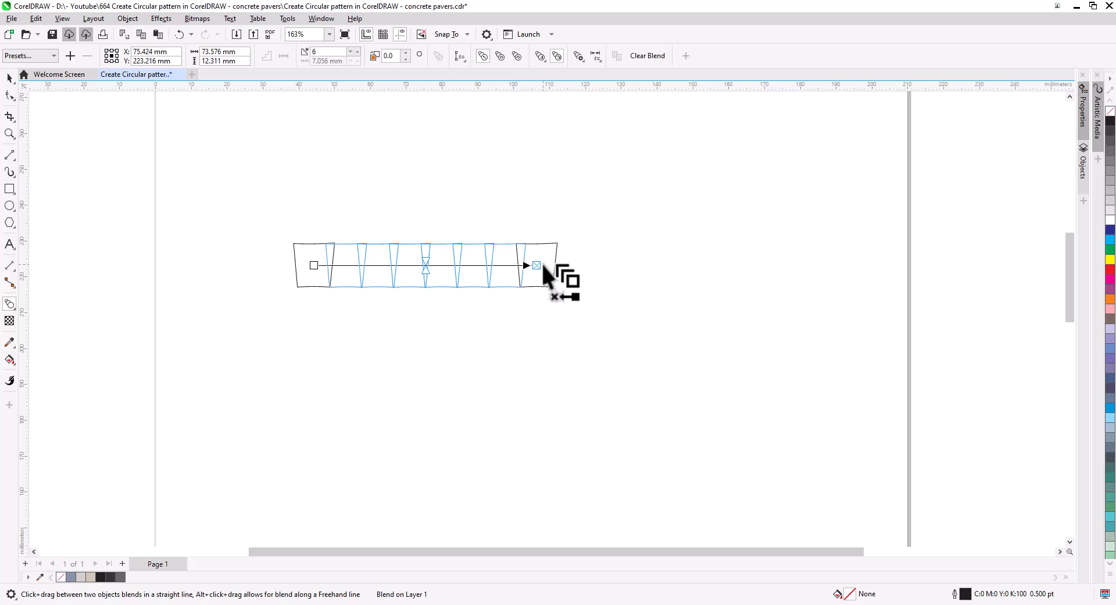
click(350, 56)
click(350, 57)
click(350, 56)
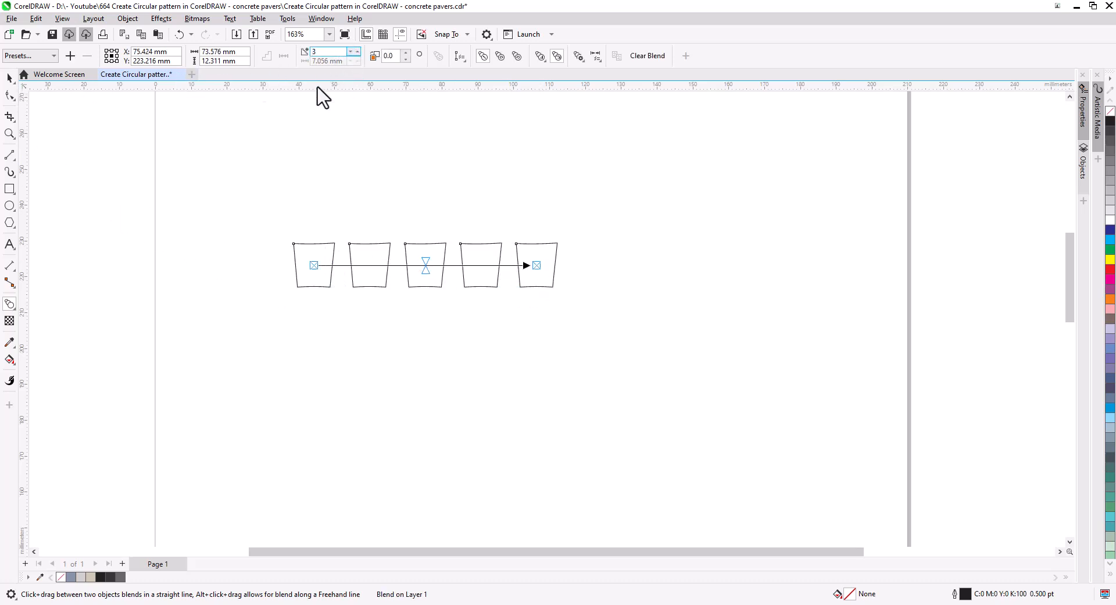
Move the blended row left of the page and stack duplicates below it about 23 mm apart, making six rows.
click(9, 78)
scroll(279, 352, down, 2)
drag(350, 382, 532, 374)
drag(555, 286, 232, 197)
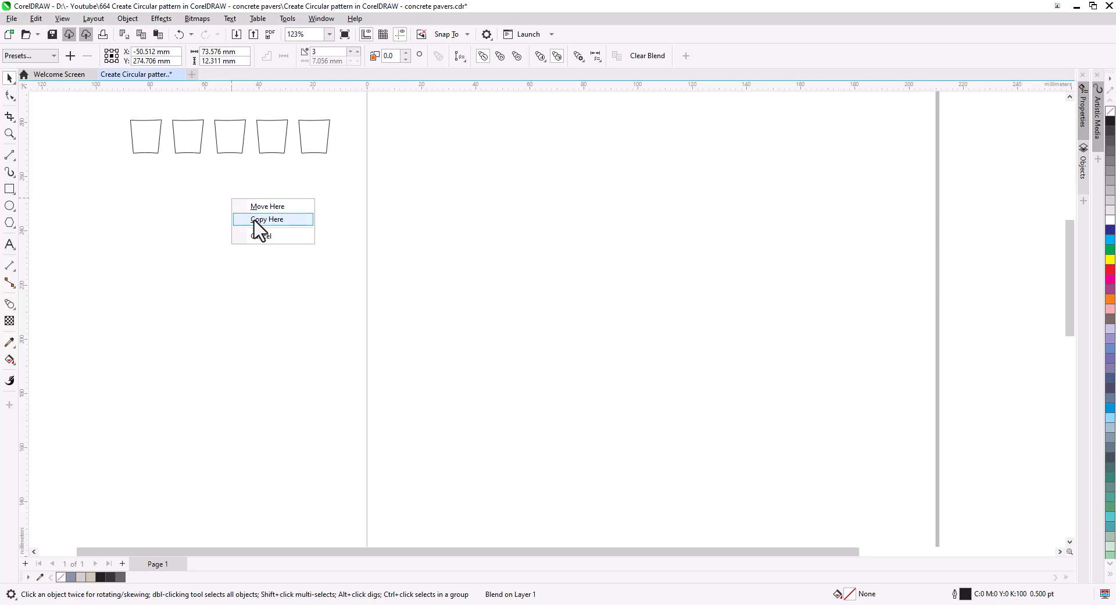
click(251, 221)
key(ctrl+d)
key(ctrl+d)
key(ctrl+d)
key(ctrl+d)
key(ctrl+d)
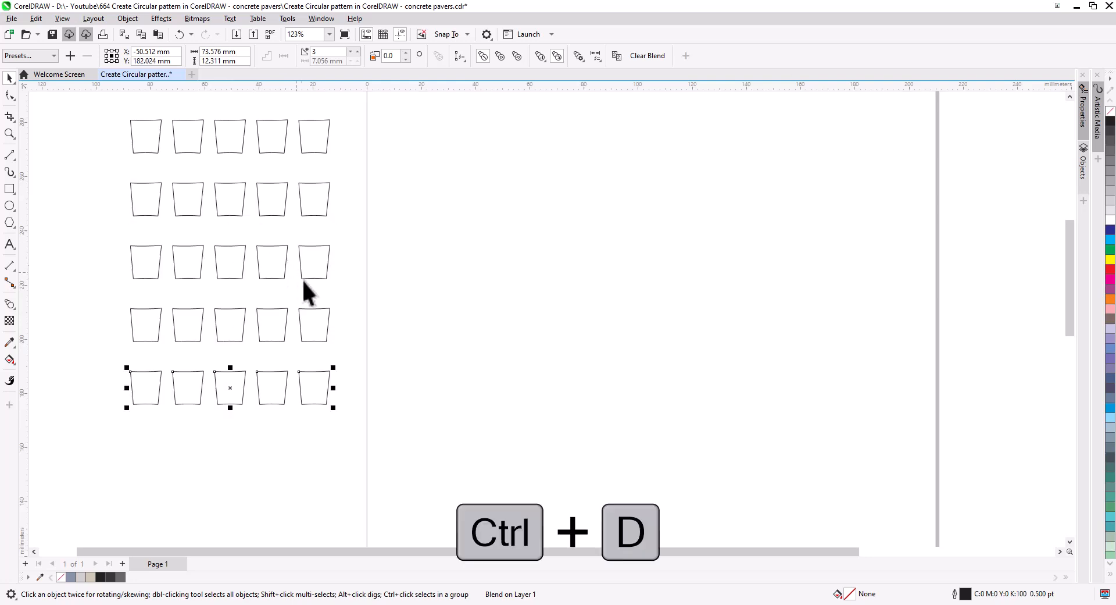
Draw a circle about 115 mm in diameter and center it on the page.
click(10, 206)
drag(489, 173, 802, 443)
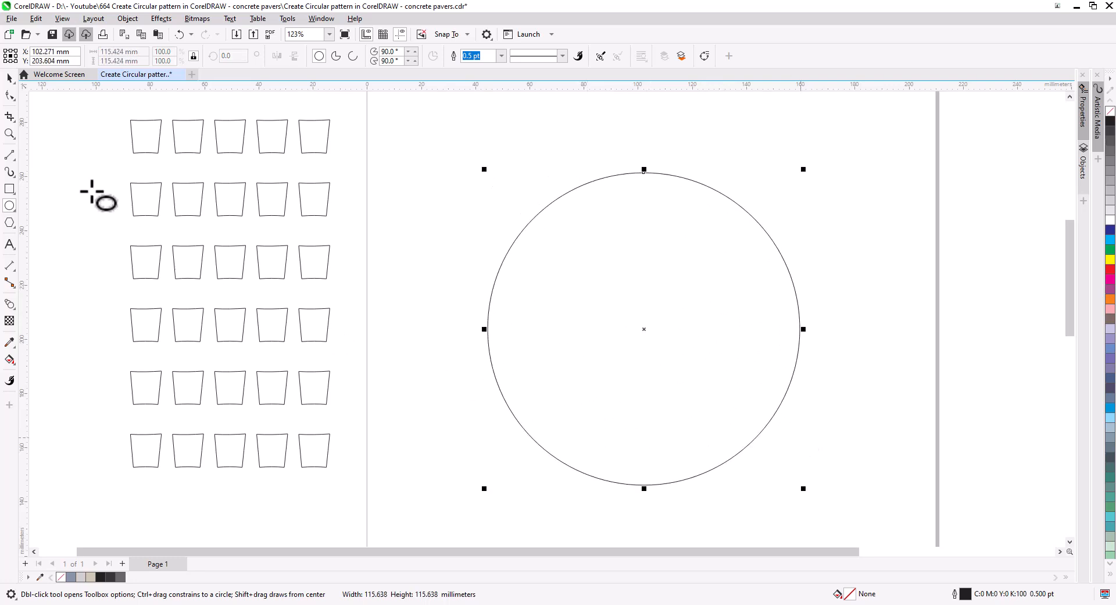
click(9, 77)
key(p)
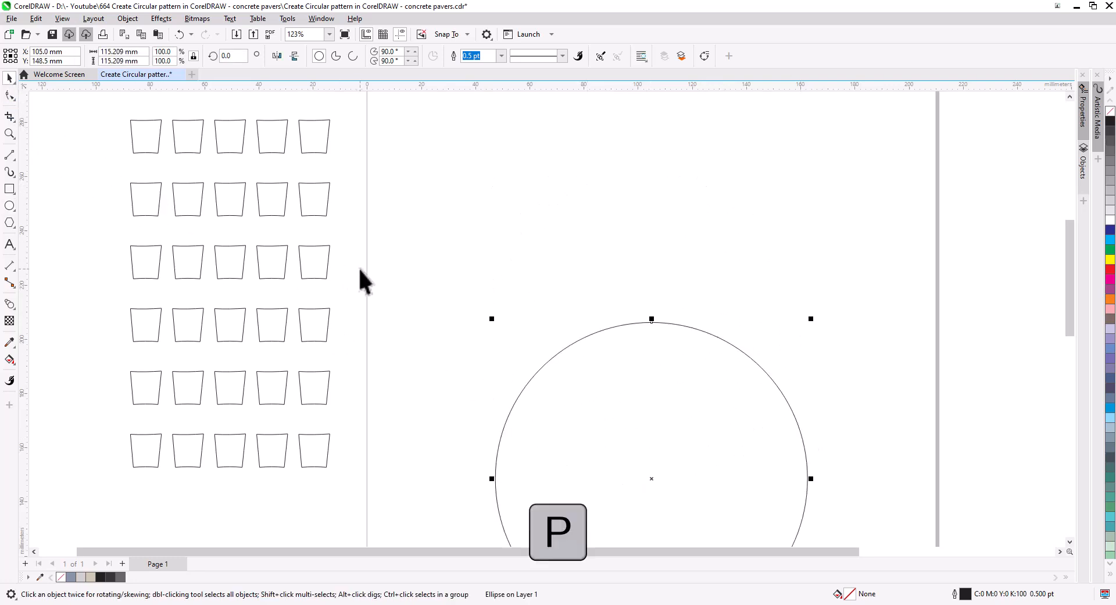
Move all six paver rows down and further left of the page, level with the circle.
drag(690, 389, 677, 359)
scroll(677, 360, down, 3)
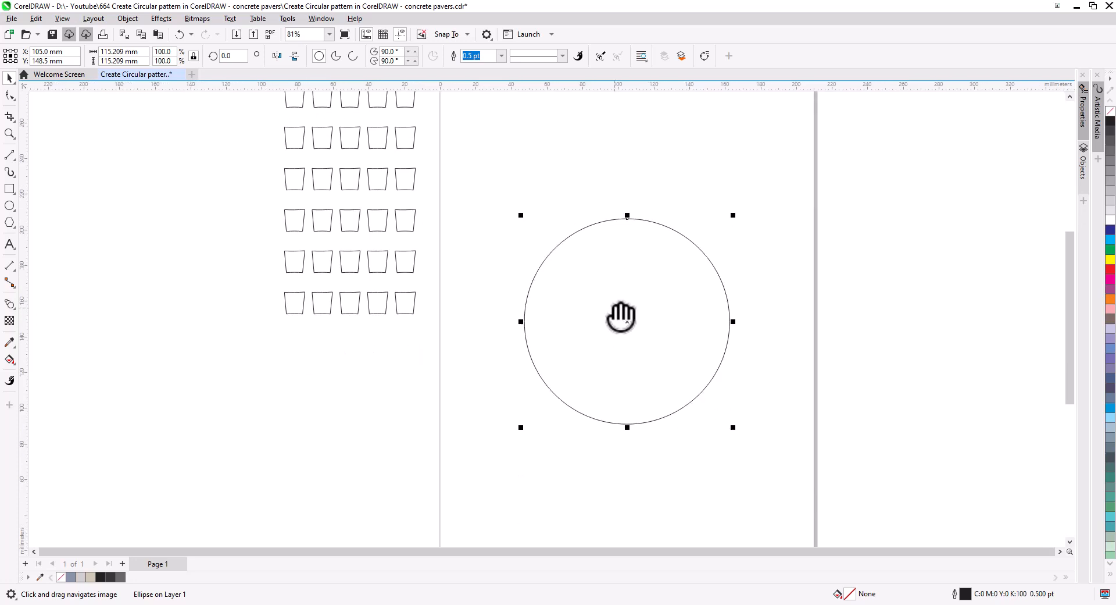
scroll(456, 368, down, 1)
drag(458, 368, 274, 88)
drag(385, 178, 353, 300)
drag(513, 382, 414, 321)
Copy the circle in place and shrink the copy about its center to about 14 mm in diameter.
drag(418, 265, 384, 239)
key(ctrl+z)
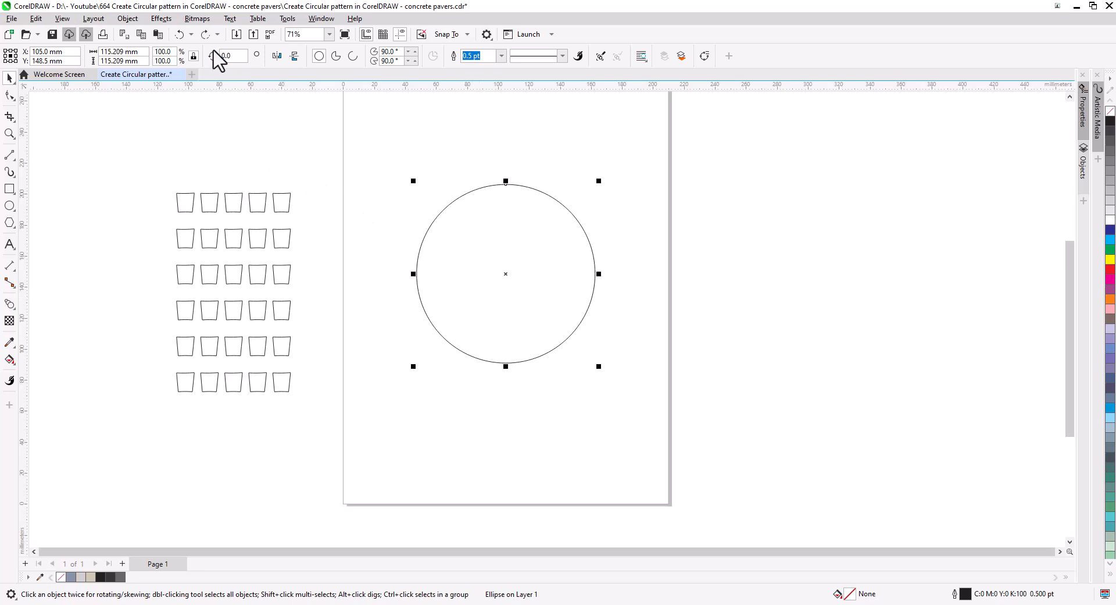
click(155, 36)
drag(603, 370, 524, 306)
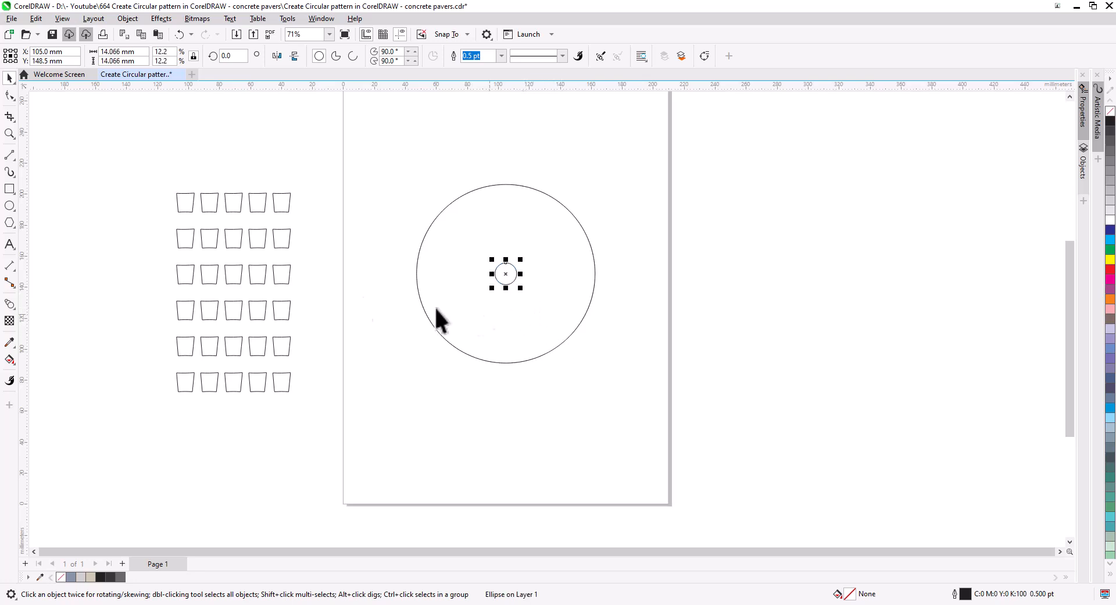
Blend the outer and inner circles into concentric rings with 7 blend steps.
click(10, 303)
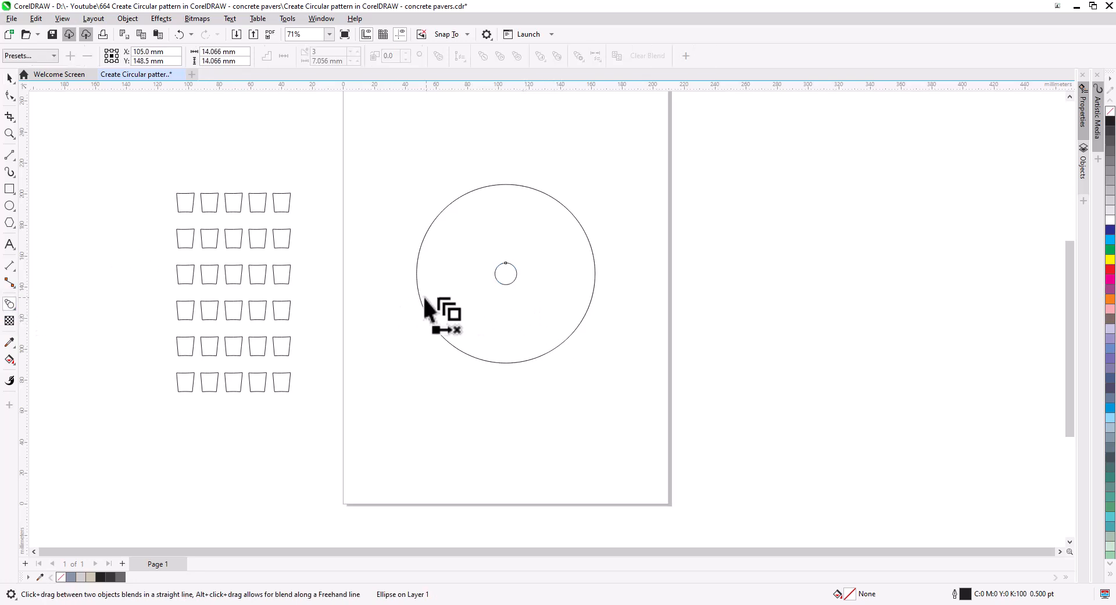
mouse_move(504, 275)
mouse_down()
mouse_move(419, 304)
mouse_move(503, 275)
mouse_up()
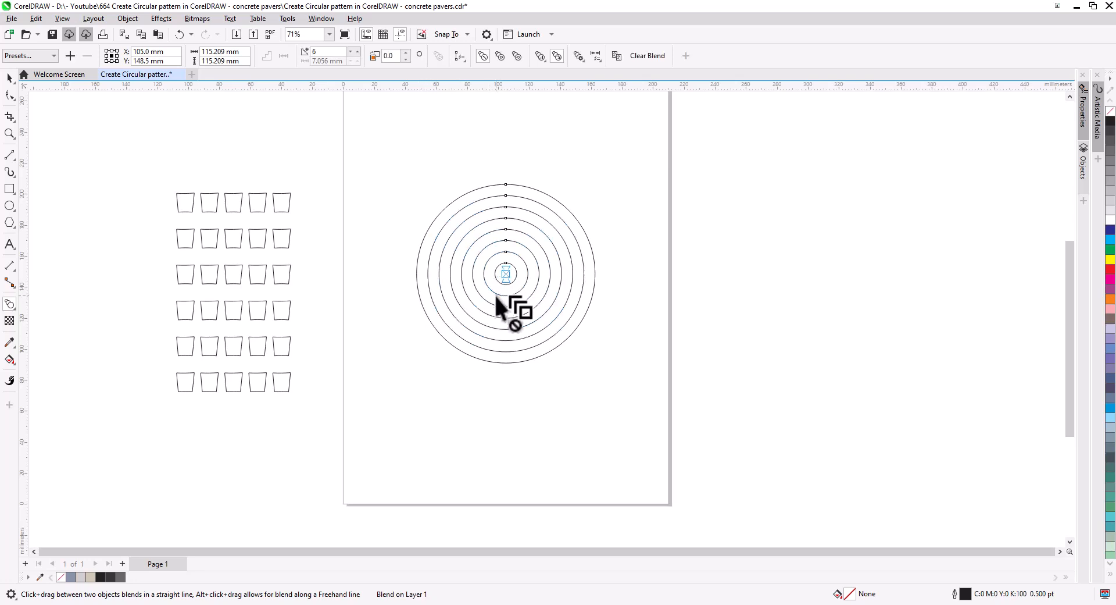
click(357, 51)
Break the circle blend apart and ungroup its intermediate rings into separate circles.
click(9, 78)
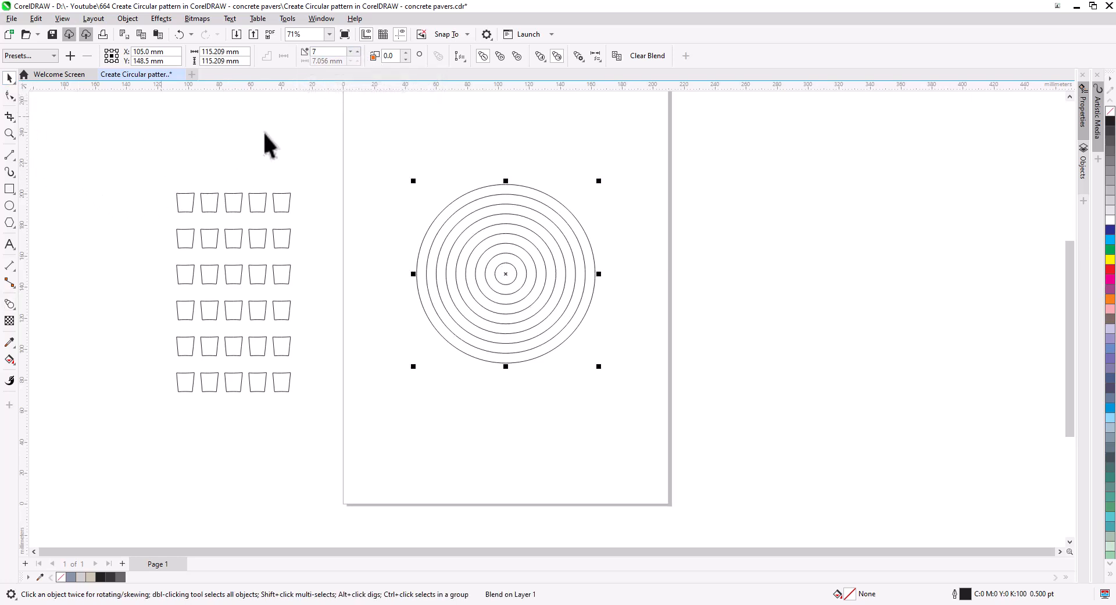
right_click(527, 238)
click(568, 246)
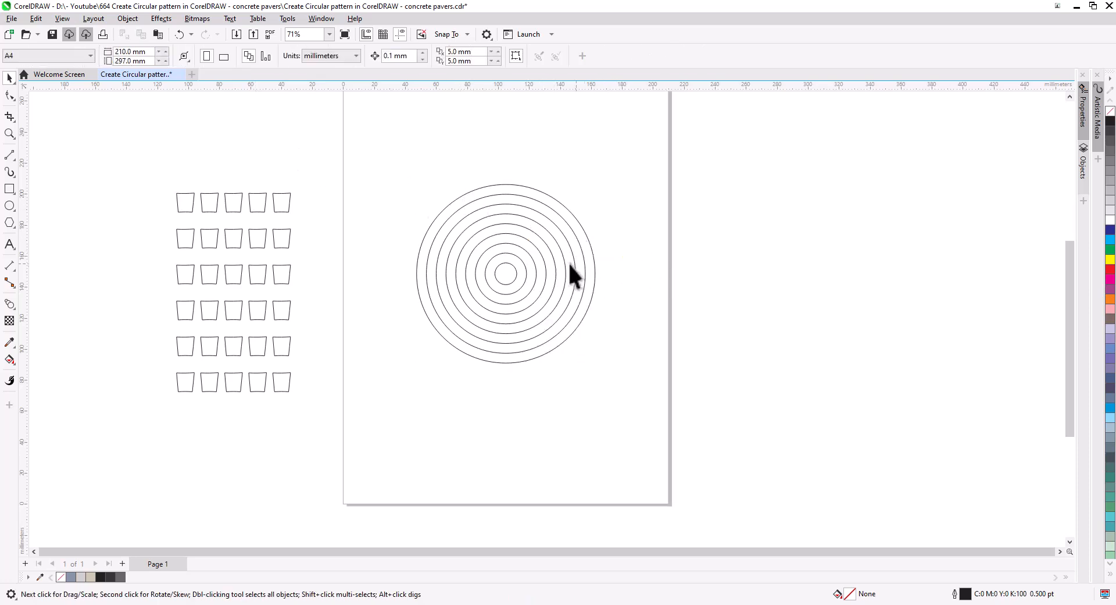
click(563, 259)
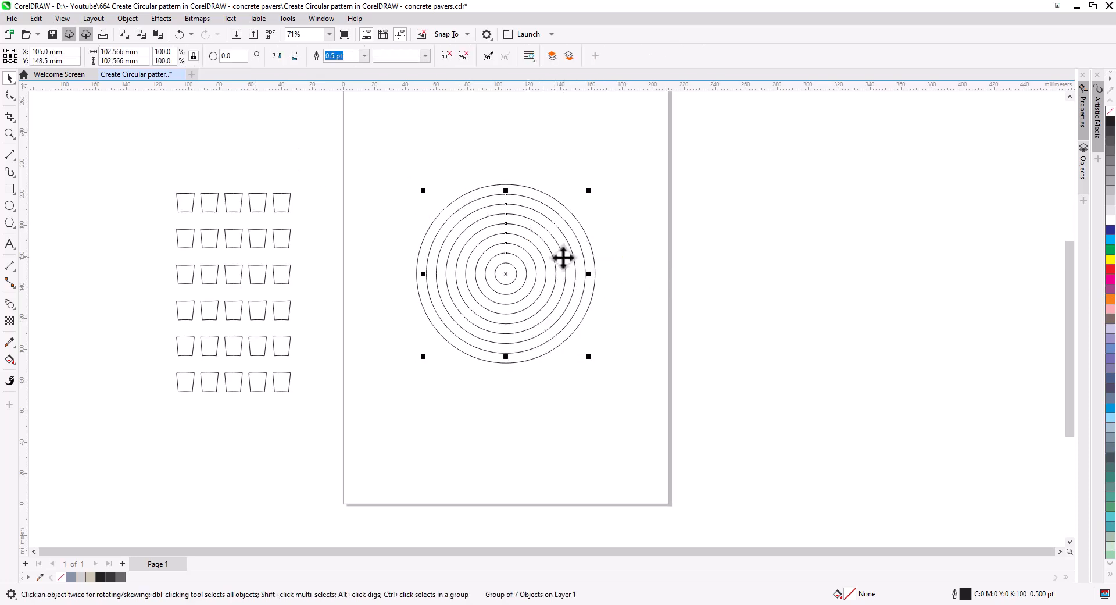
click(463, 57)
click(604, 176)
Move the bottom paver row onto the page, just above the concentric circles.
click(237, 200)
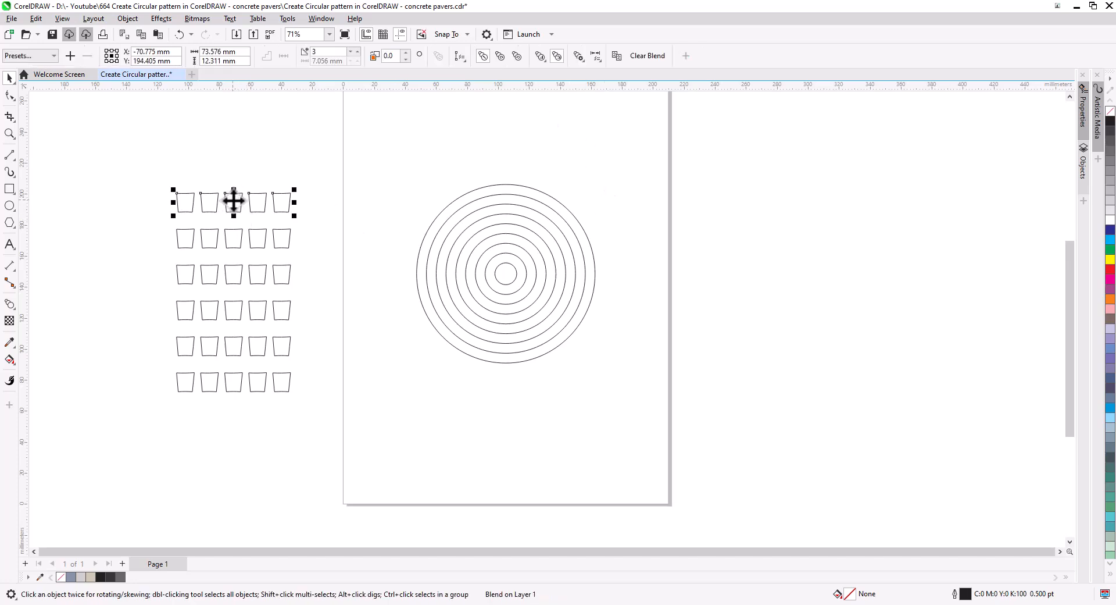
drag(257, 384, 503, 167)
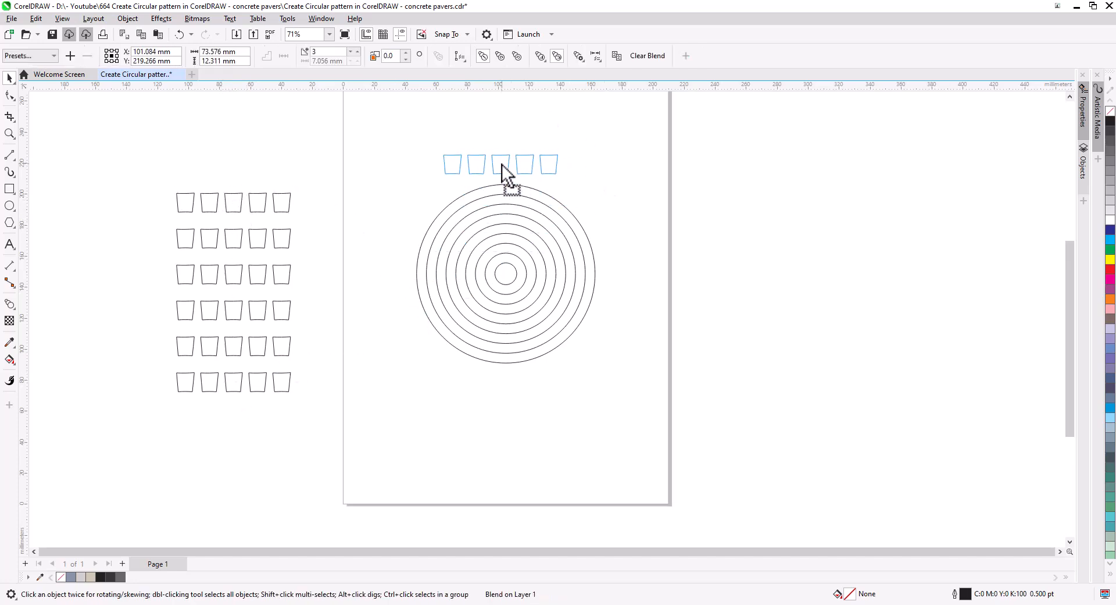
scroll(561, 190, up, 2)
drag(568, 229, 615, 239)
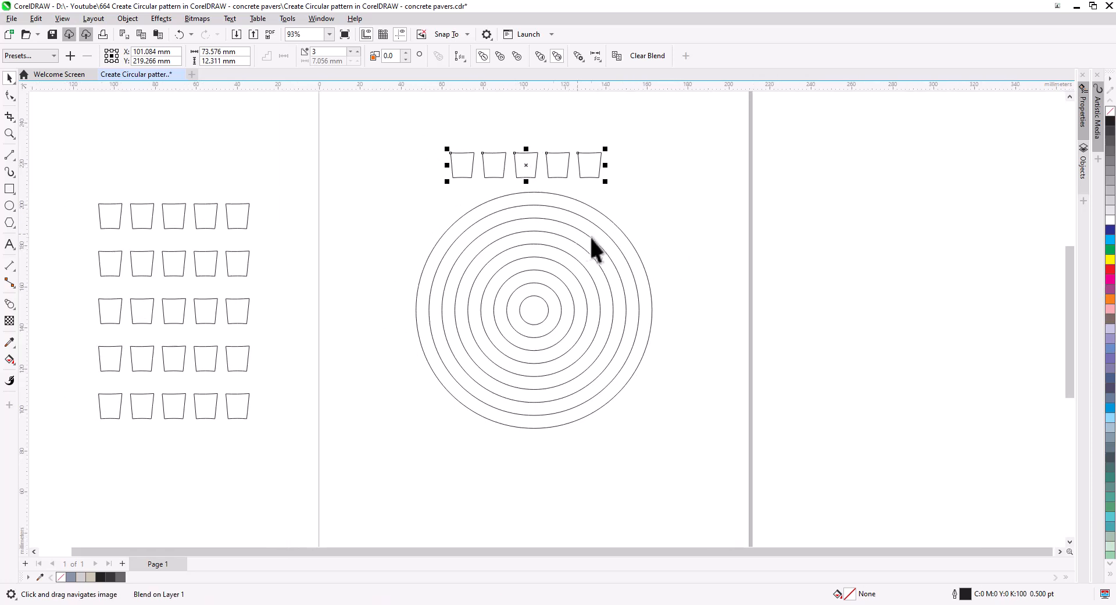
Fit the paver row above the circles to the outermost circle, blending along the full path with all objects rotated.
click(460, 56)
click(486, 72)
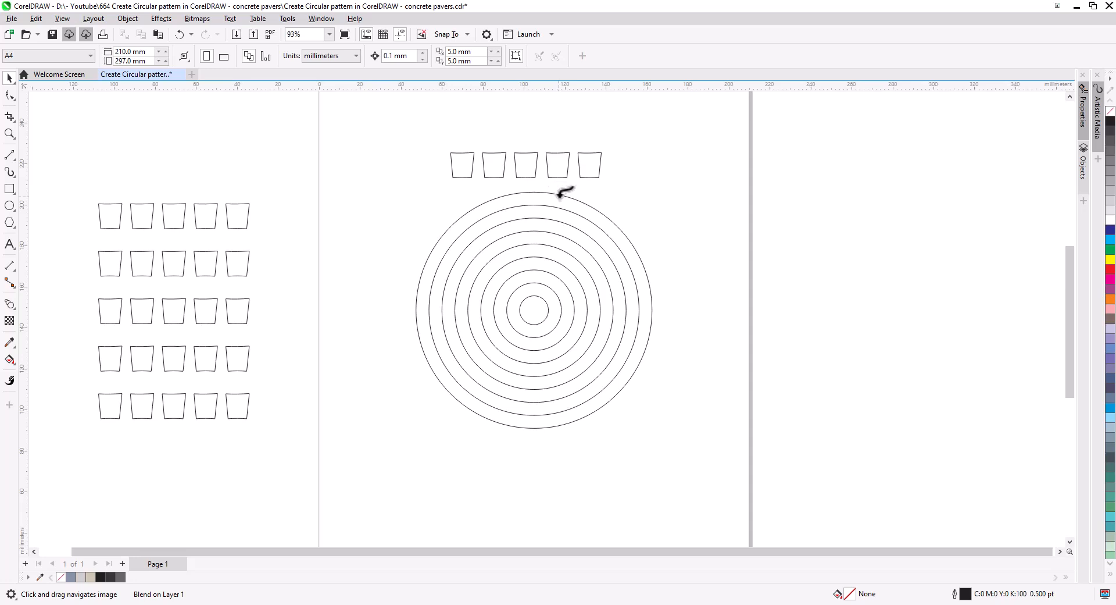
click(559, 195)
click(579, 56)
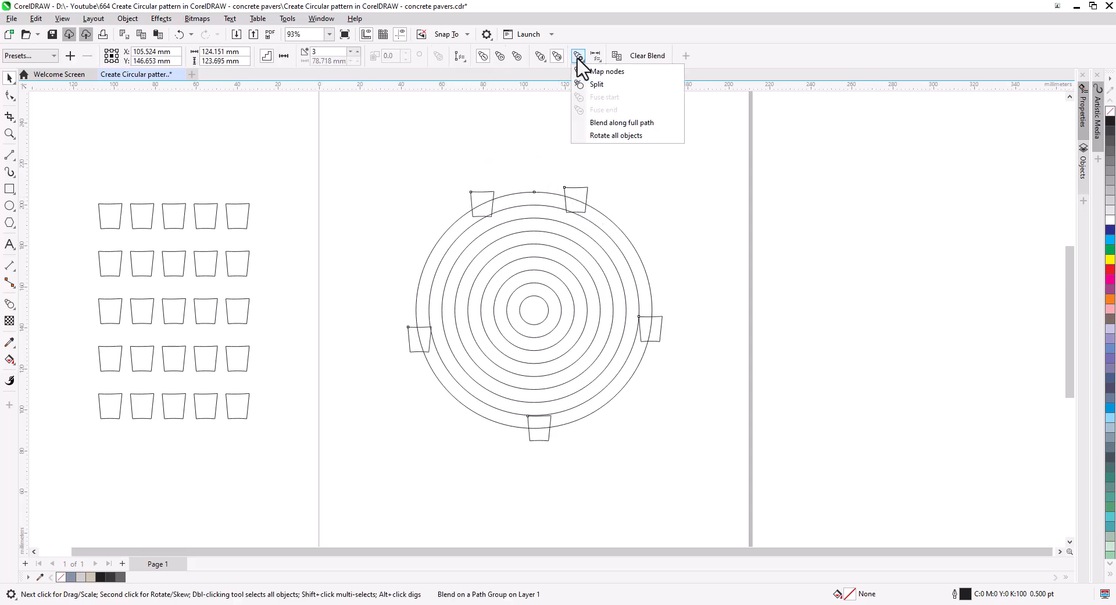
click(599, 123)
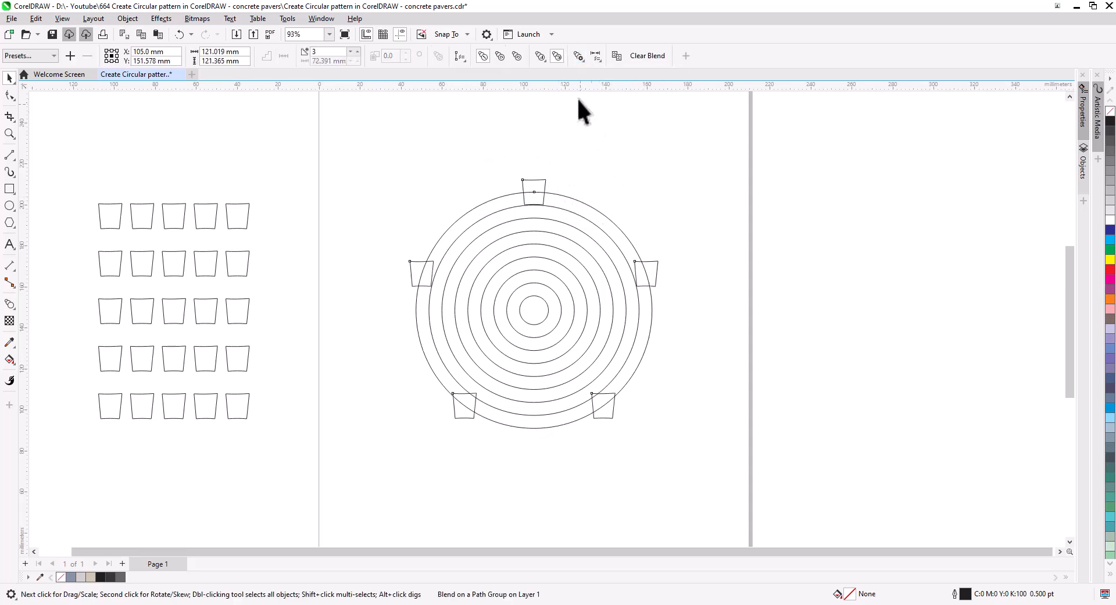
click(579, 57)
click(605, 136)
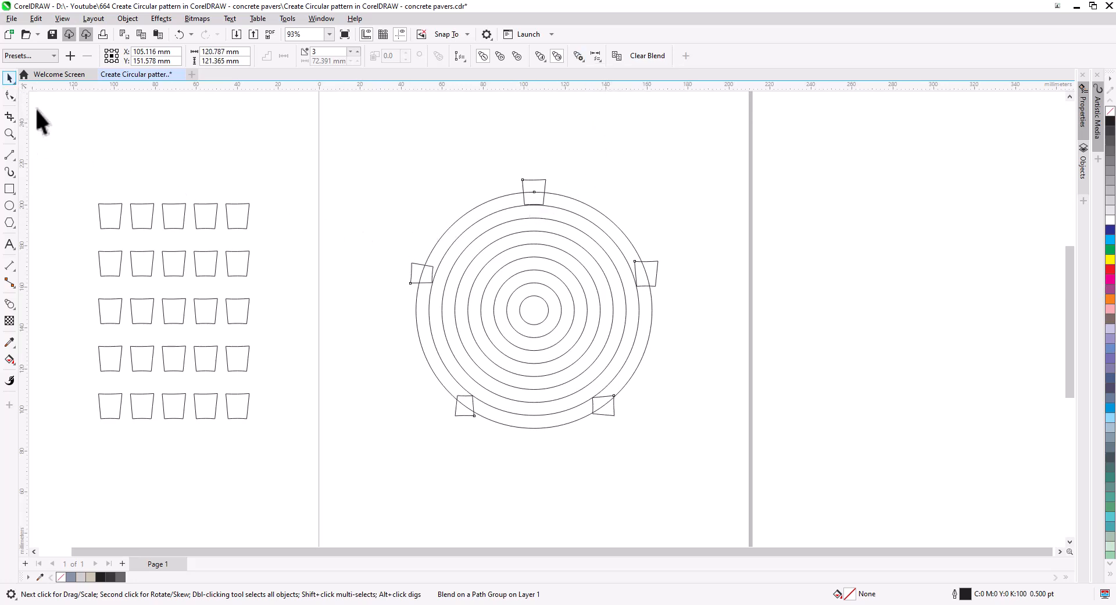
Fit the top remaining paver row to the second circle from the outside, blended along the full path with all objects rotated.
click(165, 224)
click(460, 56)
click(486, 71)
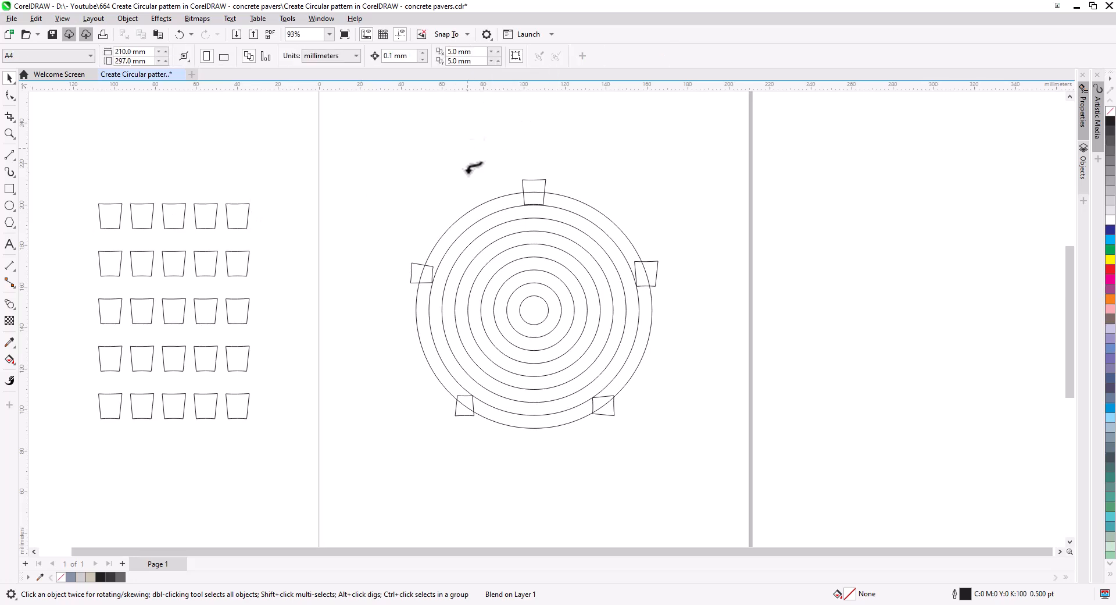
click(475, 224)
click(578, 56)
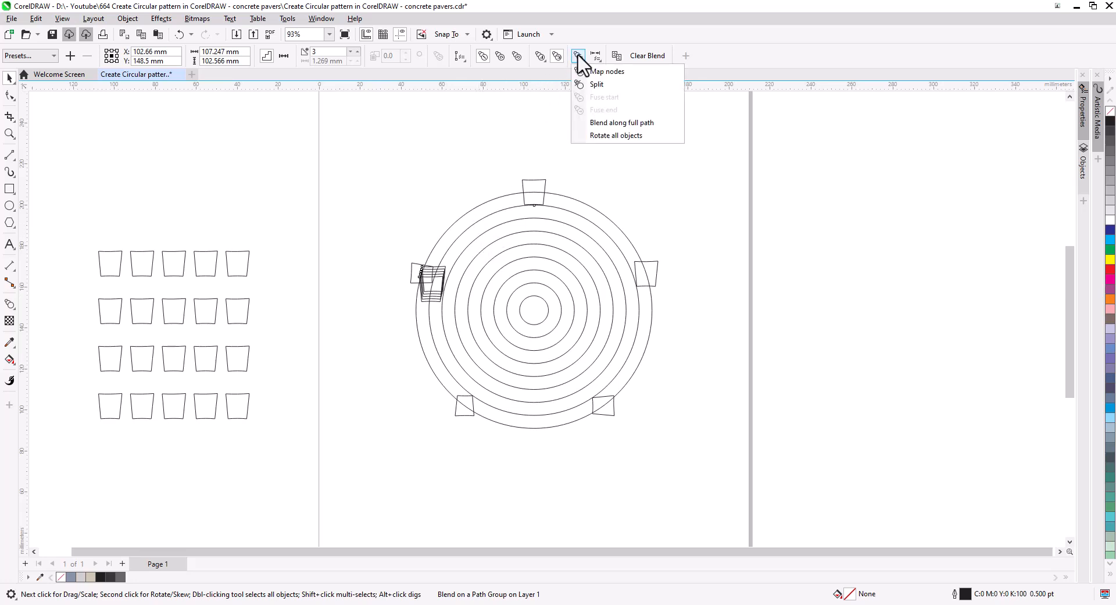
click(602, 123)
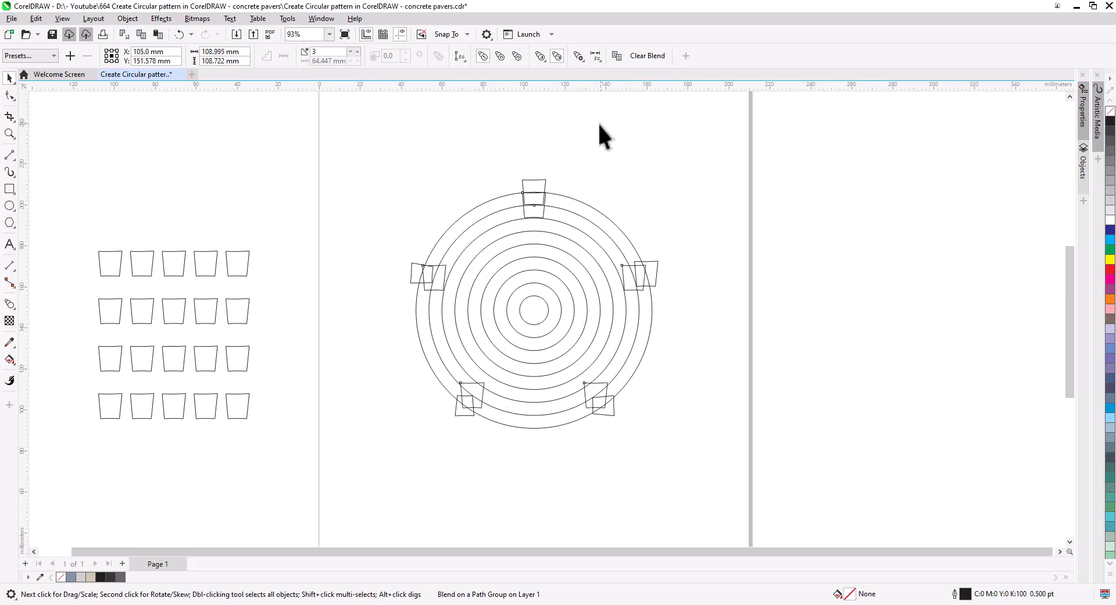
click(584, 57)
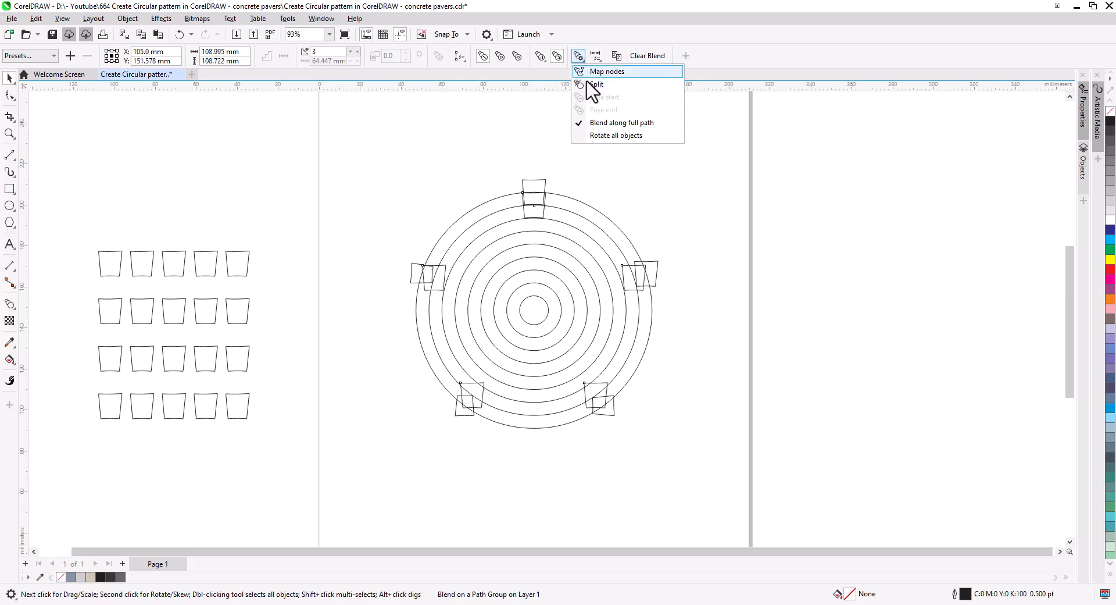
click(612, 137)
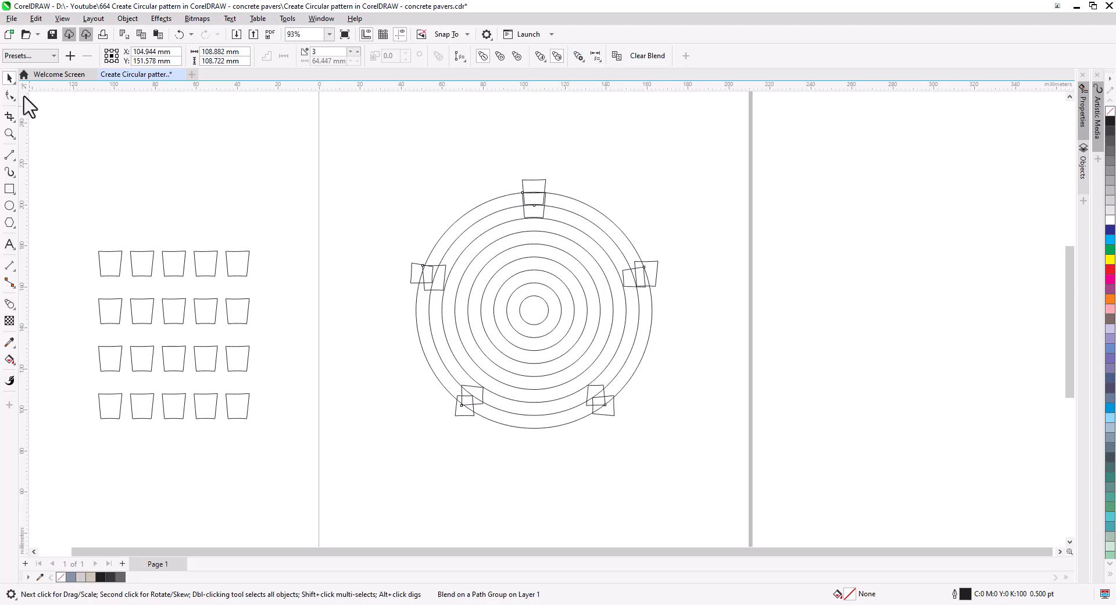
Fit the next paver row to the third circle from the outside, blended along the full path with all objects rotated.
click(142, 252)
click(460, 56)
click(476, 72)
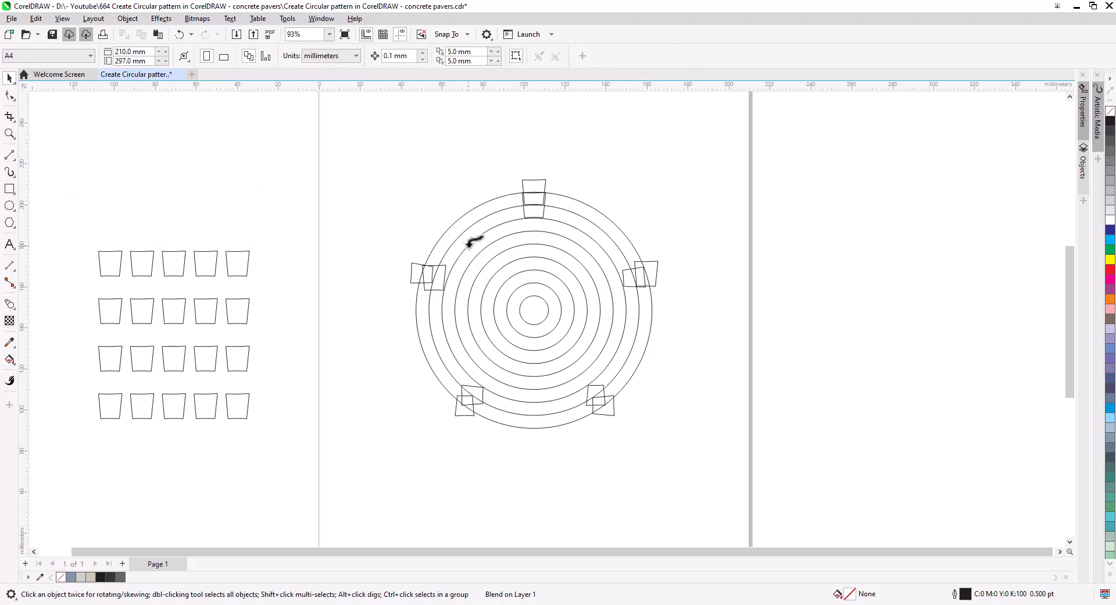
click(464, 233)
click(578, 56)
click(616, 123)
click(578, 57)
click(613, 135)
Fit the top remaining paver row to the fourth circle from the outside, blended along the full path with all objects rotated.
click(211, 299)
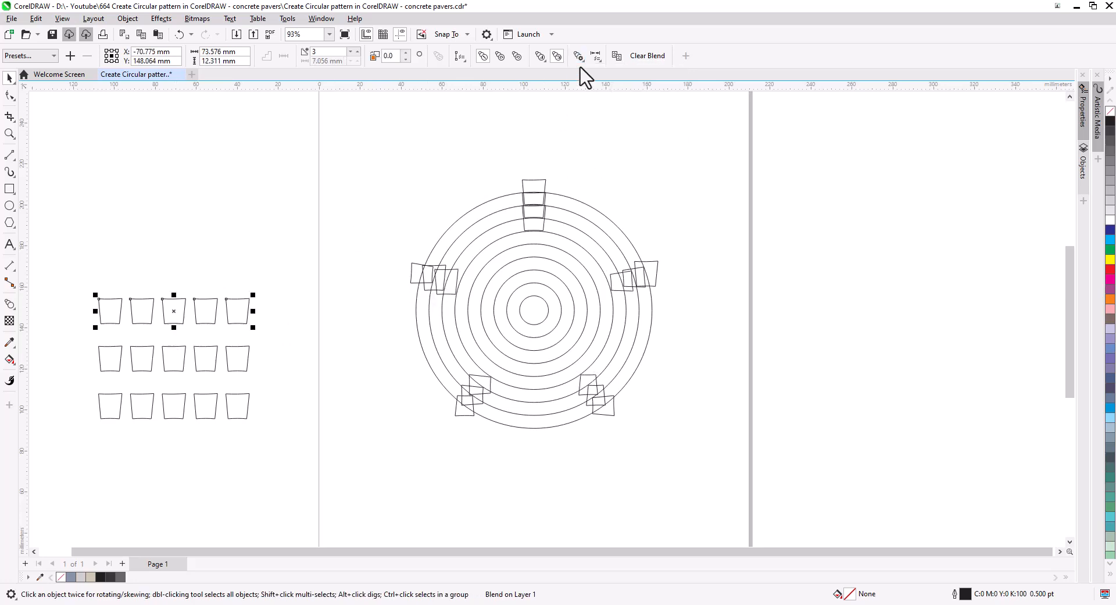
click(460, 56)
click(476, 72)
click(590, 254)
click(579, 57)
click(614, 123)
click(579, 57)
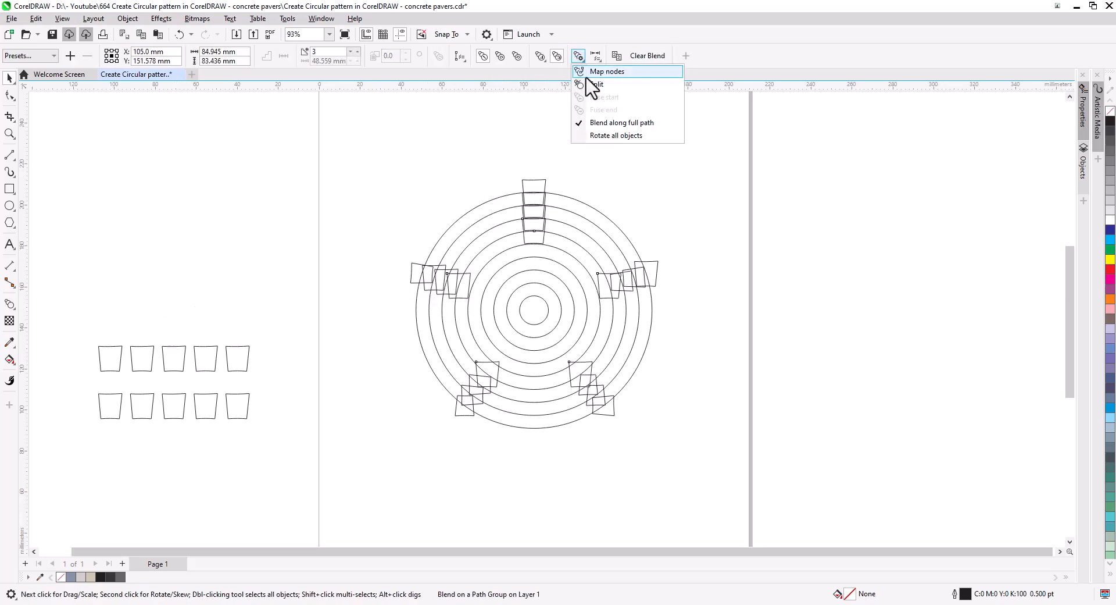
click(613, 136)
Fit the upper of the two remaining paver rows to the fifth circle from the outside, blended along the full path with all objects rotated.
click(237, 371)
click(460, 56)
click(476, 72)
click(474, 324)
click(579, 56)
click(614, 123)
click(579, 56)
click(613, 136)
Duplicate the last remaining paver row twice, stacking the evenly spaced copies above it.
click(183, 406)
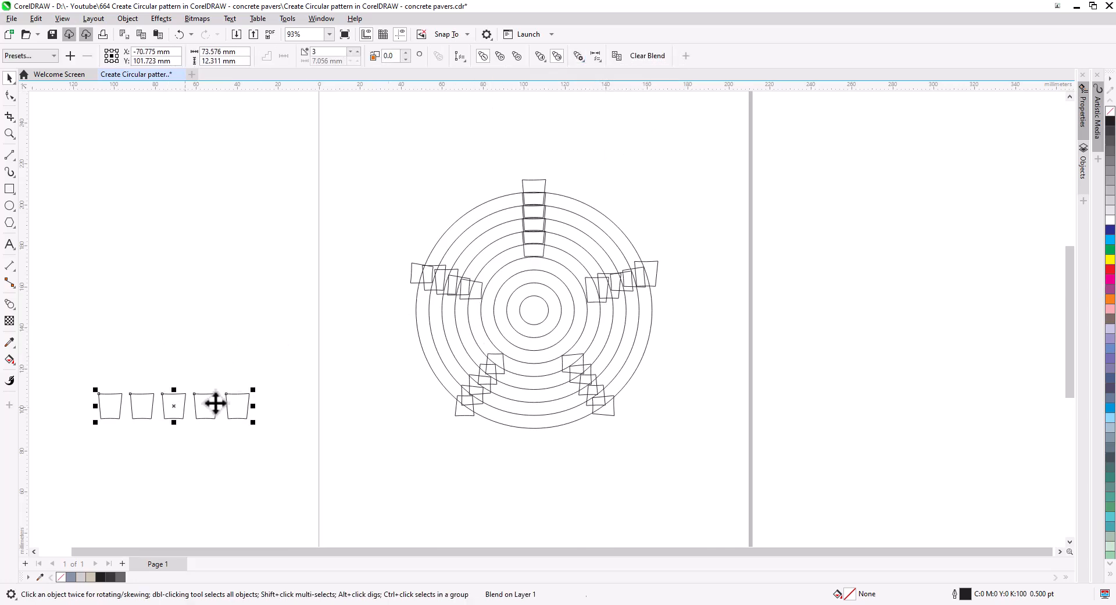
drag(177, 408, 177, 365)
right_click(177, 365)
key(ctrl+r)
Fit the topmost copied paver row to the sixth circle from the outside, blended along the full path with all objects rotated.
click(461, 57)
click(476, 72)
click(498, 274)
click(579, 57)
click(614, 123)
click(578, 57)
click(613, 136)
Fit the remaining copied paver row to the seventh circle from the outside, blended along the full path with all objects rotated.
click(210, 359)
click(460, 56)
click(476, 72)
click(506, 281)
click(578, 57)
click(614, 123)
click(578, 57)
click(613, 136)
Fit the last paver row to the eighth circle from the outside, blended along the full path with all objects rotated.
click(227, 398)
click(460, 56)
click(476, 72)
click(526, 283)
click(579, 57)
click(614, 122)
click(579, 56)
click(613, 136)
Rotate the right-side control paver on the outermost circle to about 283.4° so the ring's pavers follow the curve.
click(644, 208)
key(F4)
click(660, 192)
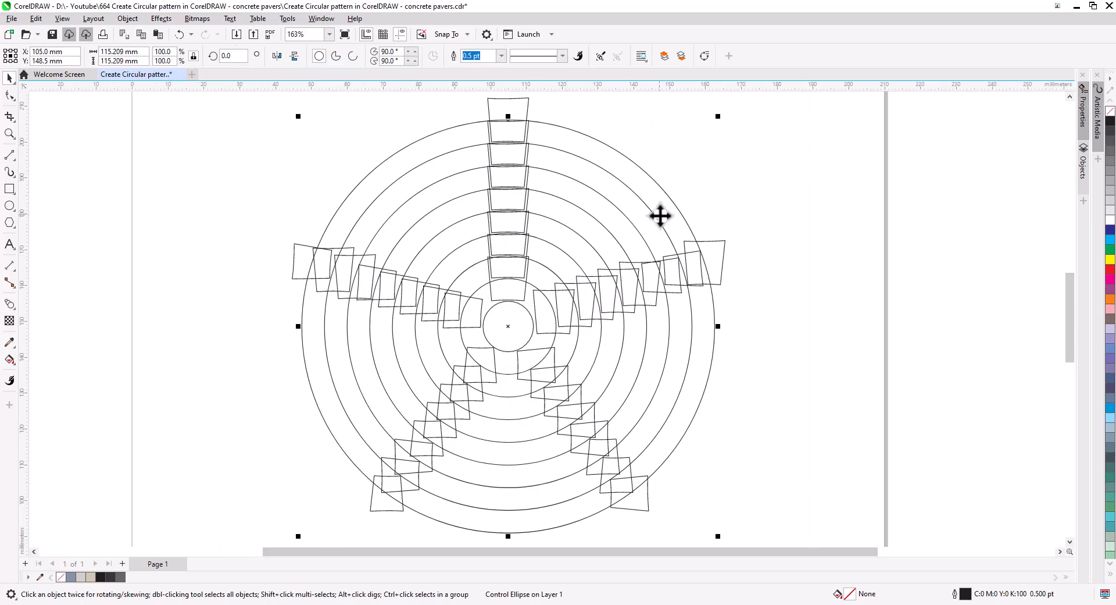
scroll(669, 226, down, 2)
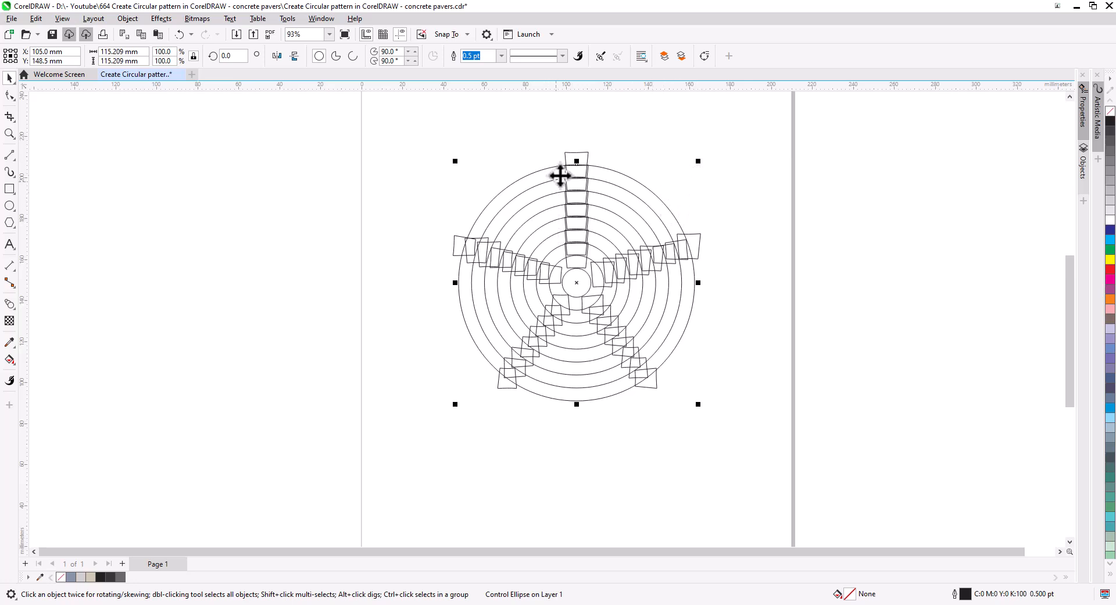
click(578, 160)
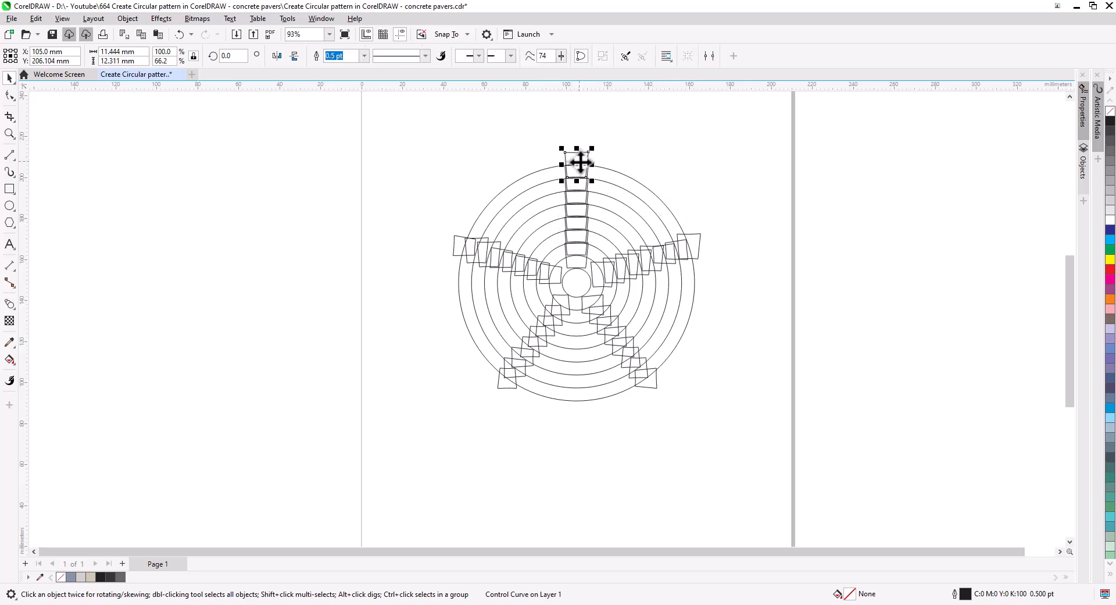
click(695, 243)
click(695, 243)
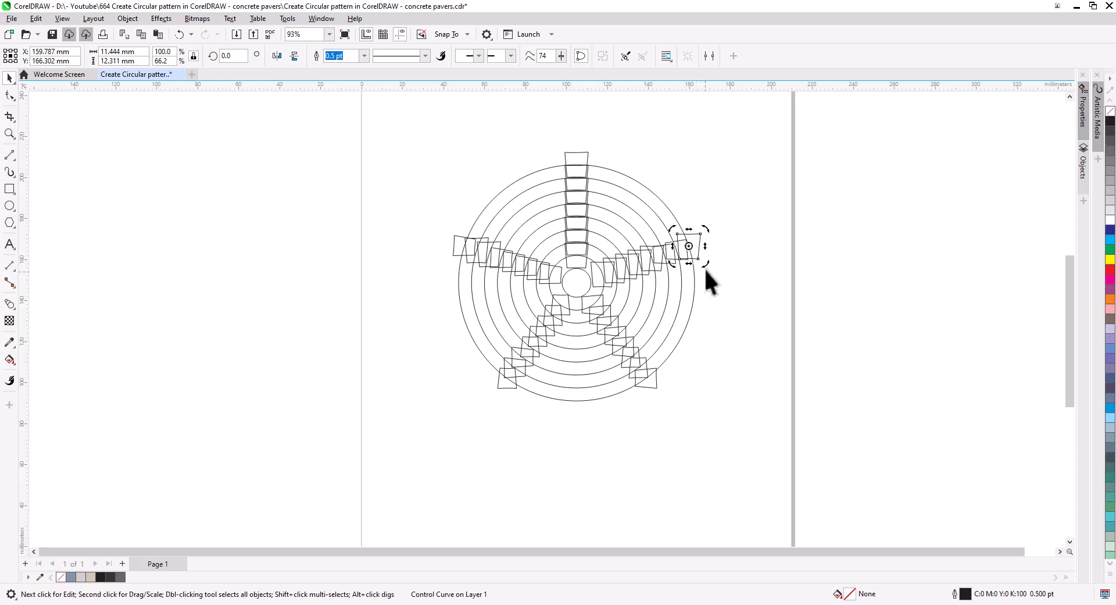
drag(708, 266, 681, 270)
scroll(683, 264, up, 3)
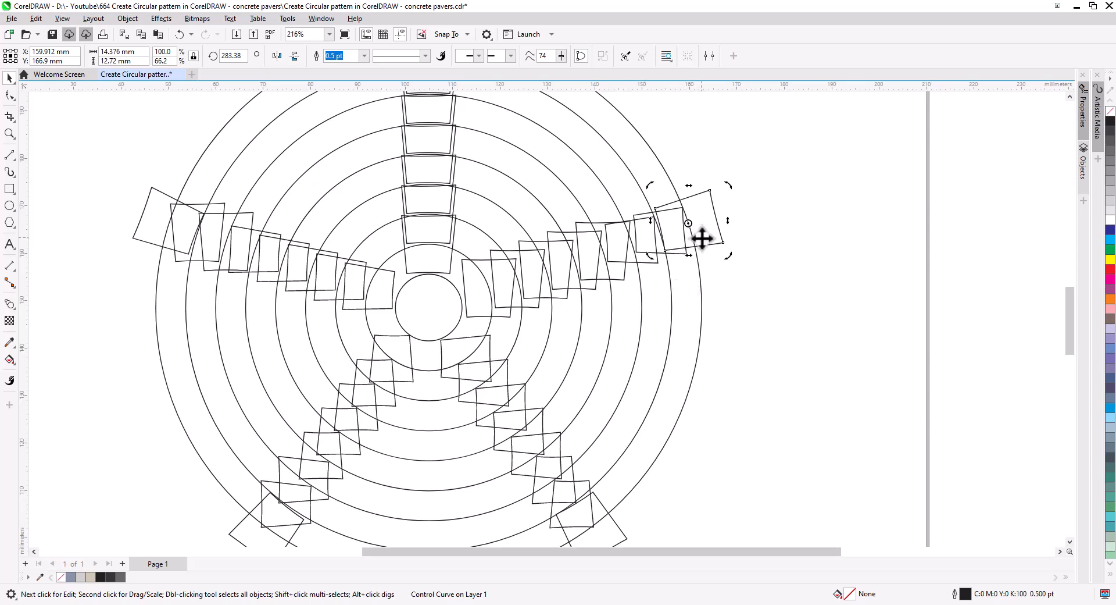
Increase the outermost paver ring's blend to 31 steps.
click(621, 536)
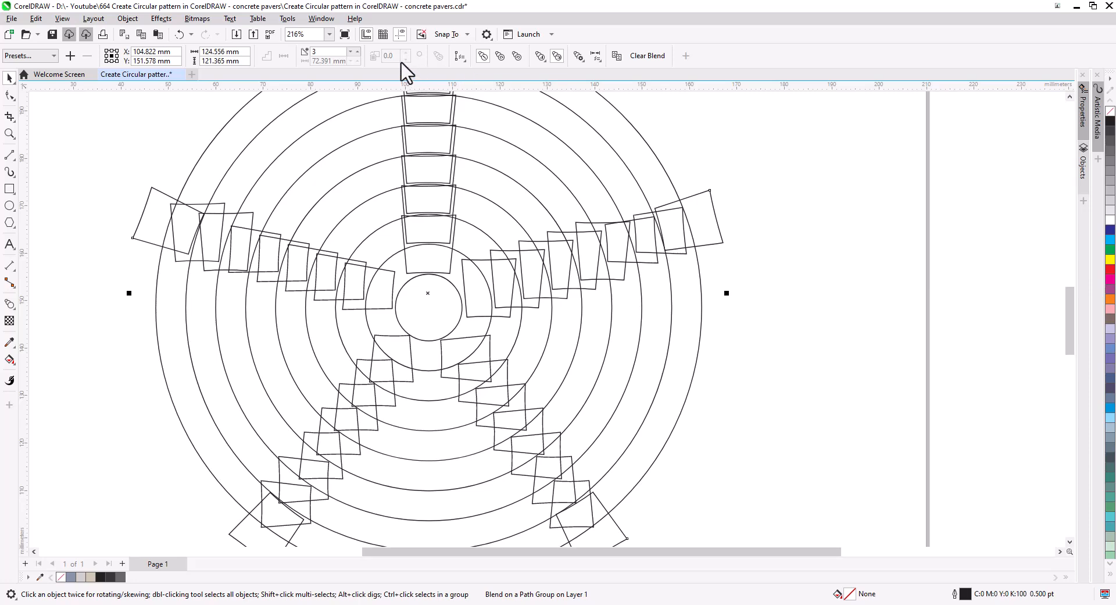
click(357, 50)
click(357, 50)
click(357, 50)
click(358, 50)
click(358, 50)
click(357, 50)
click(358, 50)
click(358, 50)
click(358, 50)
click(357, 50)
click(358, 50)
click(358, 50)
click(357, 50)
click(358, 50)
click(357, 50)
click(358, 50)
click(358, 50)
click(357, 50)
click(358, 50)
click(358, 50)
click(358, 50)
click(357, 50)
click(358, 50)
click(358, 50)
Rotate the outer ring's control paver just right of the top paver to about 347° to even the joints.
drag(429, 144, 445, 250)
scroll(475, 165, up, 3)
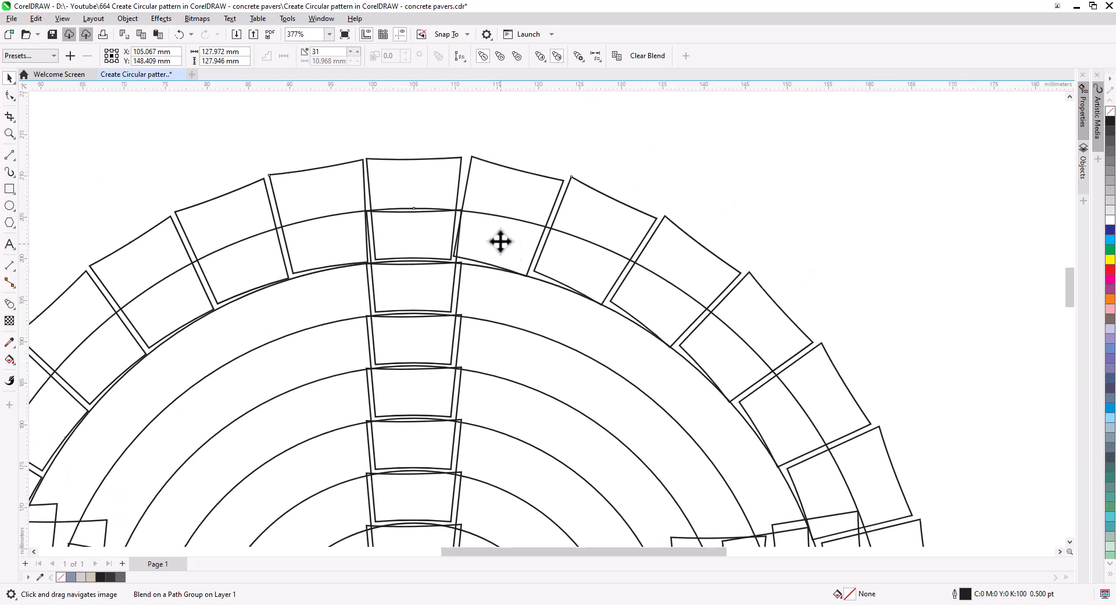
click(491, 184)
click(491, 184)
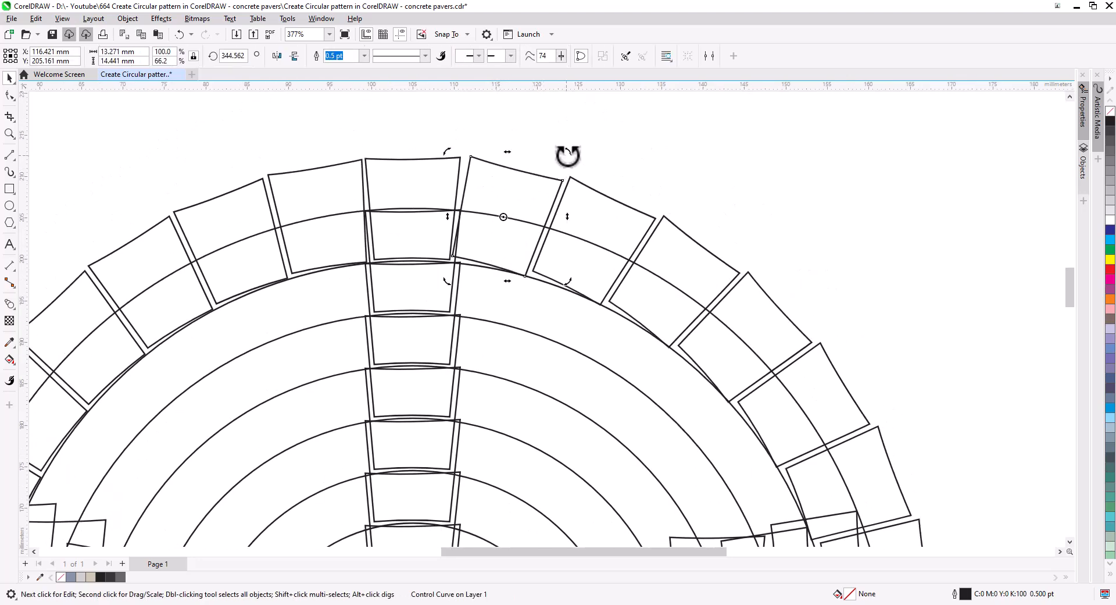
drag(569, 154, 565, 163)
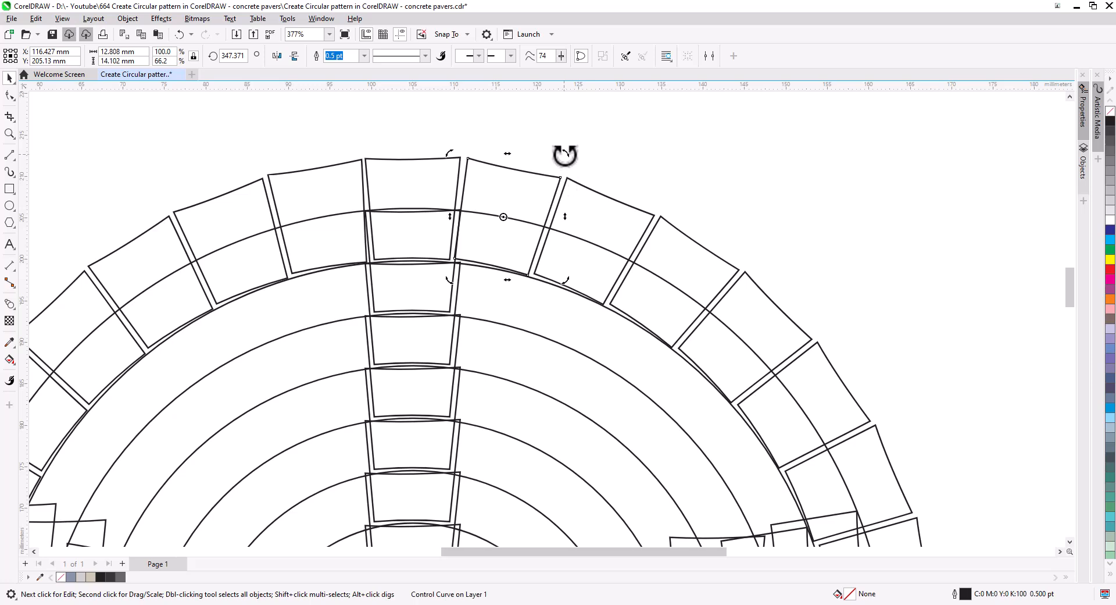
Enlarge the outermost circle about its centre to a diameter of about 141.3 mm.
click(609, 144)
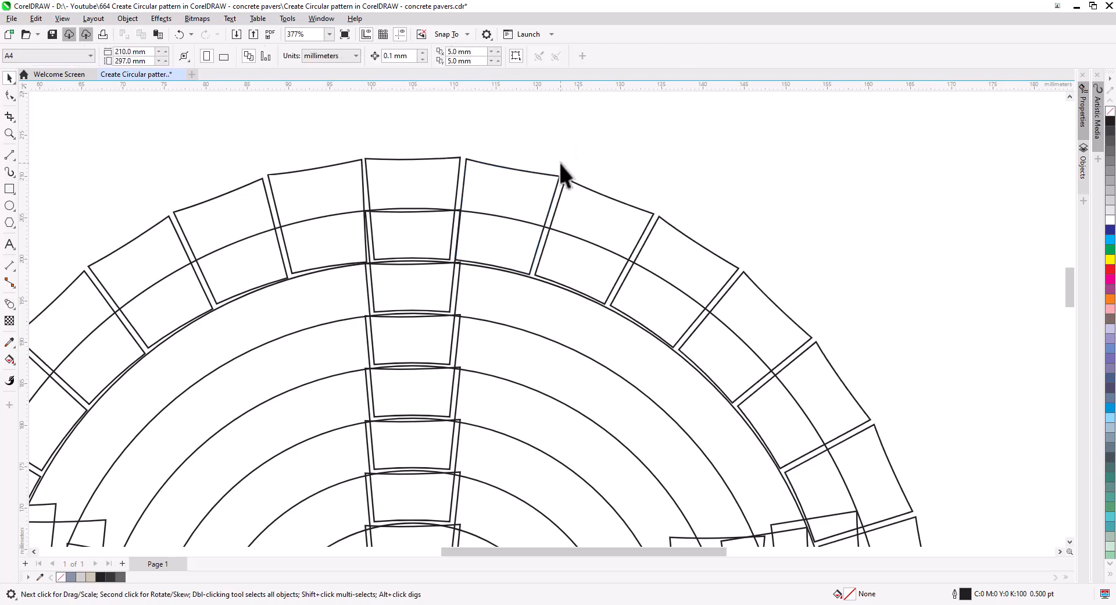
scroll(559, 161, down, 2)
scroll(573, 218, down, 1)
drag(579, 258, 547, 165)
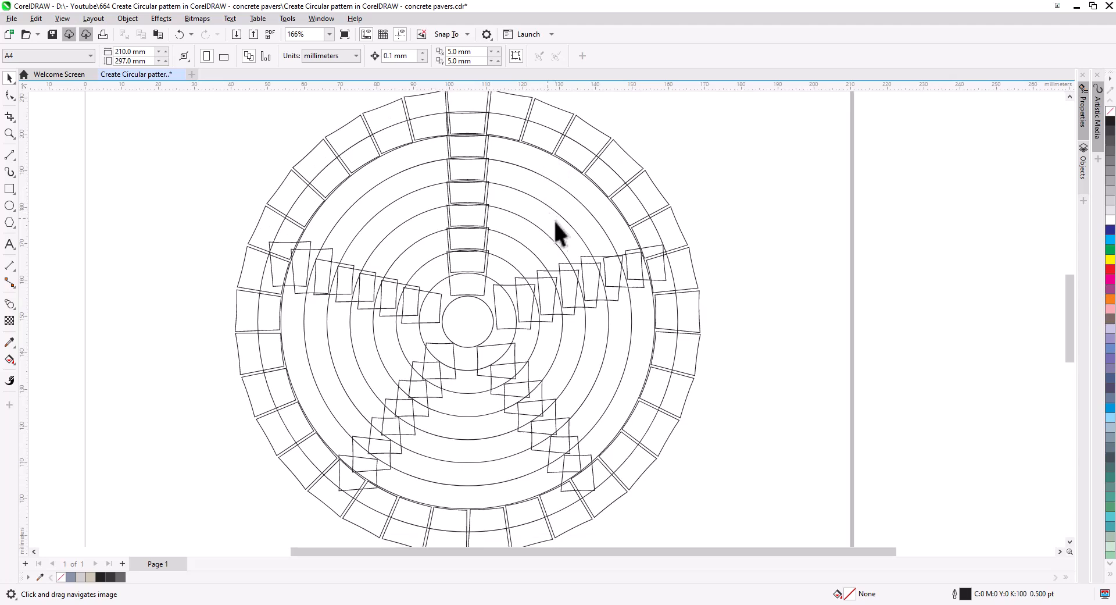
click(637, 199)
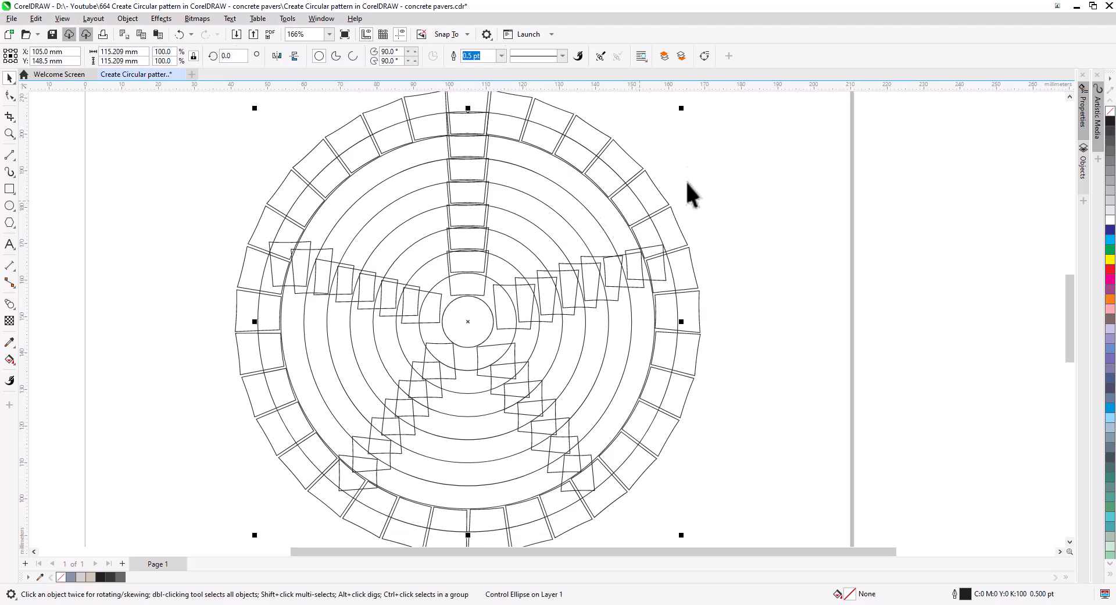
scroll(691, 194, down, 1)
drag(662, 168, 694, 138)
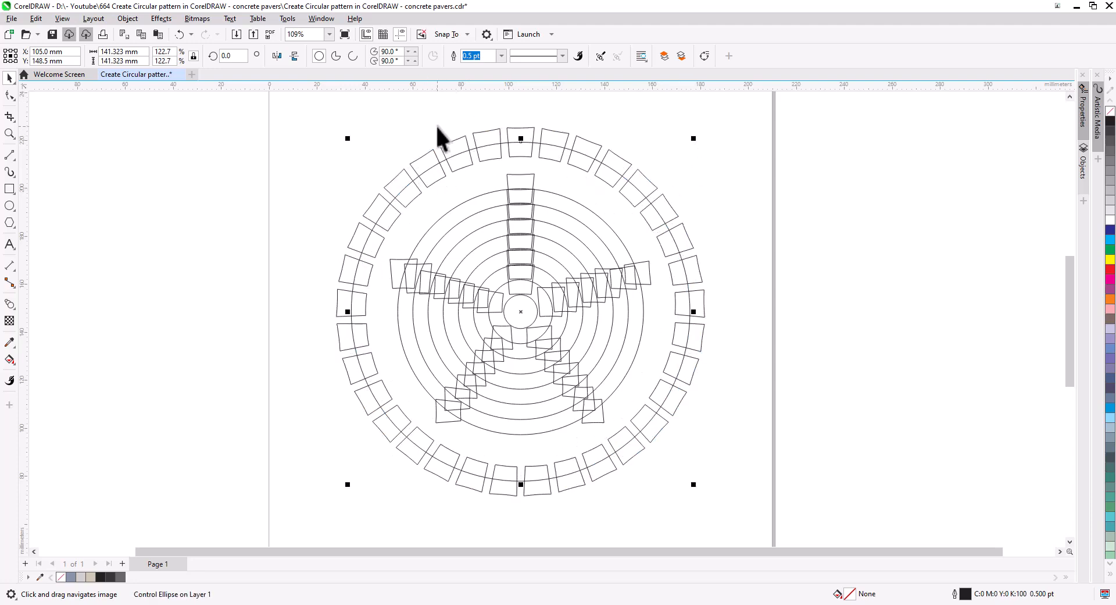
Raise the enlarged outermost ring's blend to 35 steps.
click(421, 158)
click(357, 50)
click(357, 50)
click(357, 50)
click(357, 50)
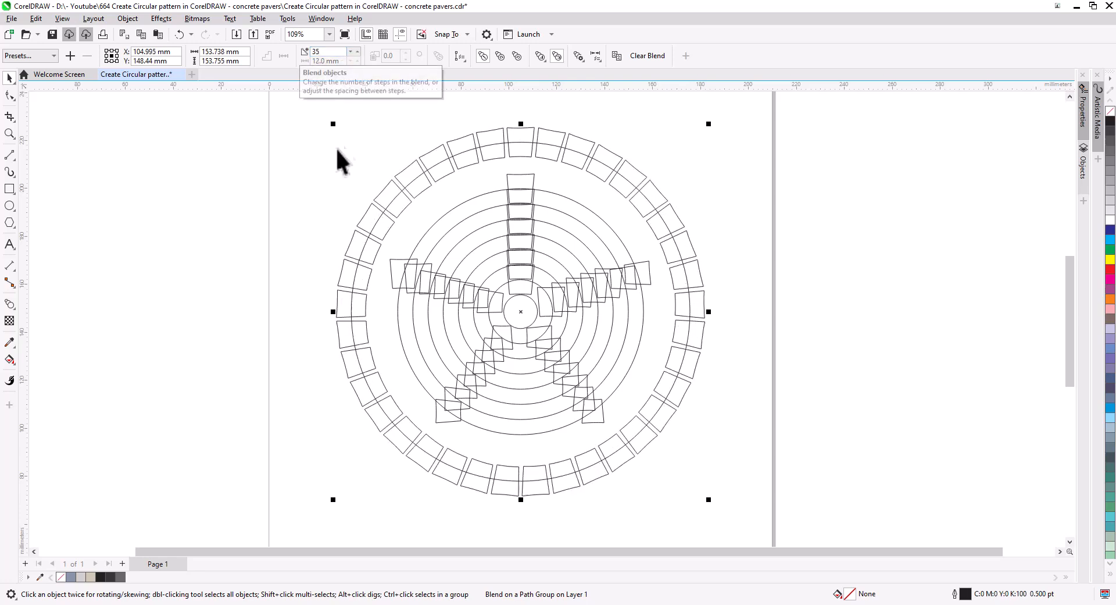
Enlarge the second circle from the outside about its centre to a diameter of about 113.4 mm.
click(369, 199)
click(496, 190)
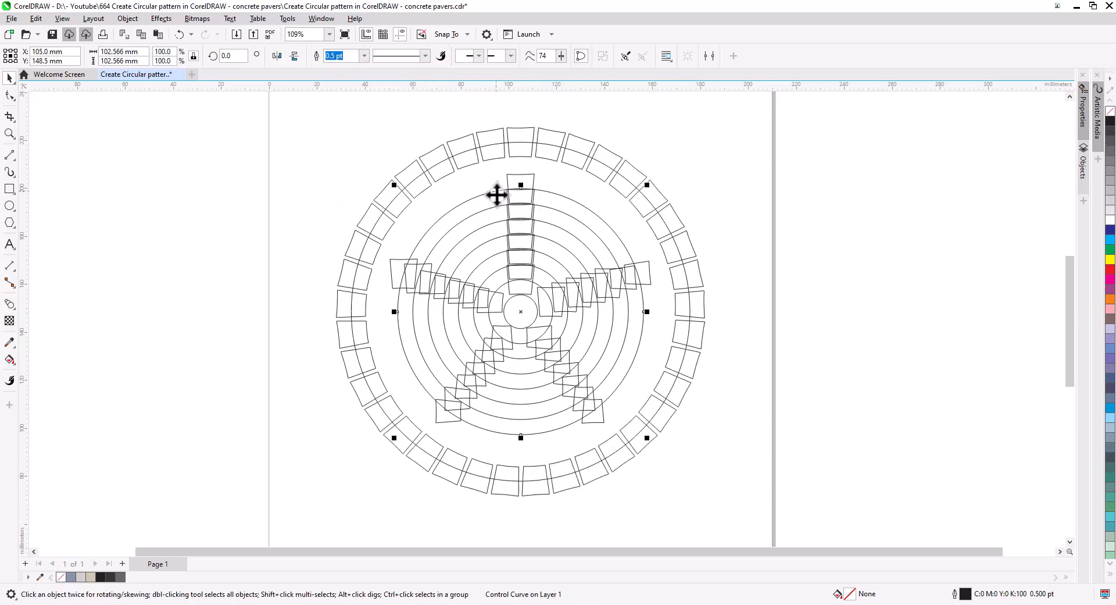
drag(652, 184, 663, 173)
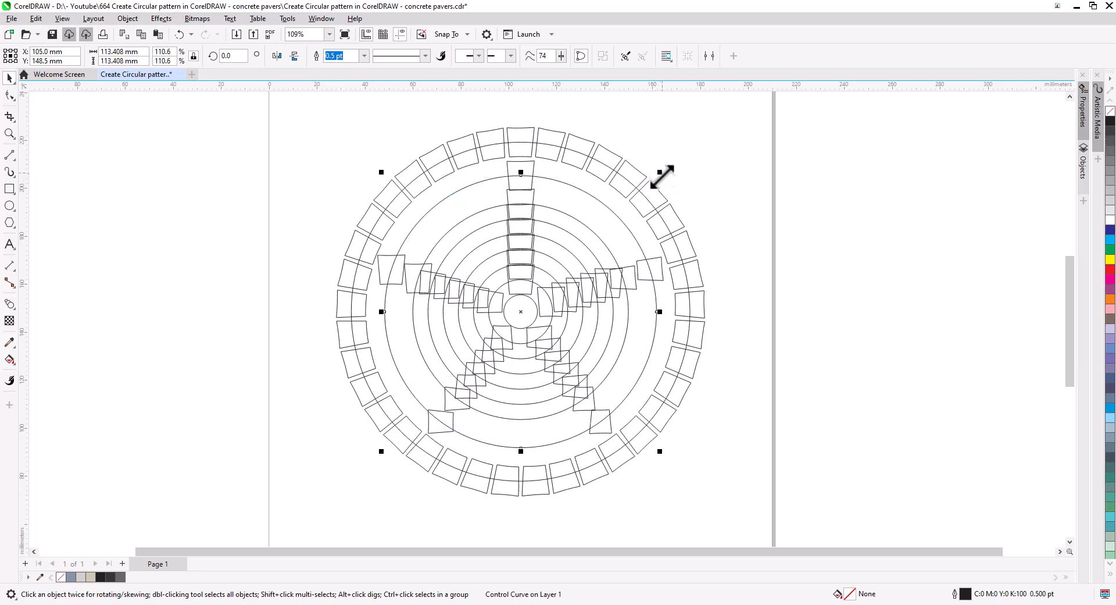
click(525, 172)
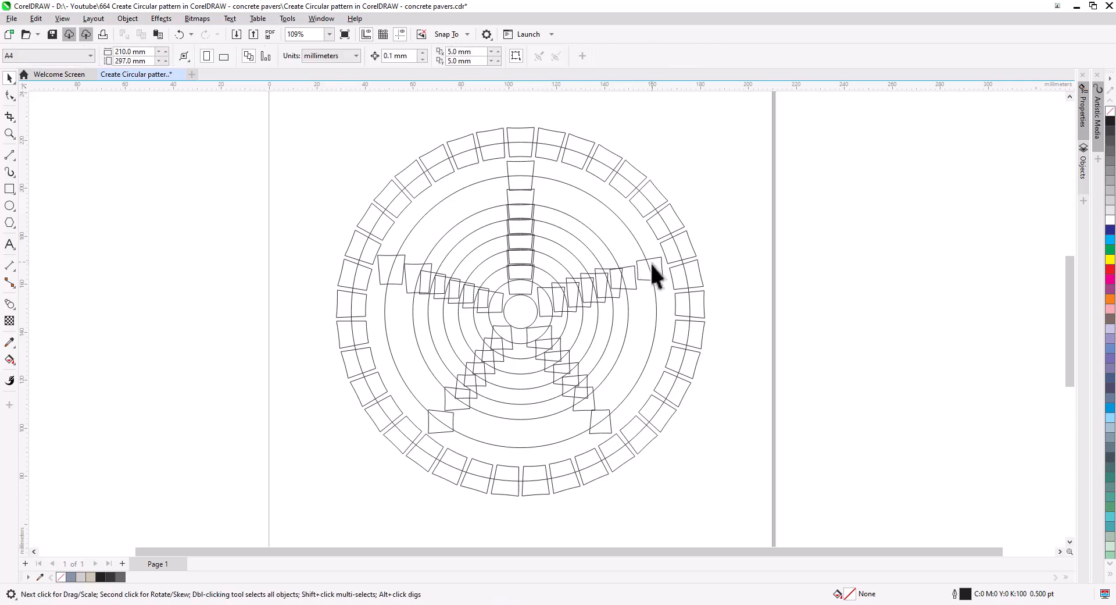
Rotate the left-side control paver on the second ring to about 67.5° so its pavers follow the circle.
click(571, 269)
click(381, 268)
click(407, 292)
click(380, 280)
click(379, 279)
drag(409, 293, 417, 248)
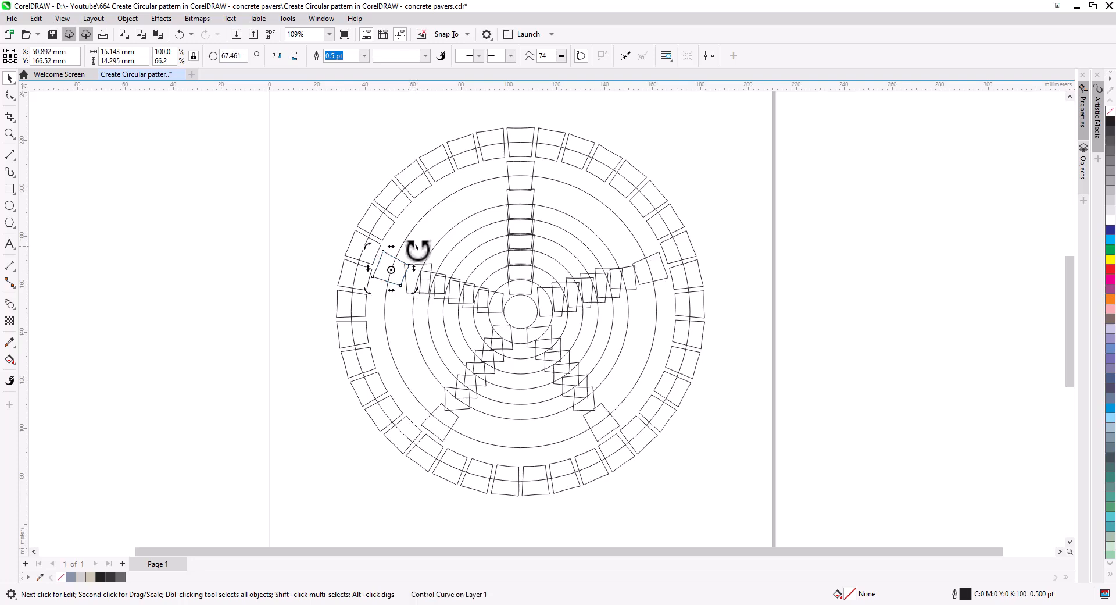
Increase the second paver ring's blend to 29 steps.
click(433, 428)
click(430, 431)
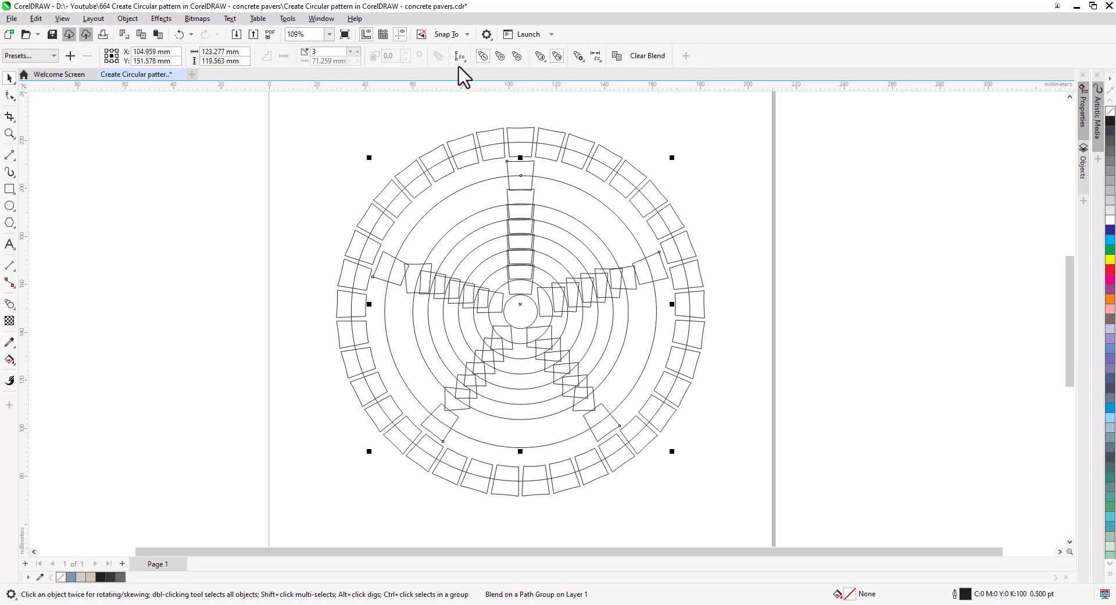
click(356, 51)
click(356, 51)
click(356, 51)
click(356, 52)
click(357, 51)
click(357, 51)
click(358, 51)
click(357, 51)
click(358, 51)
click(359, 51)
click(358, 51)
click(358, 51)
click(359, 51)
click(359, 51)
click(359, 51)
click(358, 51)
click(358, 52)
click(358, 52)
click(358, 51)
click(358, 51)
click(358, 51)
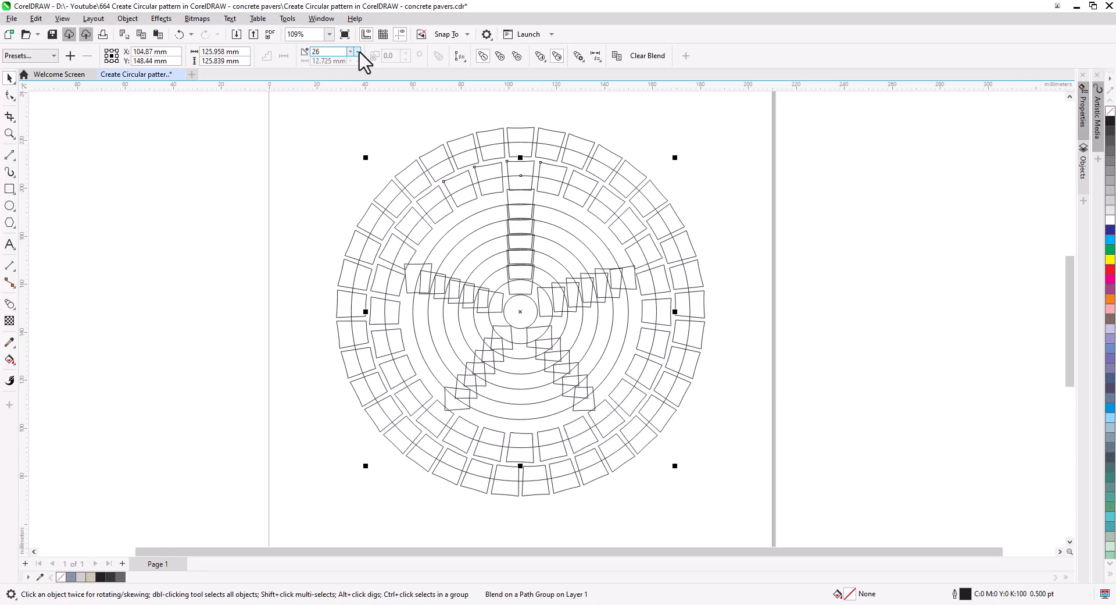
click(358, 51)
click(358, 51)
click(359, 51)
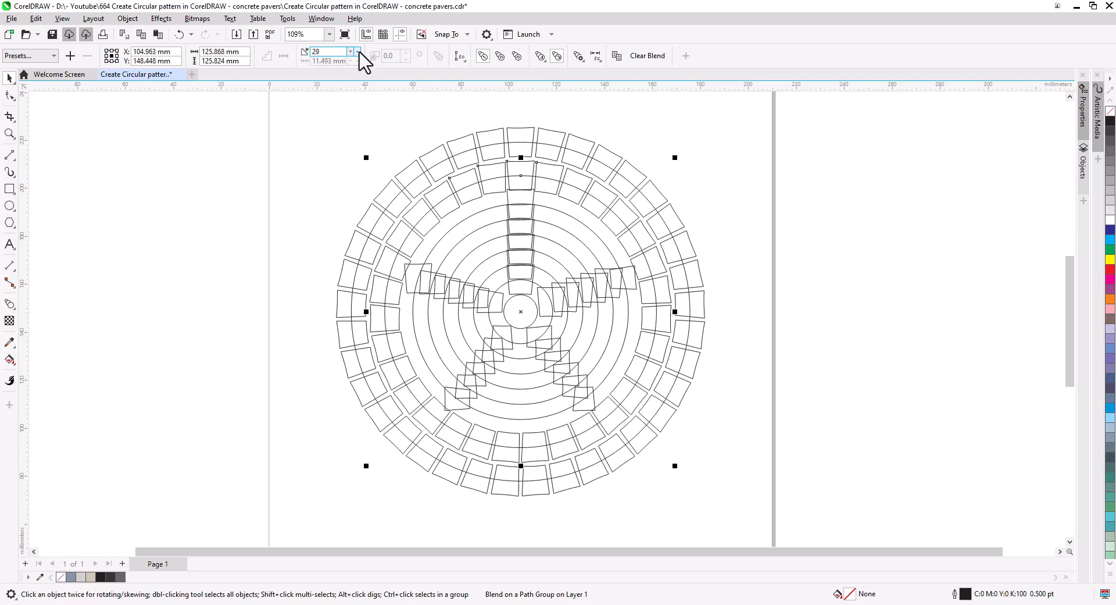
Rotate the second ring's control paver just left of the top paver to about 12.1° to even the joints.
scroll(511, 183, up, 3)
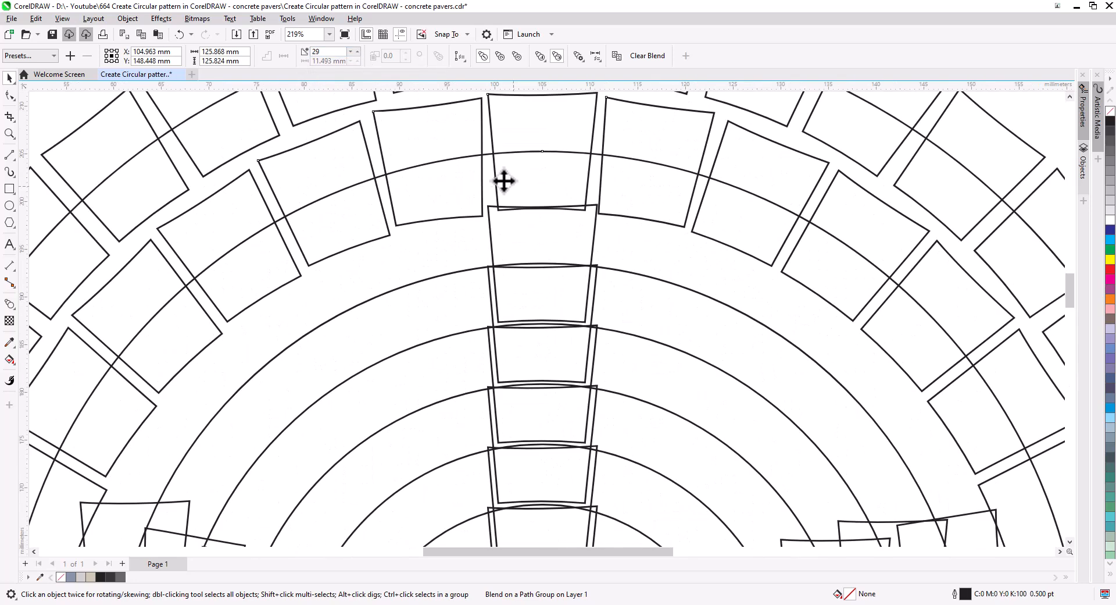
drag(527, 187, 454, 301)
click(589, 110)
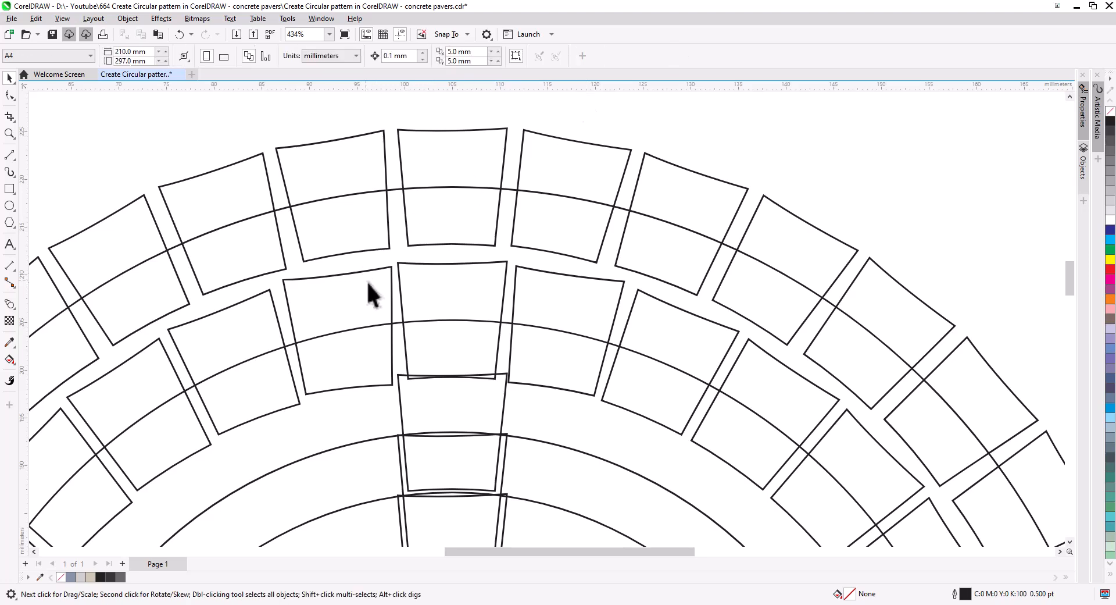
click(373, 271)
click(386, 269)
drag(398, 265, 388, 260)
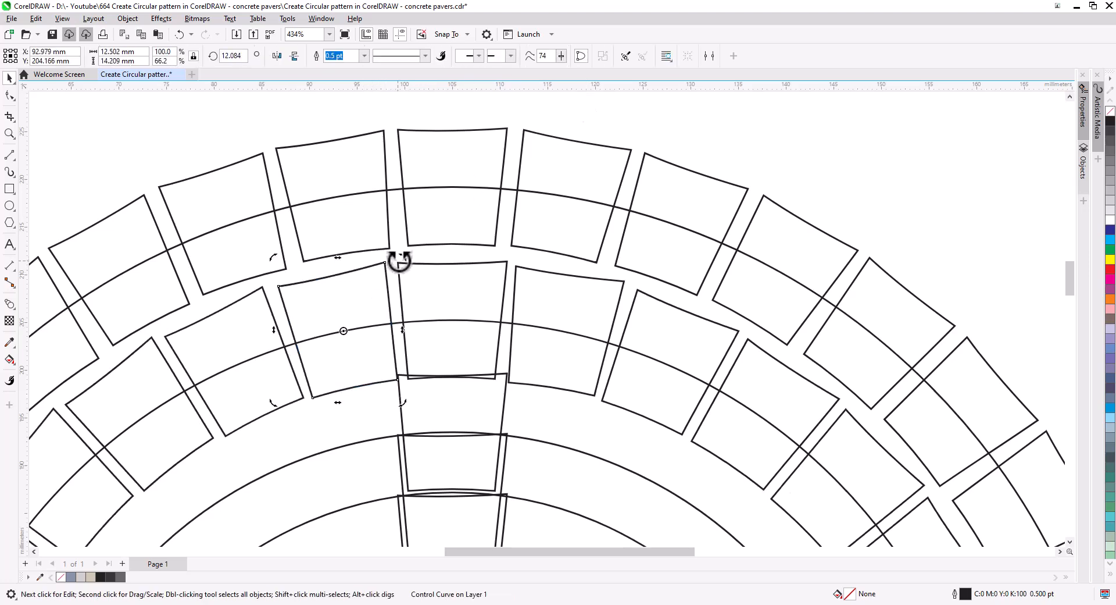
click(432, 279)
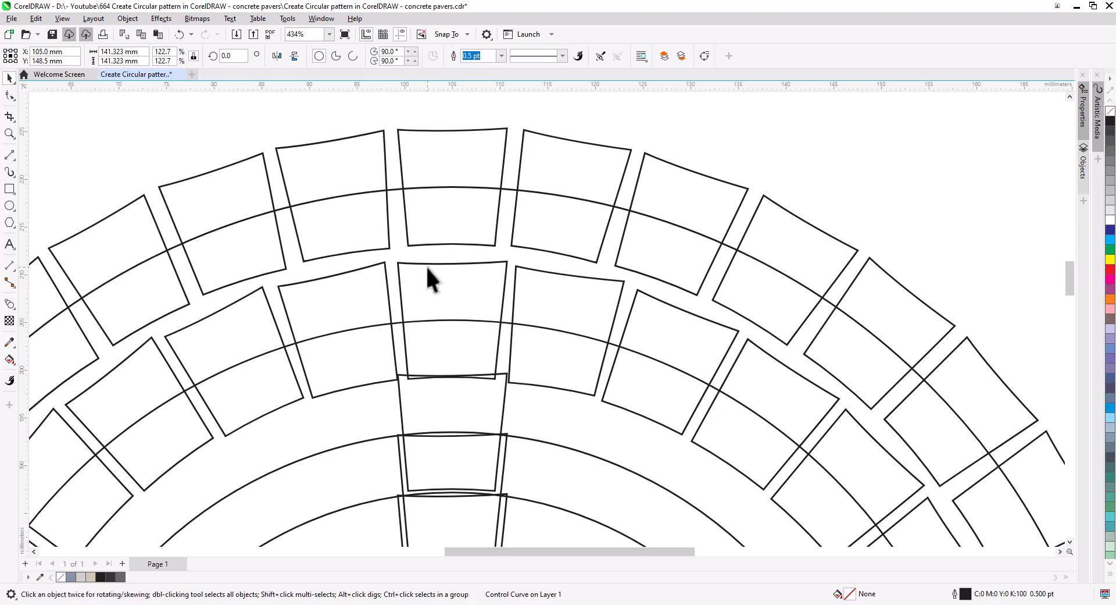
click(383, 265)
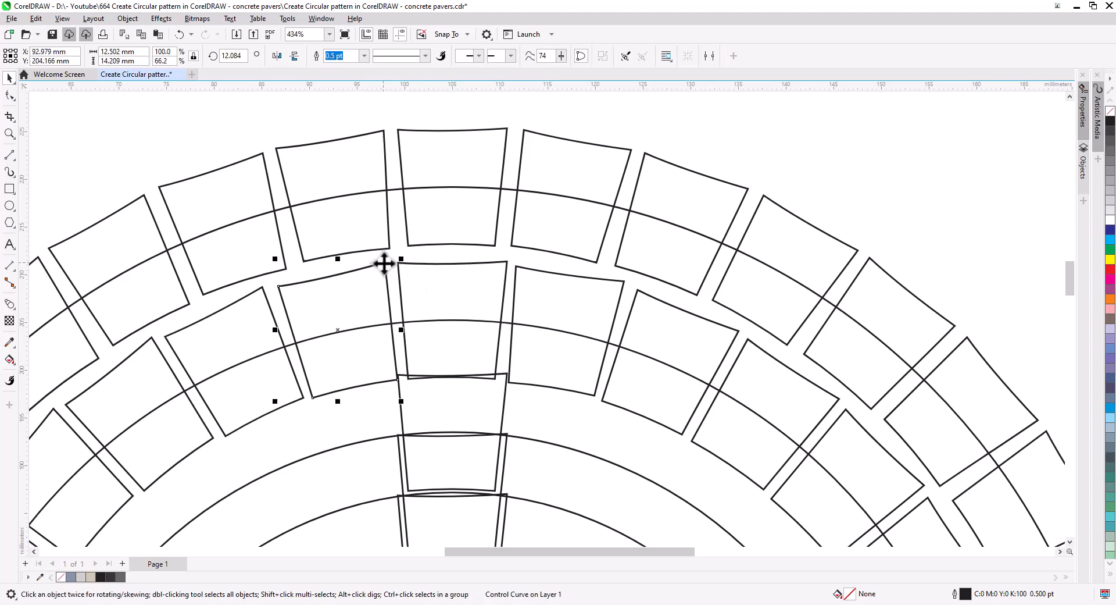
click(384, 263)
drag(405, 259, 404, 262)
key(Escape)
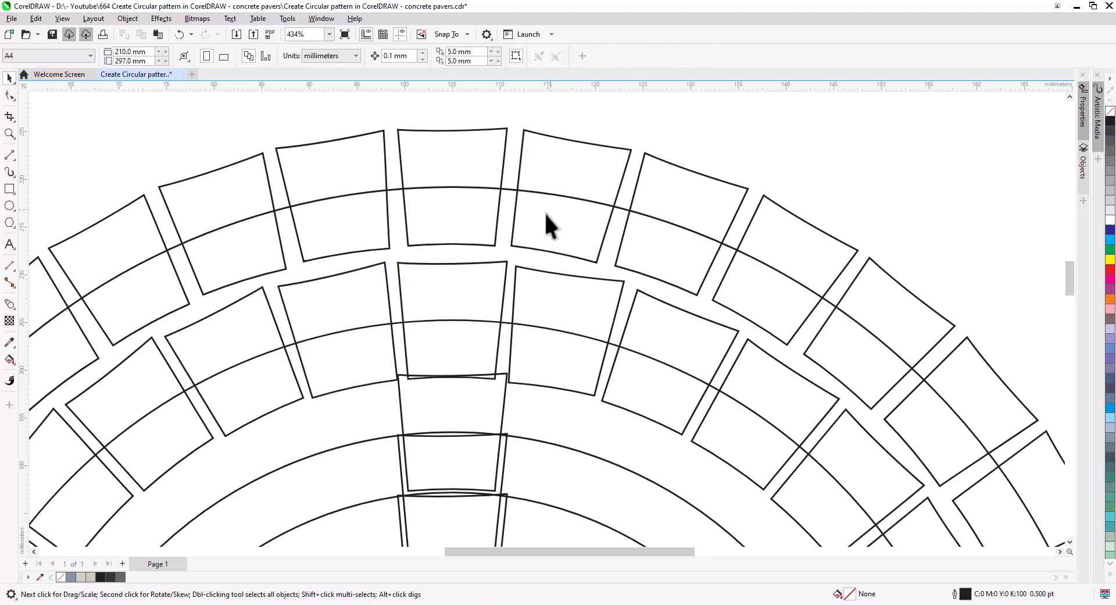
Enlarge the second ring's circle slightly about its centre to a diameter of about 114.2 mm.
scroll(548, 219, down, 2)
click(545, 291)
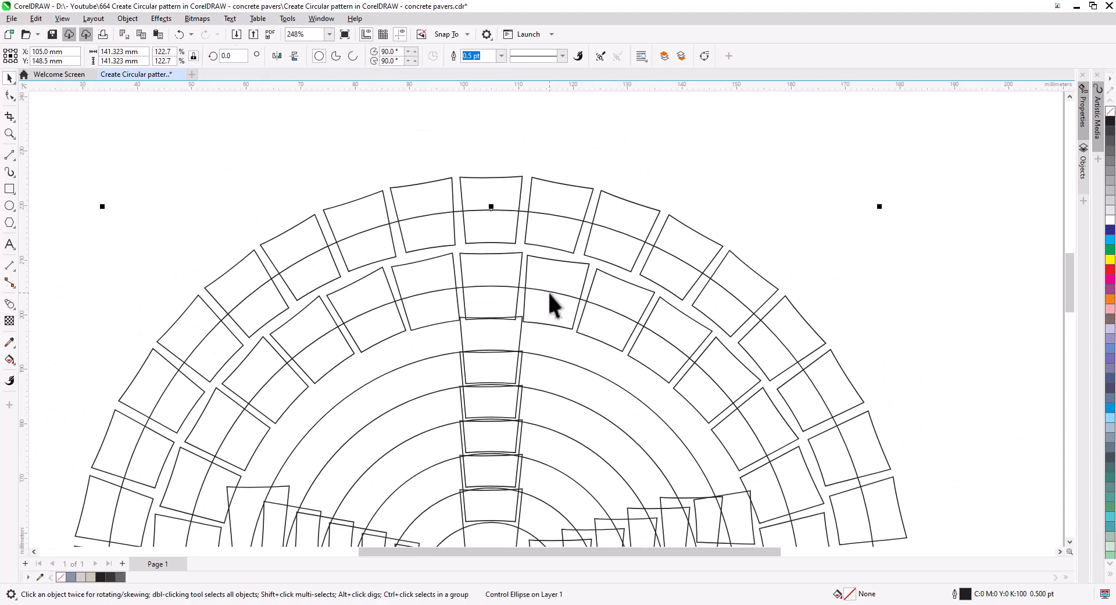
click(548, 290)
drag(804, 285, 811, 283)
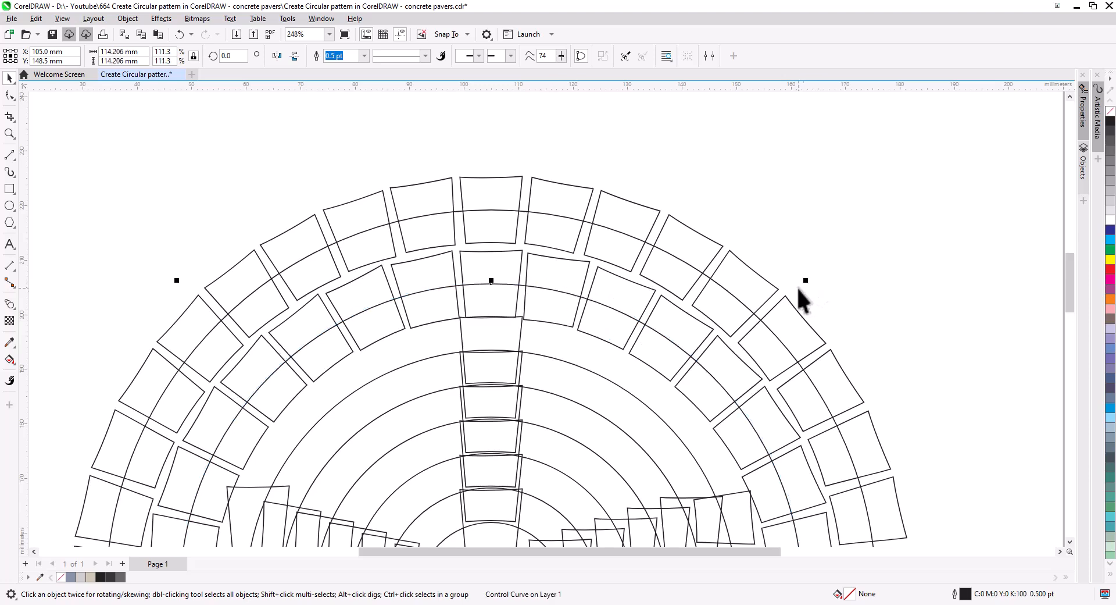
click(739, 165)
Delete the second-smallest circle carrying the innermost paver row and shrink the next circle outward to a diameter of about 27.6 mm.
drag(622, 337, 618, 233)
scroll(633, 282, down, 2)
mouse_move(638, 304)
mouse_down()
mouse_move(678, 317)
mouse_move(633, 316)
mouse_move(619, 297)
mouse_up()
click(536, 401)
key(Delete)
click(557, 414)
drag(564, 464, 564, 431)
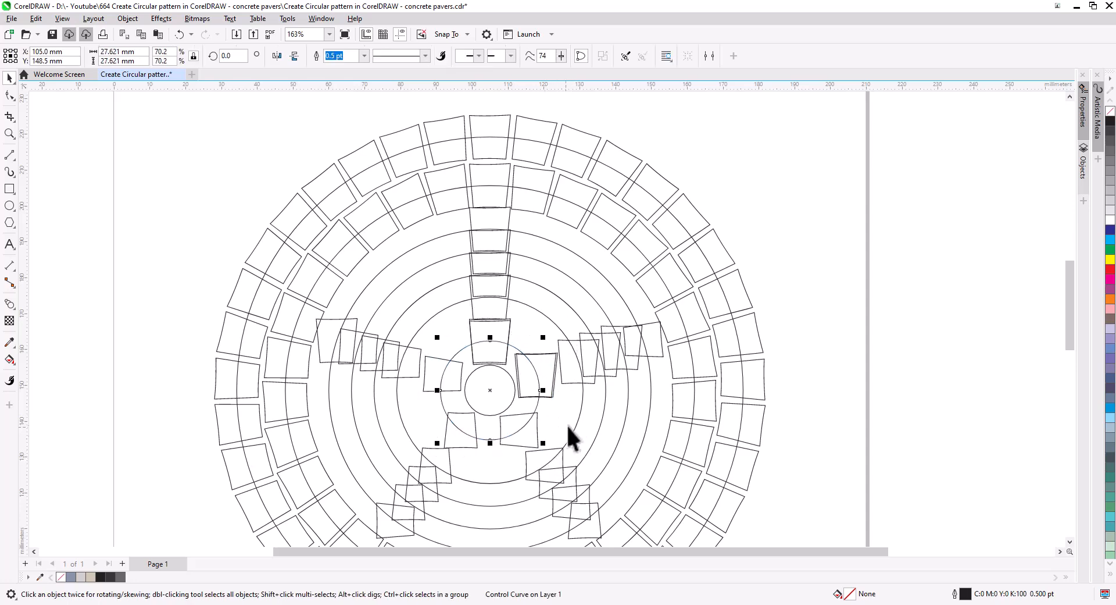
Shrink the three circles just outside the smallest paver circle about their common centre.
drag(586, 486, 564, 471)
click(597, 436)
drag(608, 510, 586, 494)
click(602, 472)
drag(632, 532, 607, 517)
Rotate the third ring's control paver and shrink that ring's circle about its centre to a diameter of about 87.6 mm.
click(646, 428)
drag(645, 427, 656, 384)
double_click(334, 319)
drag(373, 271, 393, 280)
click(635, 449)
drag(666, 512, 662, 507)
Increase the third paver ring's blend to 23 steps.
click(388, 517)
click(420, 496)
click(358, 51)
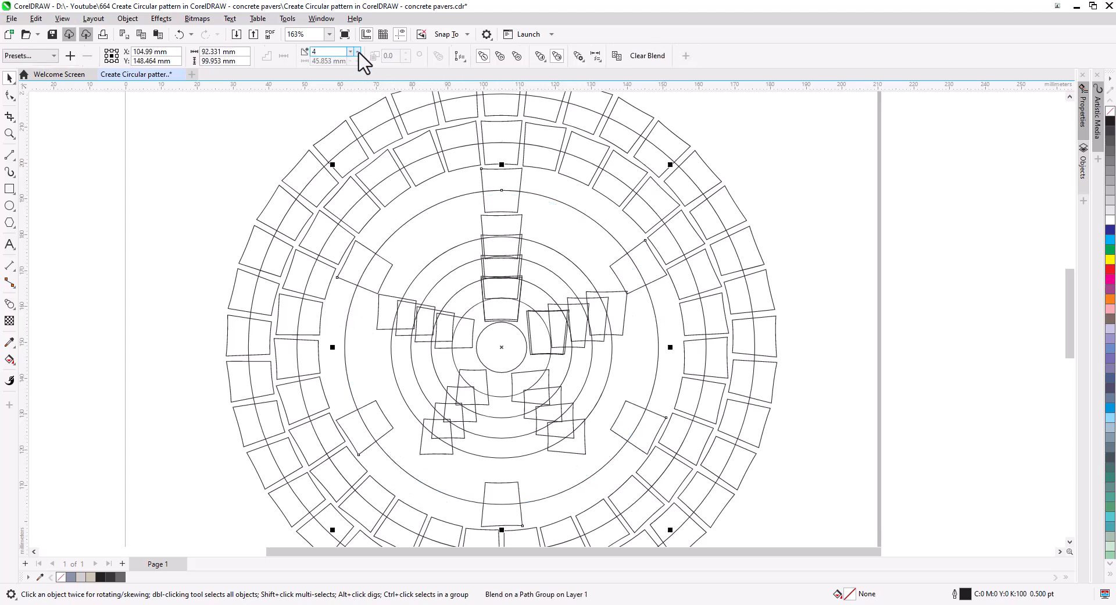
Reshape the third ring's control paver just left of the top paver by shifting its lower corners and upper-left corner.
scroll(490, 207, up, 2)
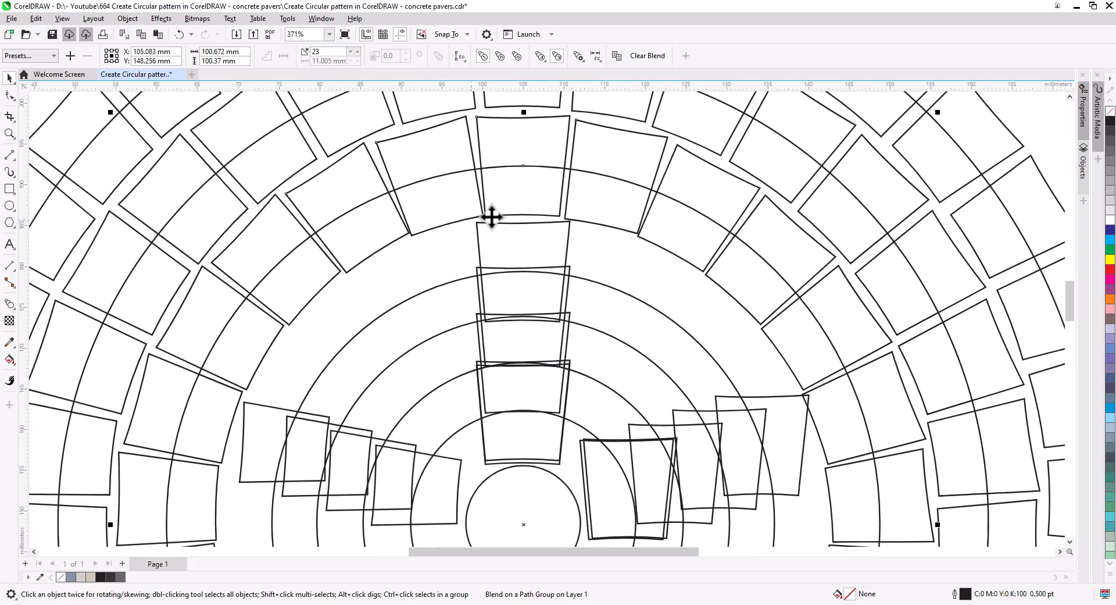
drag(473, 221, 461, 329)
click(284, 257)
click(296, 244)
click(296, 245)
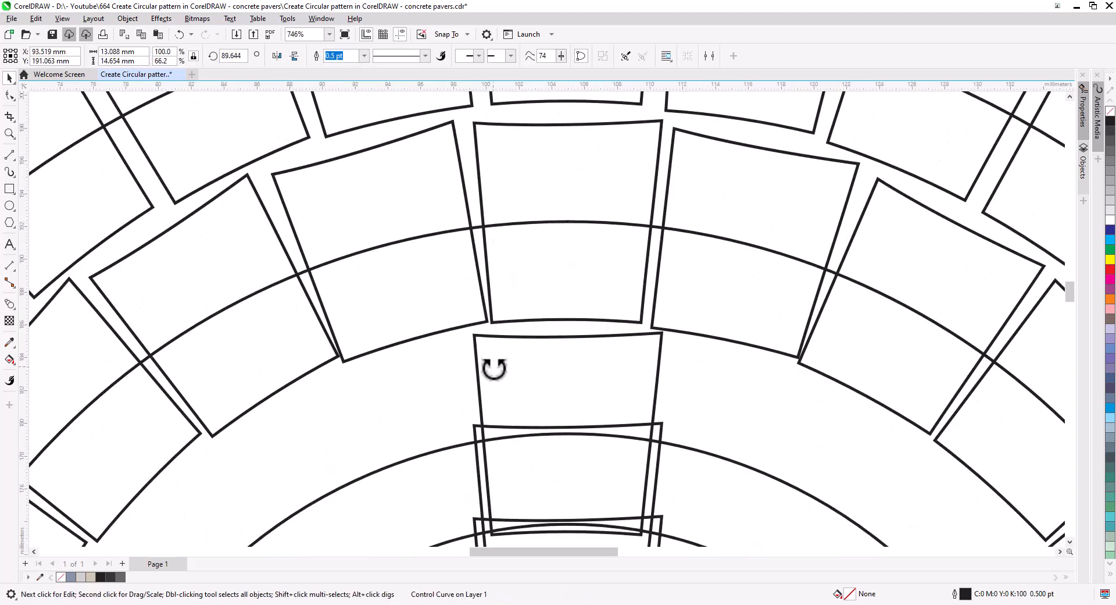
click(10, 96)
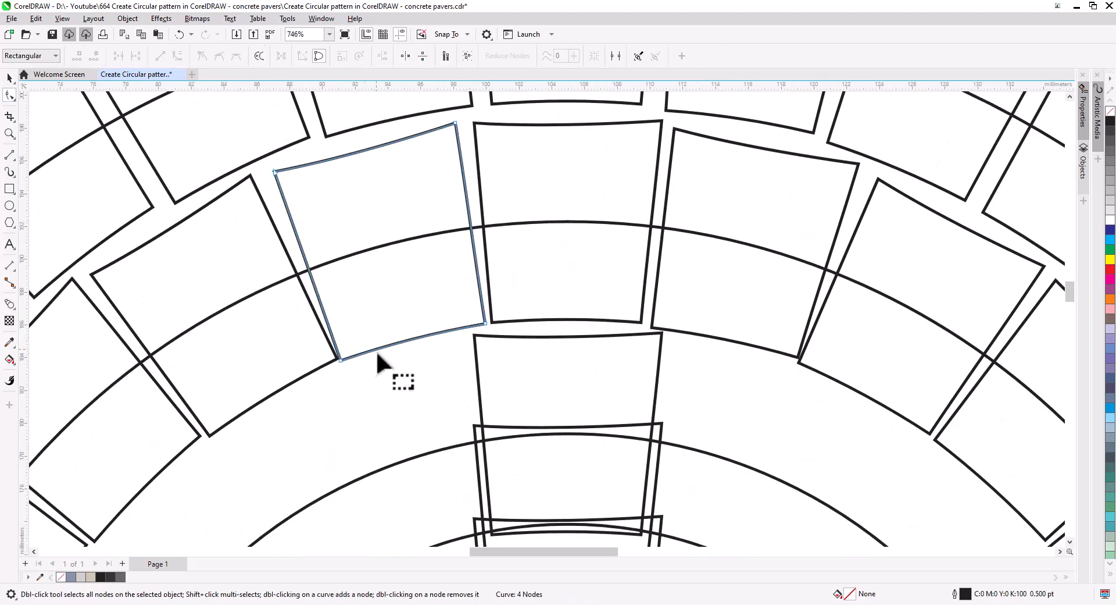
drag(340, 360, 341, 354)
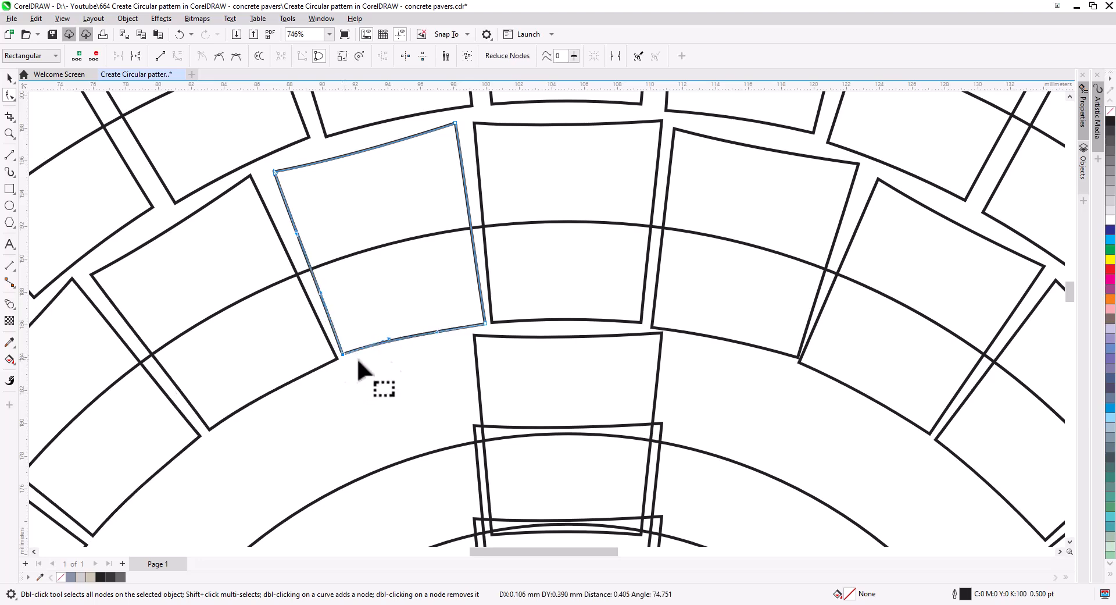
drag(483, 321, 483, 318)
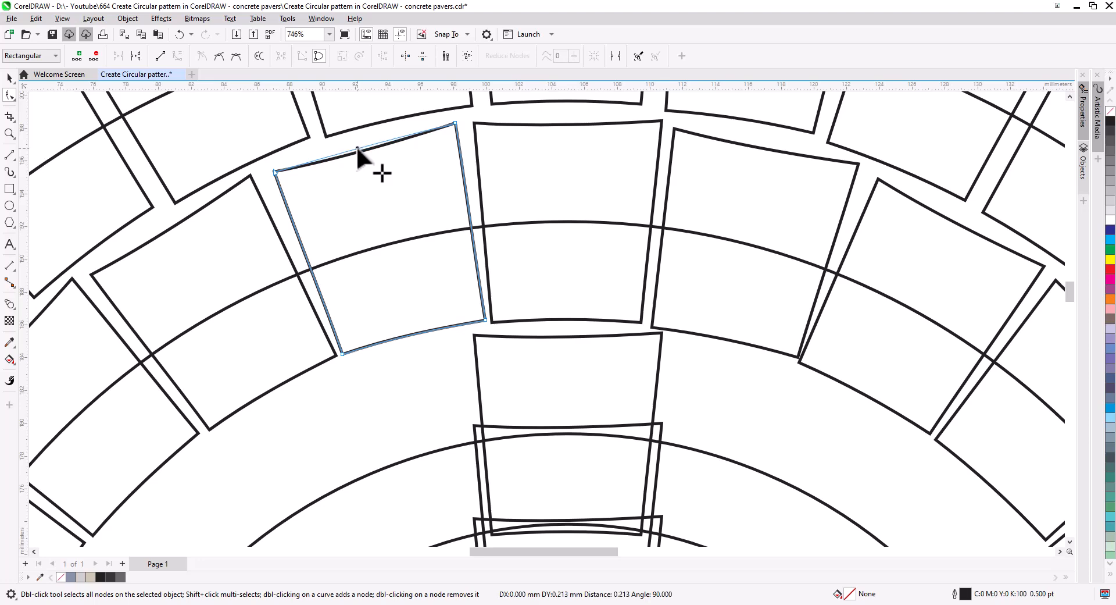
drag(275, 172, 269, 169)
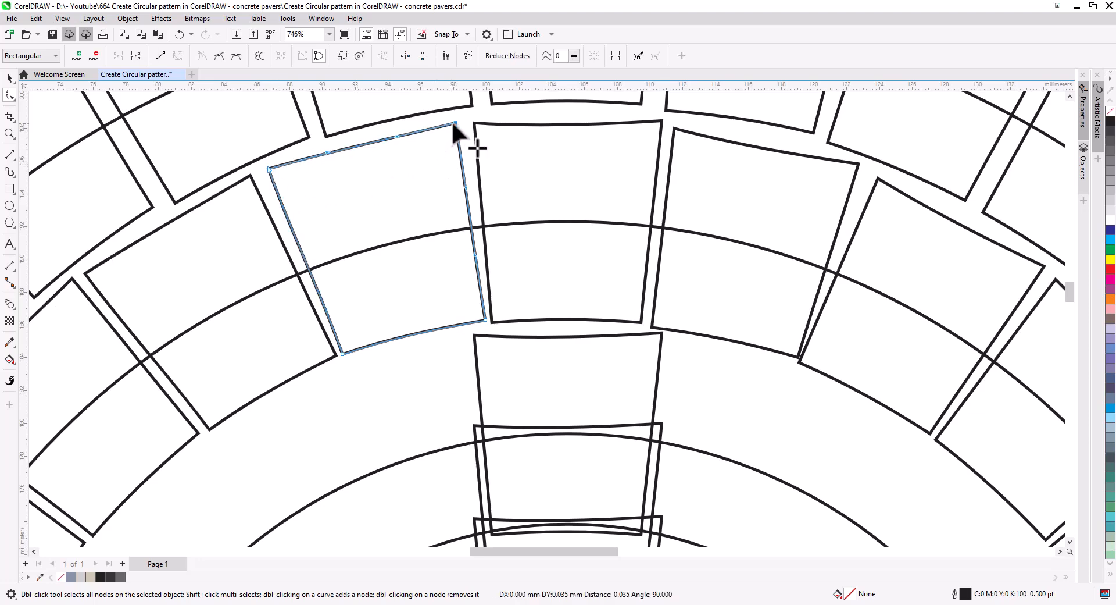
Bow the upper edge of the third ring's top paver outward and raise its two lower corners slightly.
click(534, 139)
click(563, 124)
drag(563, 123, 563, 117)
drag(493, 319, 494, 312)
drag(640, 322, 643, 319)
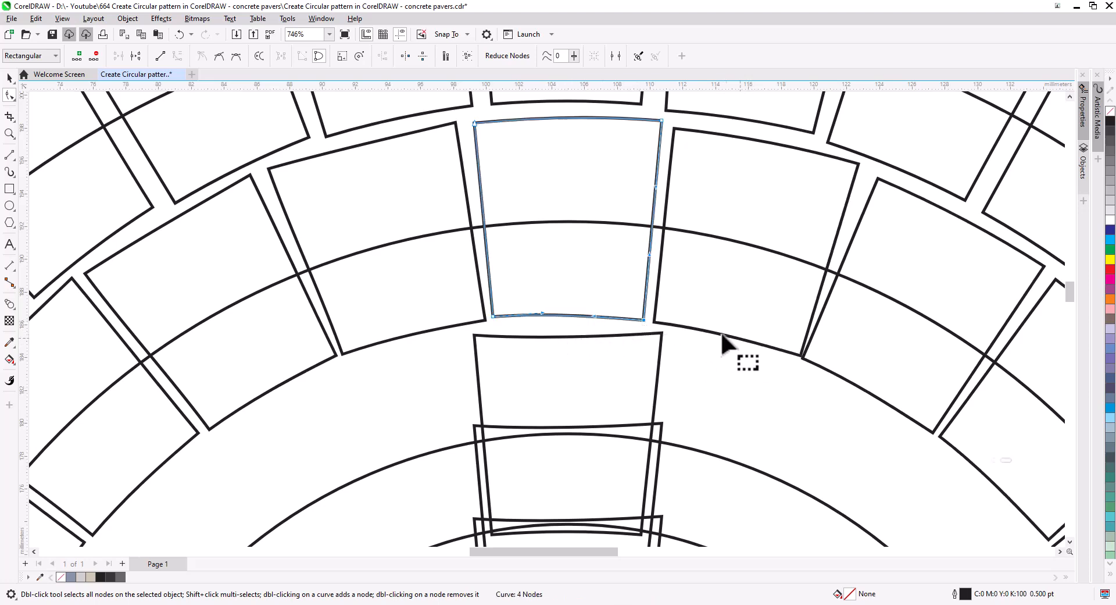
Rotate the third ring's control paver left of the top paver slightly to even the joint.
click(10, 78)
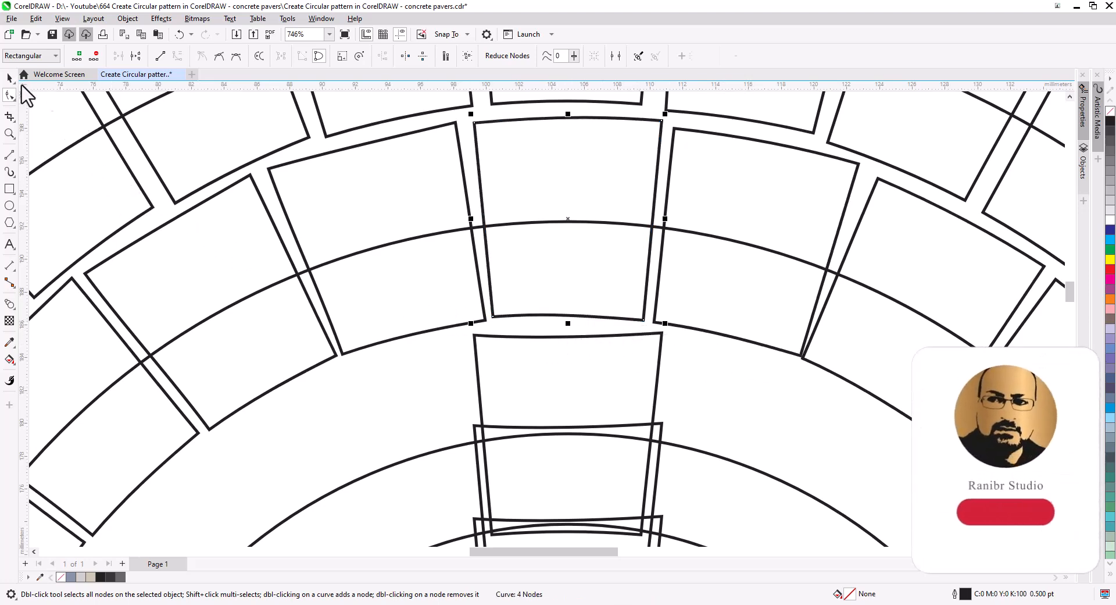
click(471, 325)
click(455, 324)
drag(491, 359, 492, 368)
Move the lower-right corner of the third ring's top paver inward and lower its upper-right corner slightly.
click(627, 317)
click(9, 95)
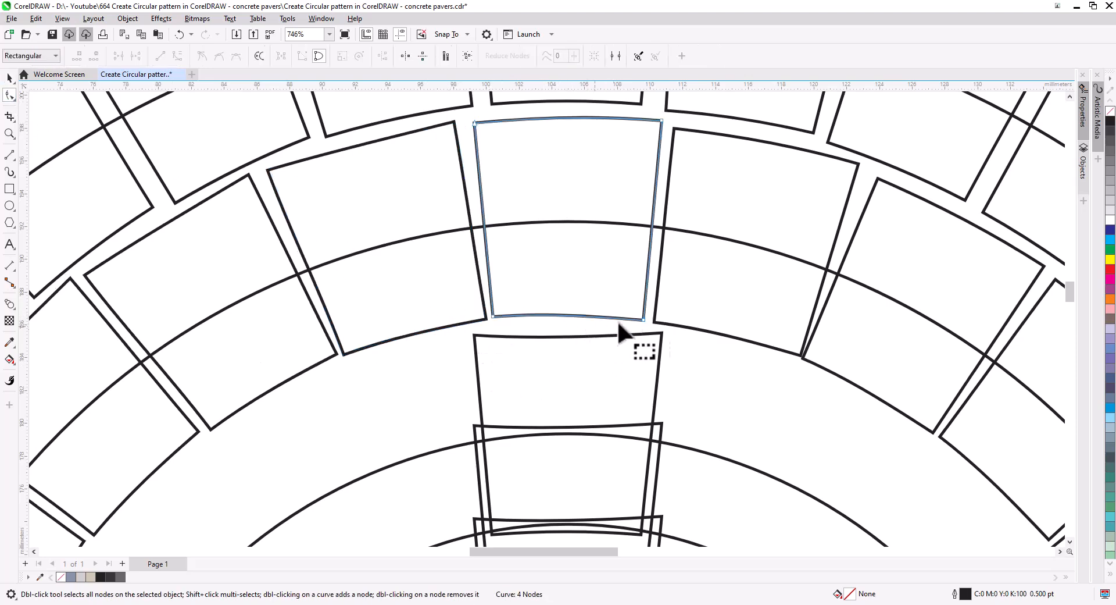
drag(644, 319, 639, 319)
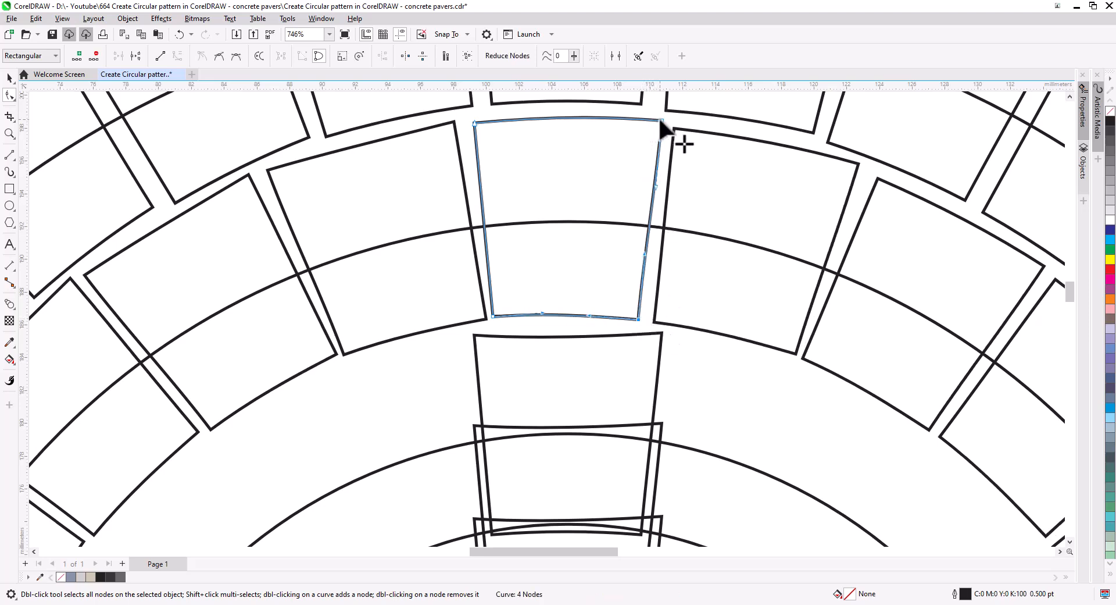
drag(662, 120, 662, 124)
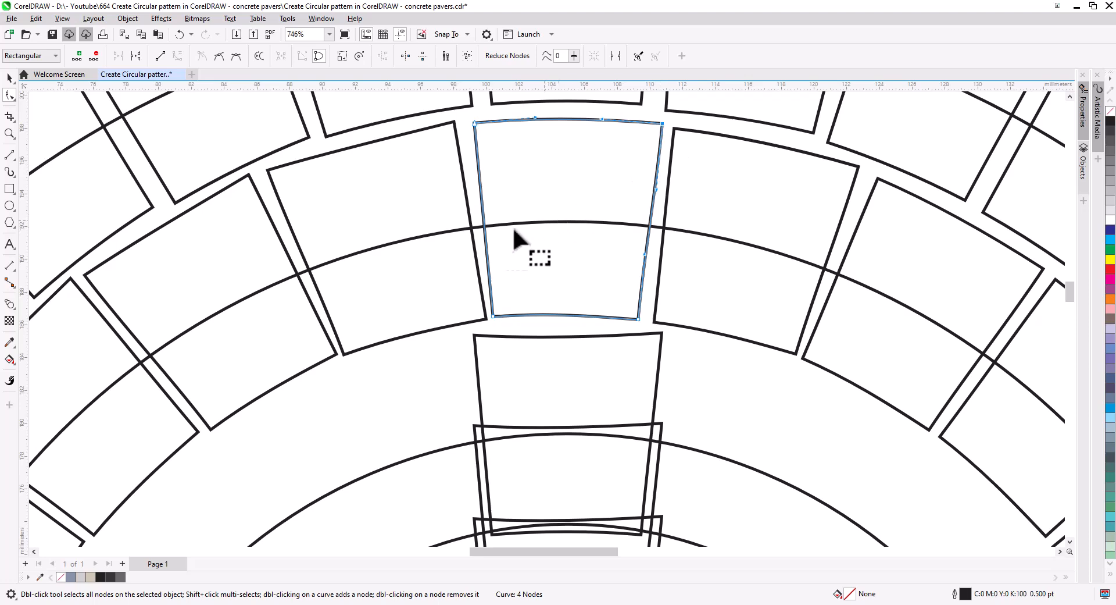
Delete the first circle inside the third paver ring.
scroll(510, 257, down, 1)
scroll(522, 267, down, 2)
drag(608, 359, 586, 269)
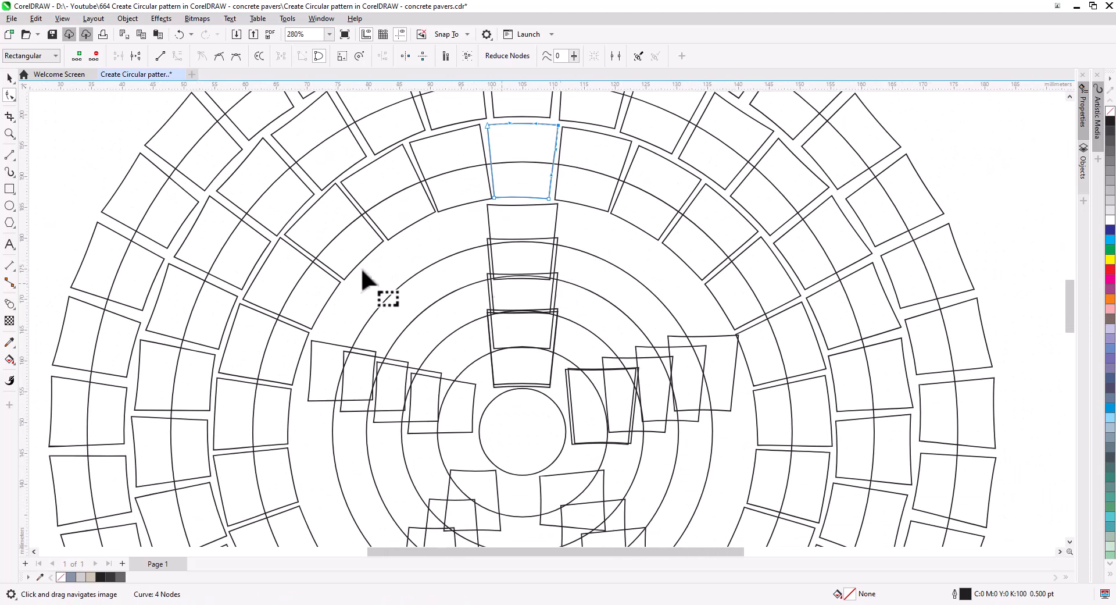
click(8, 78)
drag(529, 370, 485, 284)
key(ctrl+z)
click(426, 198)
click(358, 487)
click(364, 460)
key(Delete)
Enlarge the next paver circle inside the third ring about its centre to a diameter of about 61.7 mm.
click(339, 420)
double_click(509, 129)
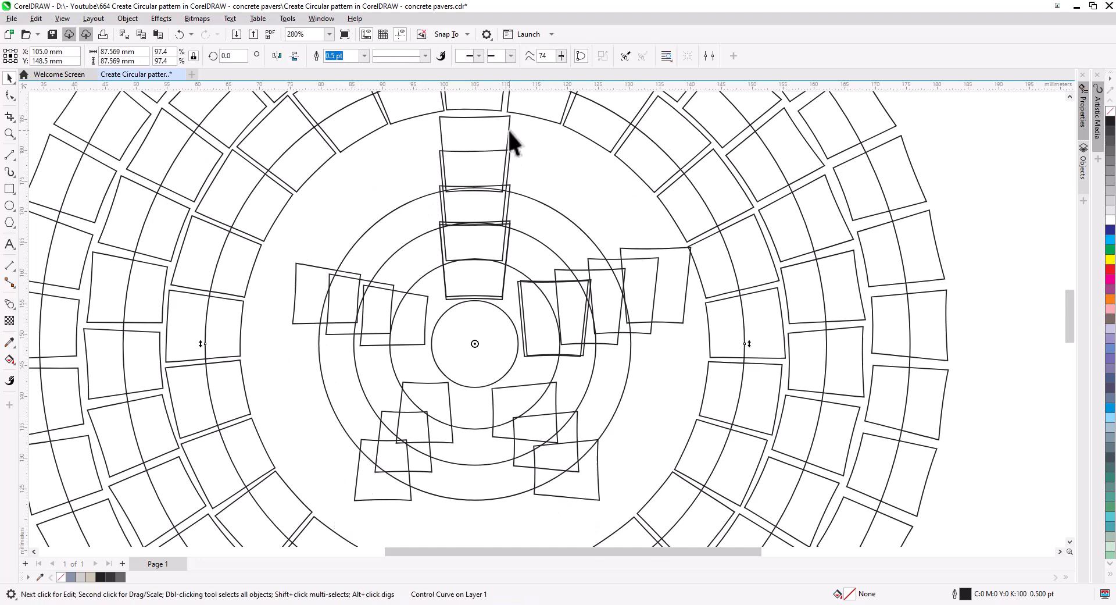
click(589, 232)
drag(634, 186, 661, 198)
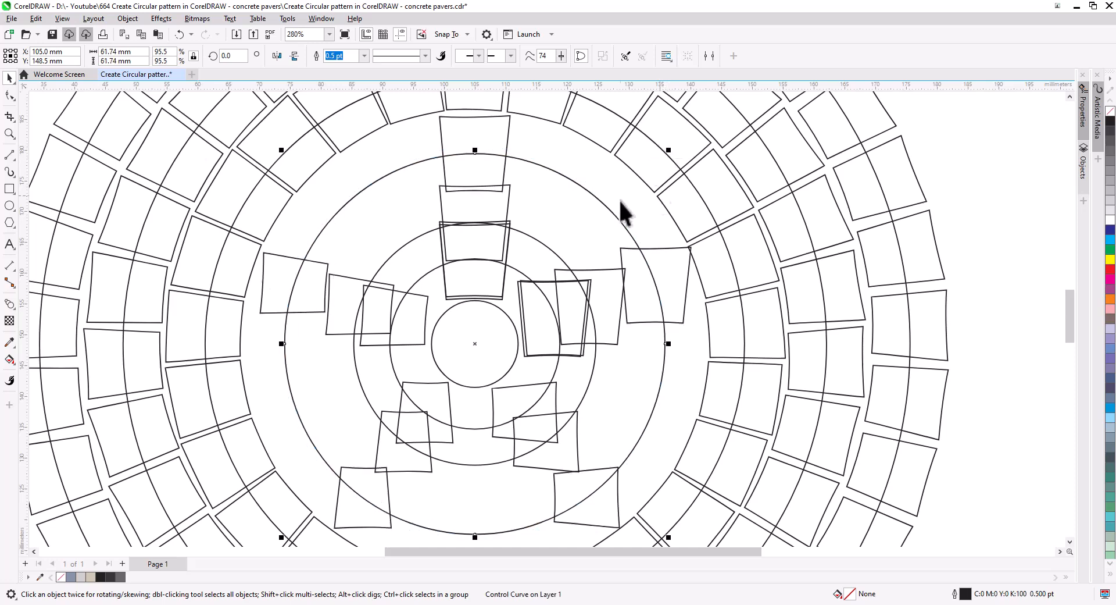
Rotate the fourth ring's right control paver and increase the ring's blend steps until pavers fill the whole circle.
click(267, 284)
click(663, 249)
click(667, 247)
drag(700, 269, 693, 318)
click(274, 297)
click(358, 53)
Widen the fourth ring's top paver by moving its upper-left corner outward.
drag(462, 136, 461, 229)
scroll(461, 229, up, 1)
click(10, 96)
click(423, 210)
drag(422, 196, 413, 198)
Reshape the fourth ring's control paver right of the top by adjusting its left corners and bowing its outer edge outward.
click(534, 321)
drag(578, 198, 568, 198)
click(549, 209)
click(534, 321)
drag(535, 325, 538, 328)
drag(548, 285, 546, 285)
drag(553, 236, 556, 236)
drag(632, 228, 632, 220)
drag(567, 198, 566, 200)
Bow the outer edge of the fourth ring's top paver and adjust its upper-right corner, left edge and lower-left corner.
click(472, 197)
drag(472, 197, 472, 193)
drag(549, 195, 553, 199)
drag(418, 242, 420, 242)
drag(429, 285, 428, 286)
drag(433, 327, 437, 327)
drag(433, 285, 430, 285)
Refine the upper-left corner and left edge of the fourth ring's right control paver, and rotate it to about 334.8°.
click(596, 348)
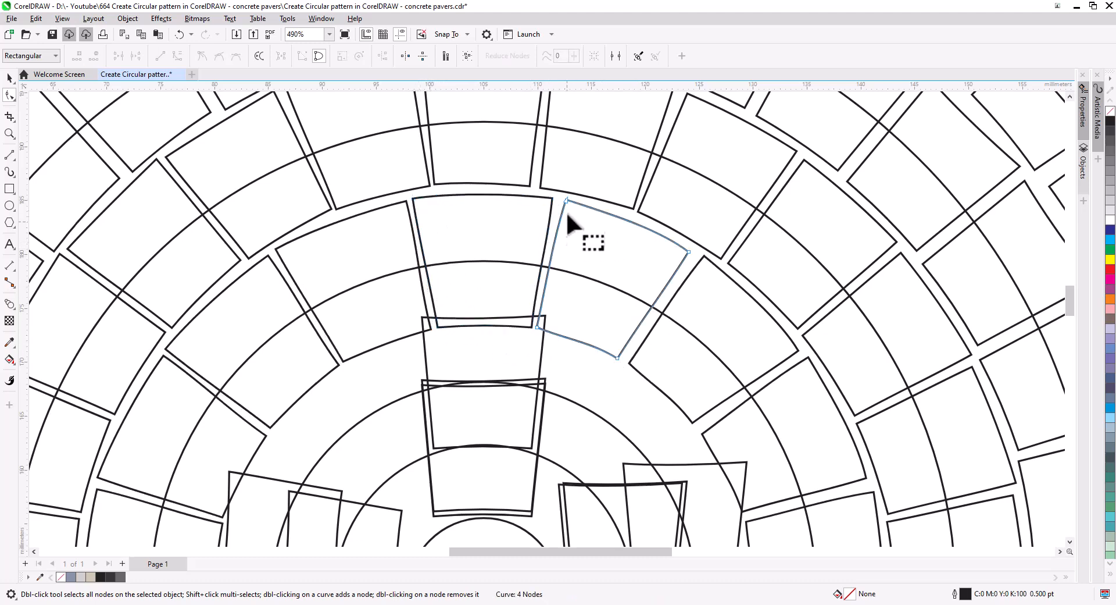
drag(563, 200, 563, 202)
drag(559, 242, 557, 242)
key(space)
click(596, 298)
drag(696, 365, 698, 379)
Shrink the smallest paver circle about its centre and delete the leftover duplicate pavers overlapping near the innermost rows.
scroll(548, 279, down, 3)
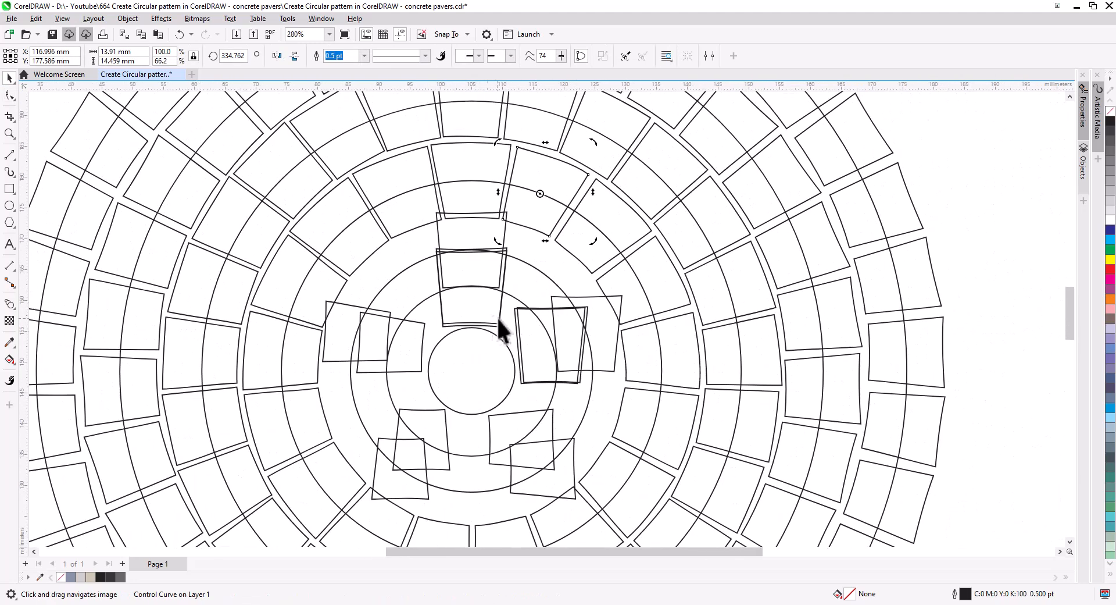
click(514, 296)
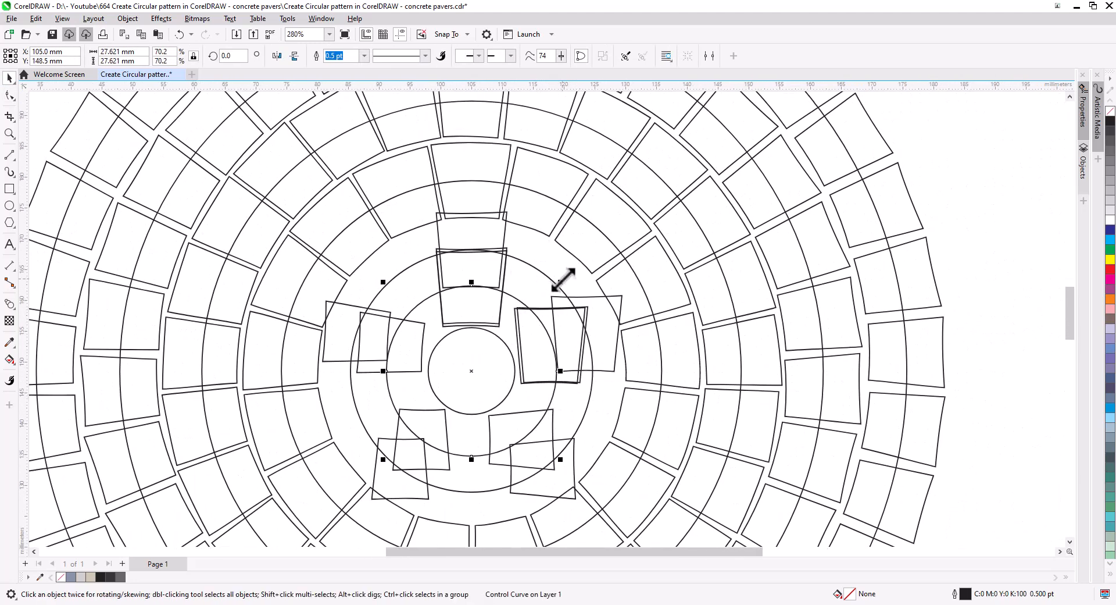
drag(562, 281, 545, 297)
click(535, 308)
click(507, 256)
click(501, 251)
key(Delete)
Shrink the fifth ring's circle to a diameter of about 35.4 mm and delete the smaller paver circle inside it.
click(504, 240)
click(527, 264)
drag(594, 248, 543, 299)
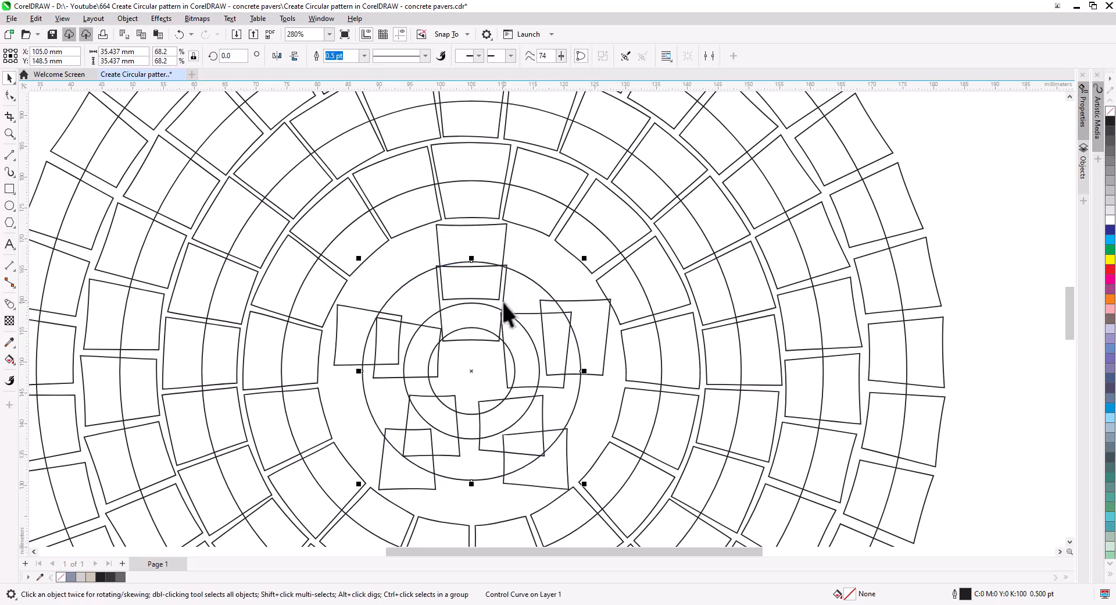
key(Delete)
Rotate the fifth ring's right control paver and increase the ring's blend steps until pavers surround the centre.
click(543, 314)
click(543, 314)
drag(617, 379, 543, 381)
click(342, 342)
click(358, 52)
click(358, 52)
click(358, 52)
click(358, 52)
click(357, 52)
click(358, 52)
Convert the edges of the fifth ring's top paver to straight lines and narrow its inner end.
scroll(466, 262, up, 1)
drag(475, 318, 477, 322)
key(F10)
click(423, 253)
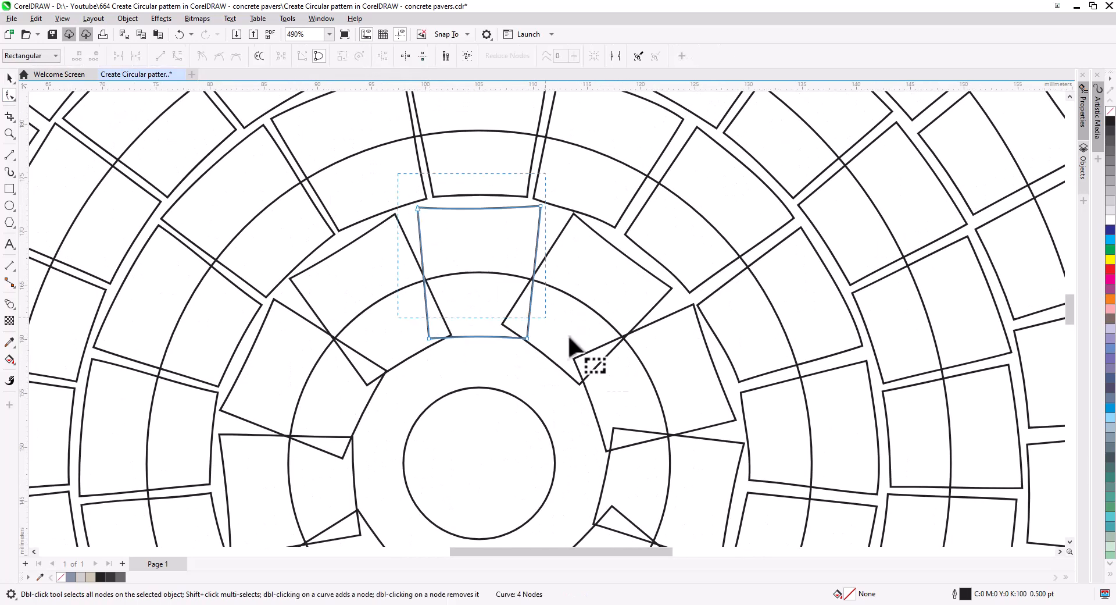
drag(454, 237, 558, 356)
click(160, 56)
drag(429, 338, 444, 337)
drag(527, 337, 515, 338)
drag(396, 180, 585, 360)
click(160, 56)
Straighten the edges of the fifth ring's control paver right of the top, and adjust its corners and the top paver's upper-left corner.
click(543, 262)
drag(449, 184, 707, 405)
click(160, 56)
drag(503, 324, 521, 337)
drag(580, 384, 579, 374)
drag(574, 214, 555, 213)
click(419, 208)
drag(418, 207, 411, 214)
Convert the right control paver's outer edge to a curve, bow it outward and fine-tune its inner corners.
click(587, 285)
click(609, 247)
click(176, 57)
drag(611, 248, 617, 242)
drag(521, 337, 523, 341)
drag(579, 373, 578, 373)
Convert the fifth ring's top paver edges to curves, bow the outer edge outward and adjust its corners.
click(440, 280)
double_click(9, 94)
click(177, 57)
drag(444, 338, 489, 335)
click(446, 337)
drag(474, 211, 473, 206)
drag(543, 209, 542, 211)
Shrink the small centre circle about its centre to a diameter of about 4.3 mm.
scroll(384, 253, down, 2)
click(9, 78)
key(Escape)
click(411, 336)
drag(435, 357, 413, 350)
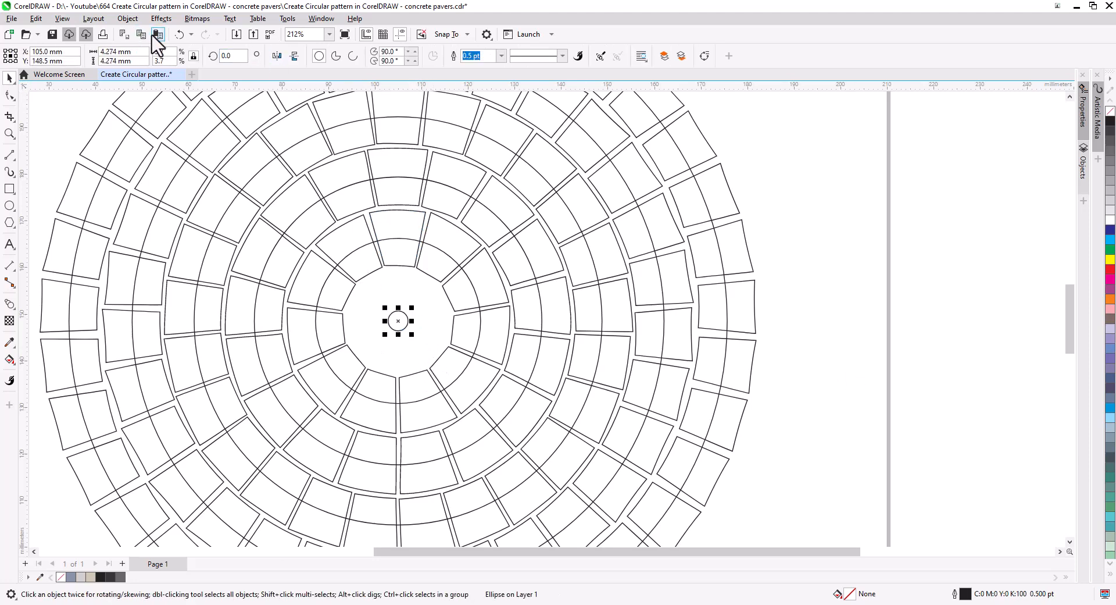
Place two side-by-side copies of the innermost ring's top paver in the empty area outside the pattern.
click(397, 218)
drag(397, 217, 838, 230)
click(862, 250)
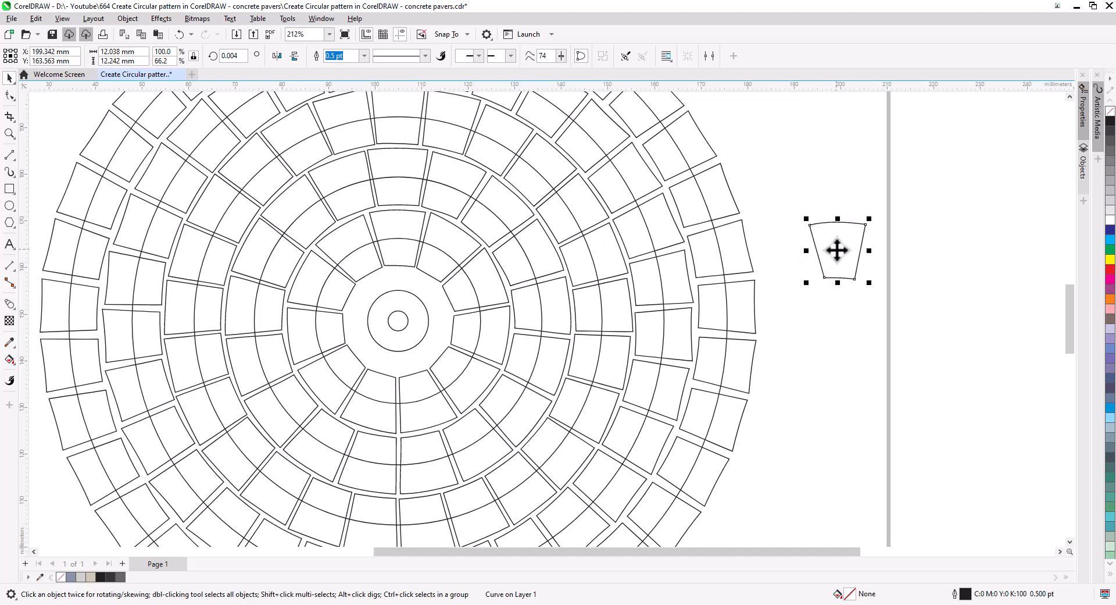
click(974, 270)
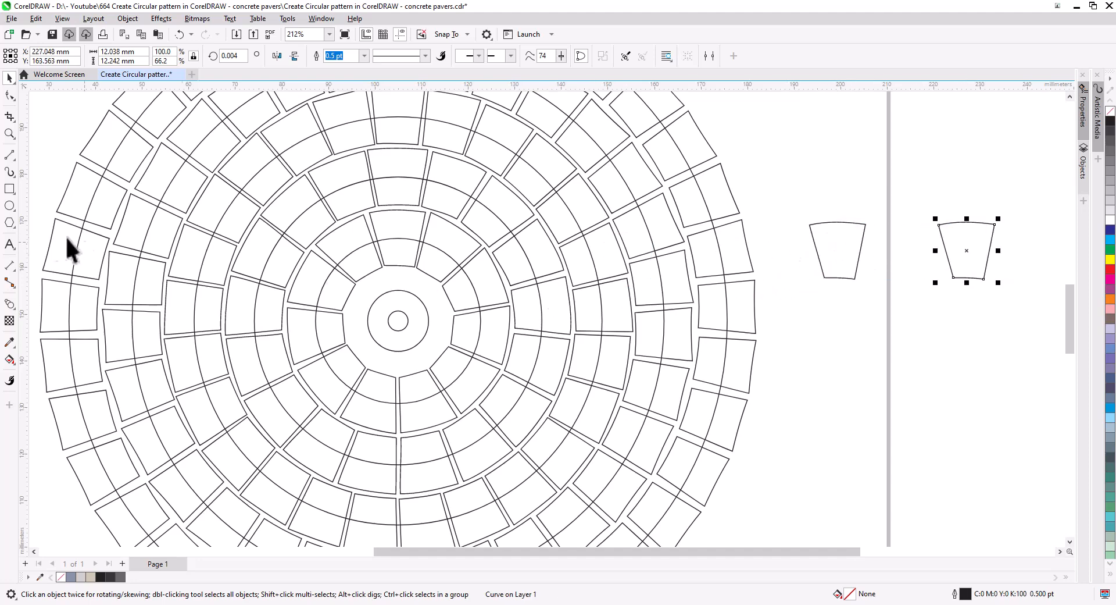
Blend the two paver copies together with 4 steps.
click(10, 301)
drag(942, 253, 965, 255)
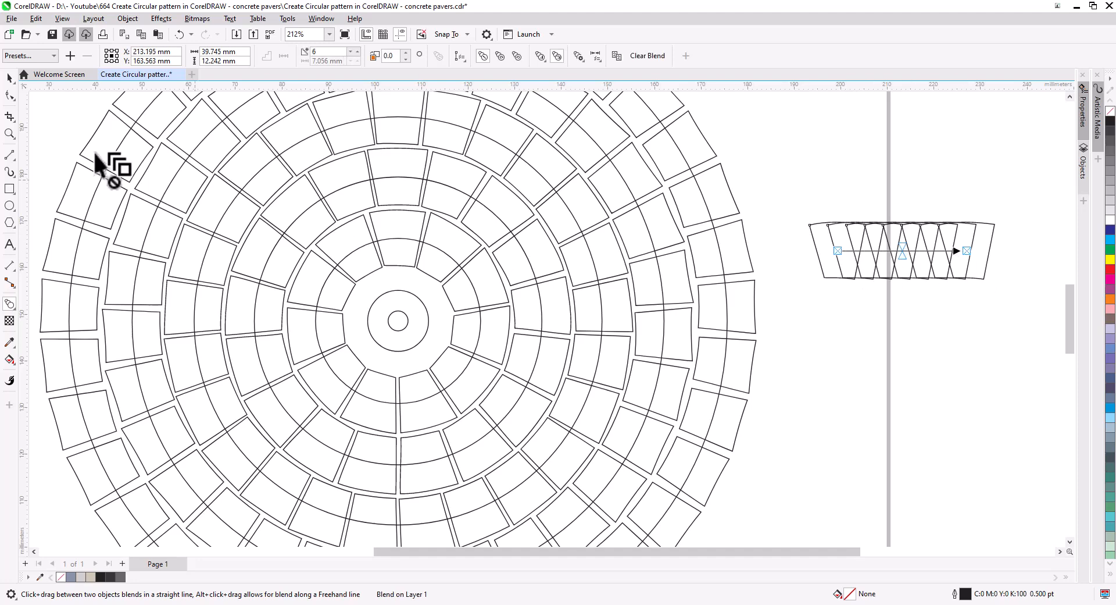
click(351, 53)
click(350, 53)
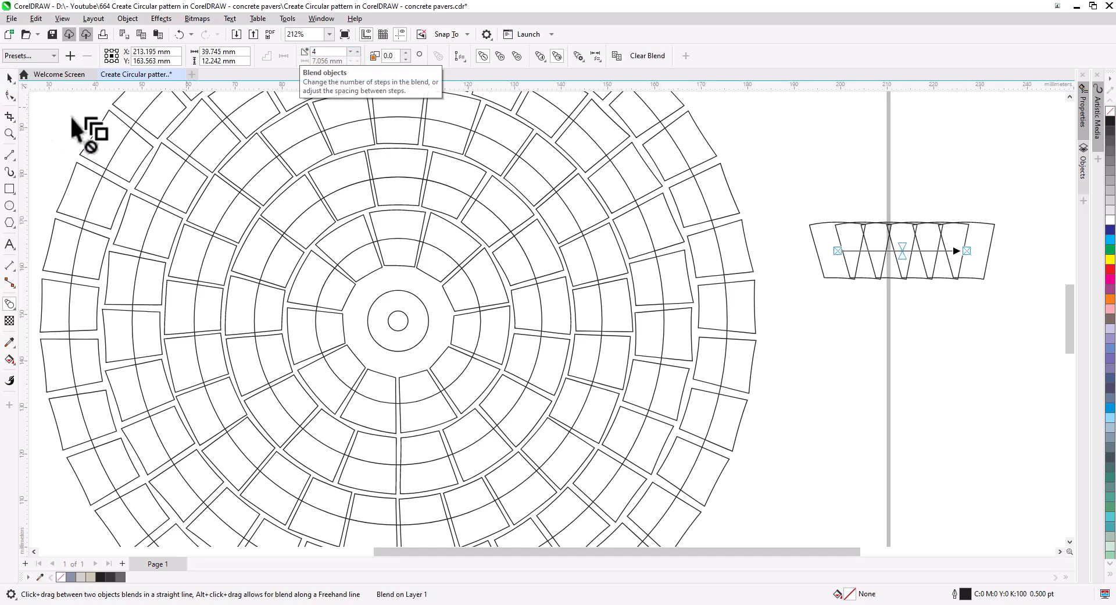
Scale the paver blend down to about 33 × 10.2 mm and assign the larger centre circle as its path.
click(8, 78)
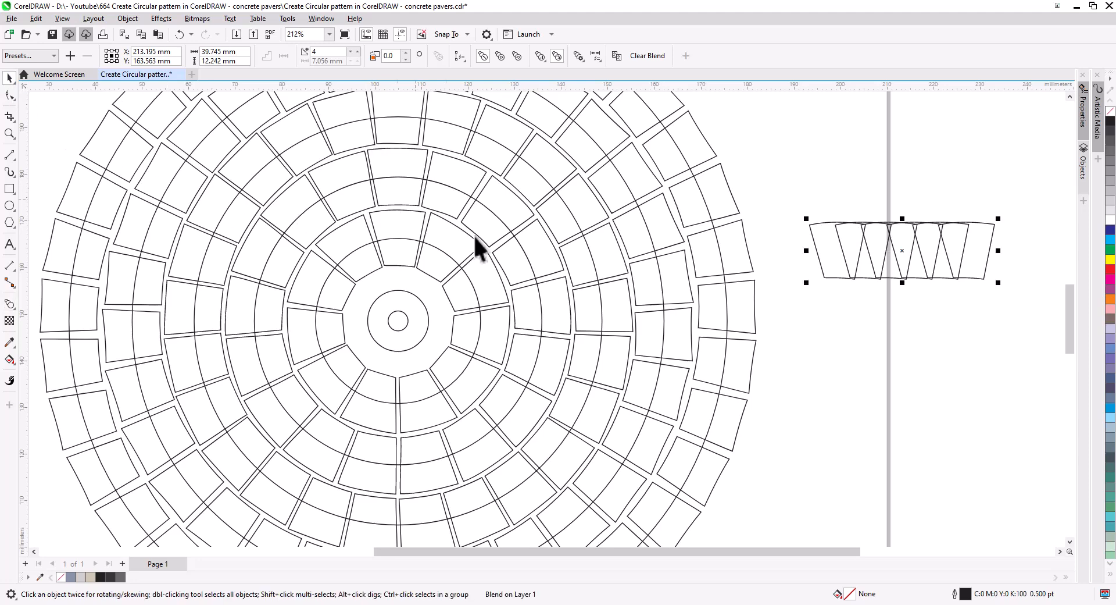
drag(998, 283, 983, 278)
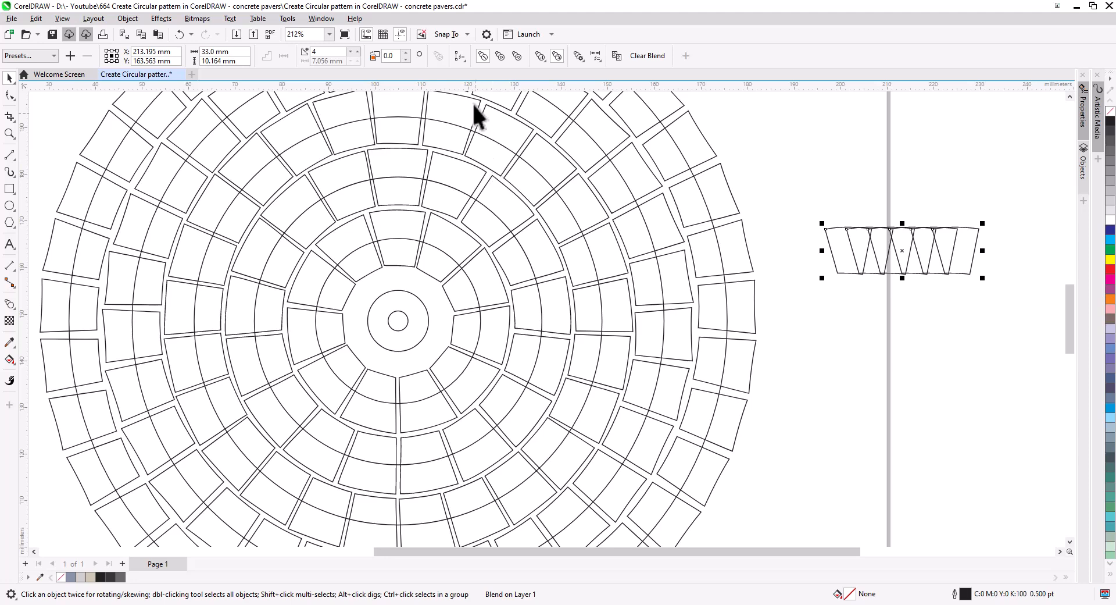
click(405, 285)
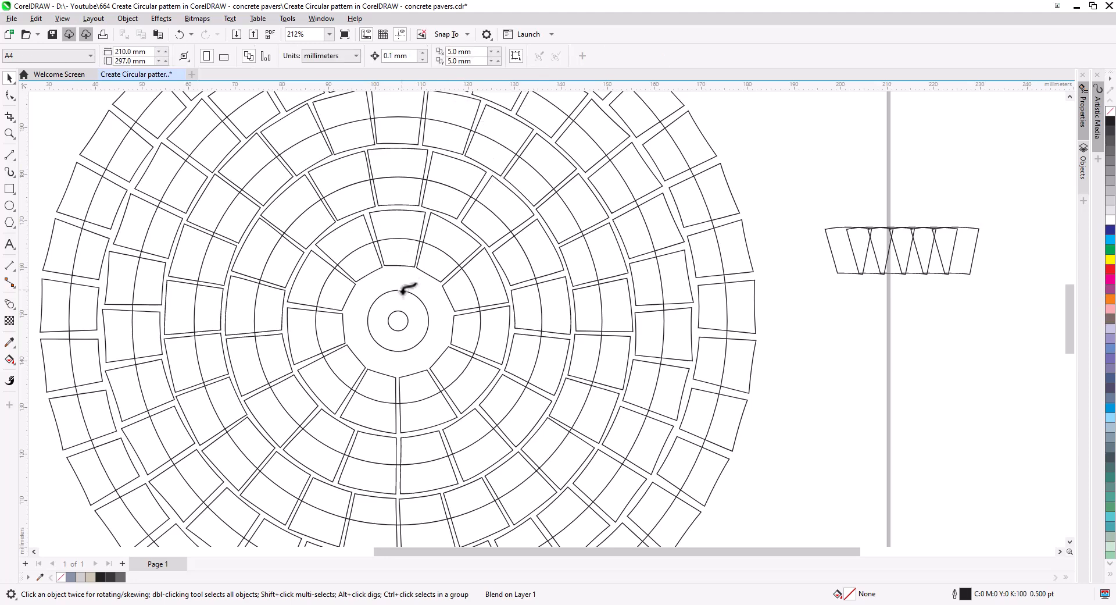
click(407, 291)
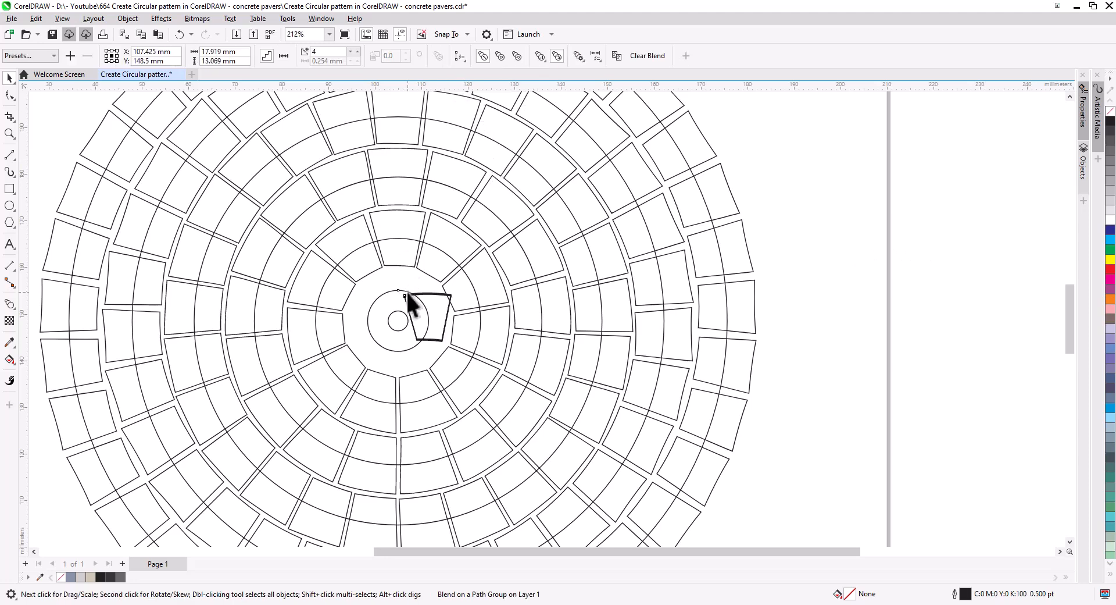
Spread the centre paver blend along the full circle and rotate all its pavers to follow the path.
click(579, 55)
click(621, 122)
click(579, 56)
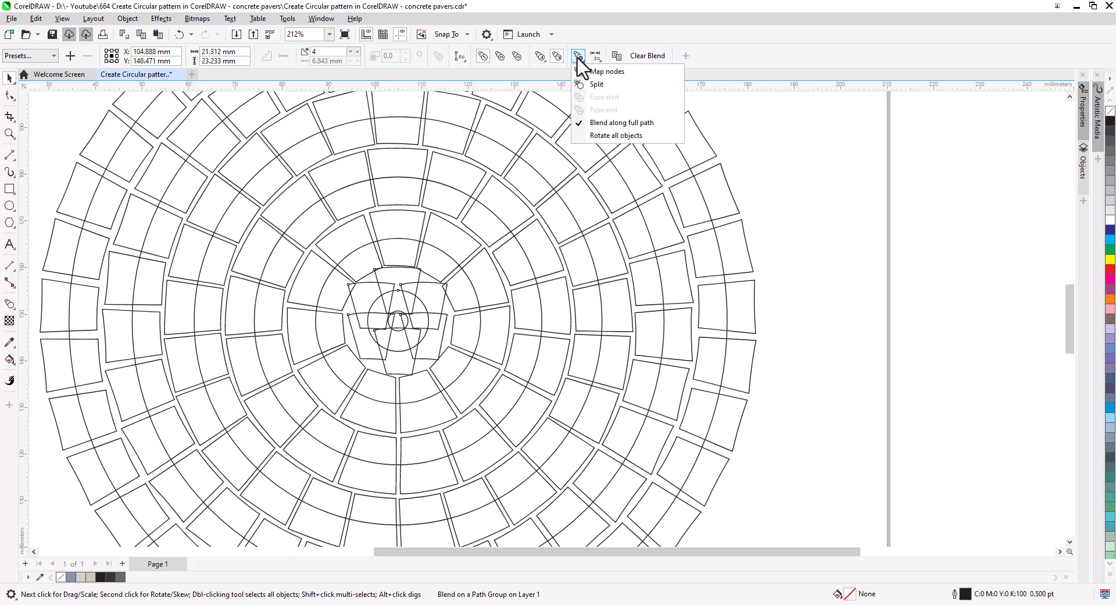
click(607, 135)
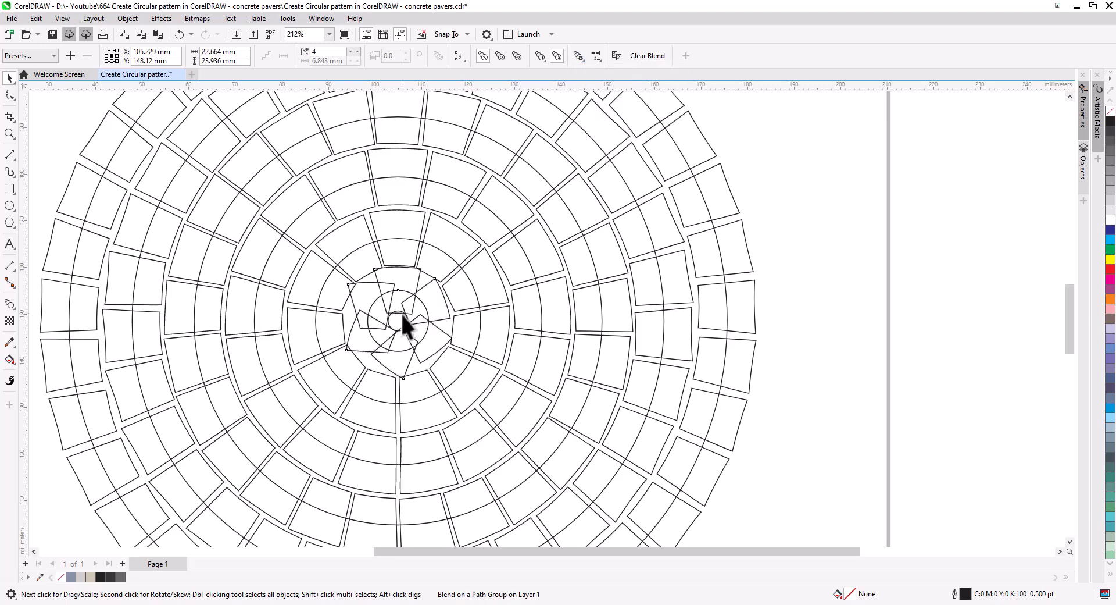
Reduce the centre paver blend to 3 steps.
scroll(401, 314, up, 3)
drag(437, 323, 467, 294)
scroll(472, 274, up, 1)
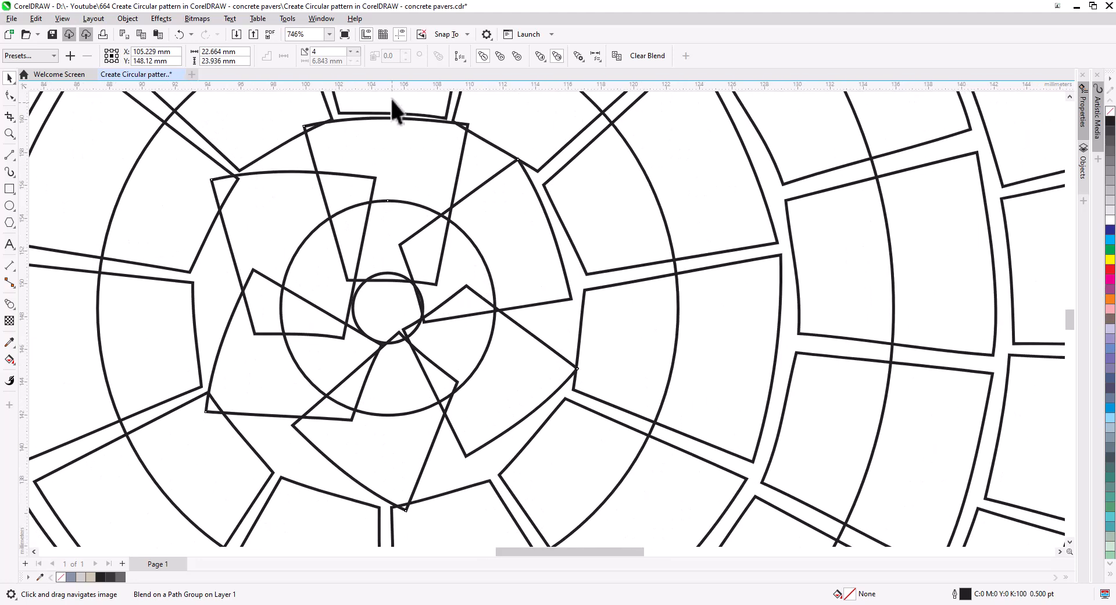
click(358, 53)
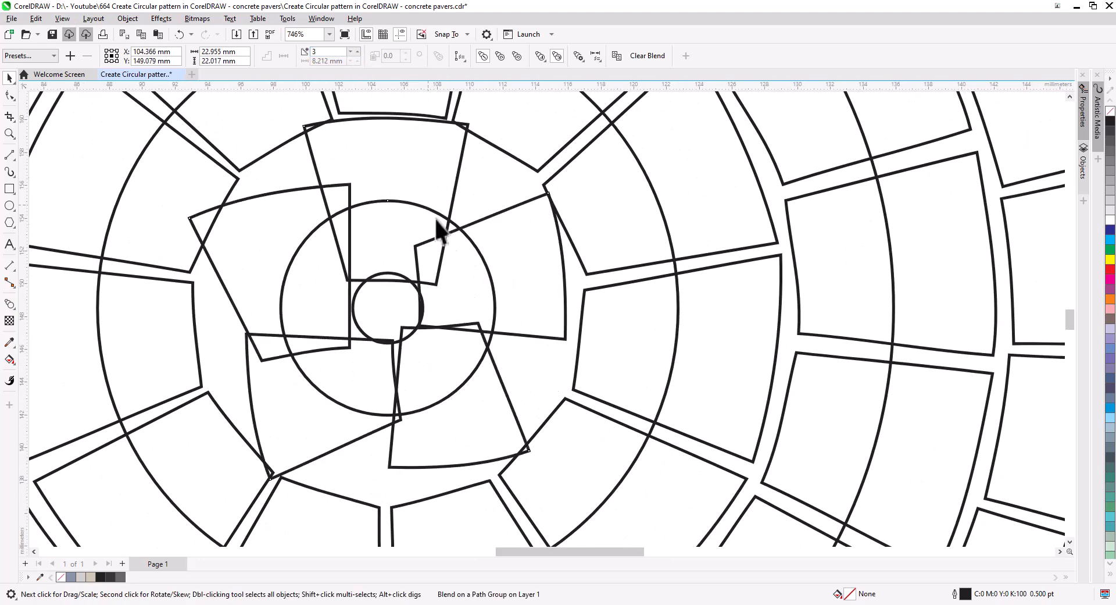
Rotate the left control paver of the centre ring's blend to about 76.4° so it faces the circle's centre.
click(216, 268)
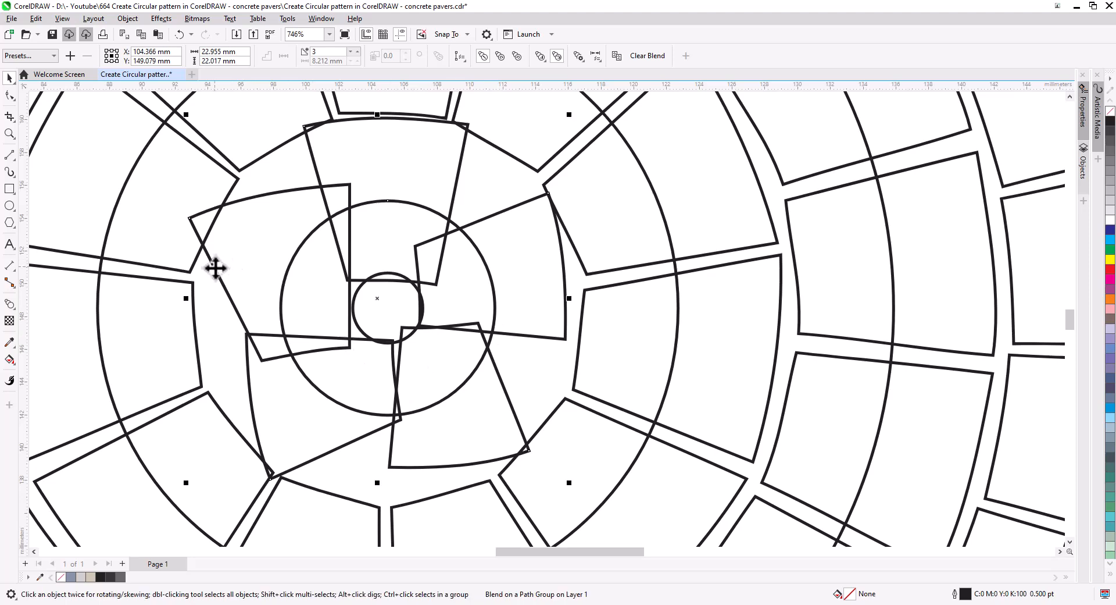
click(216, 268)
click(213, 291)
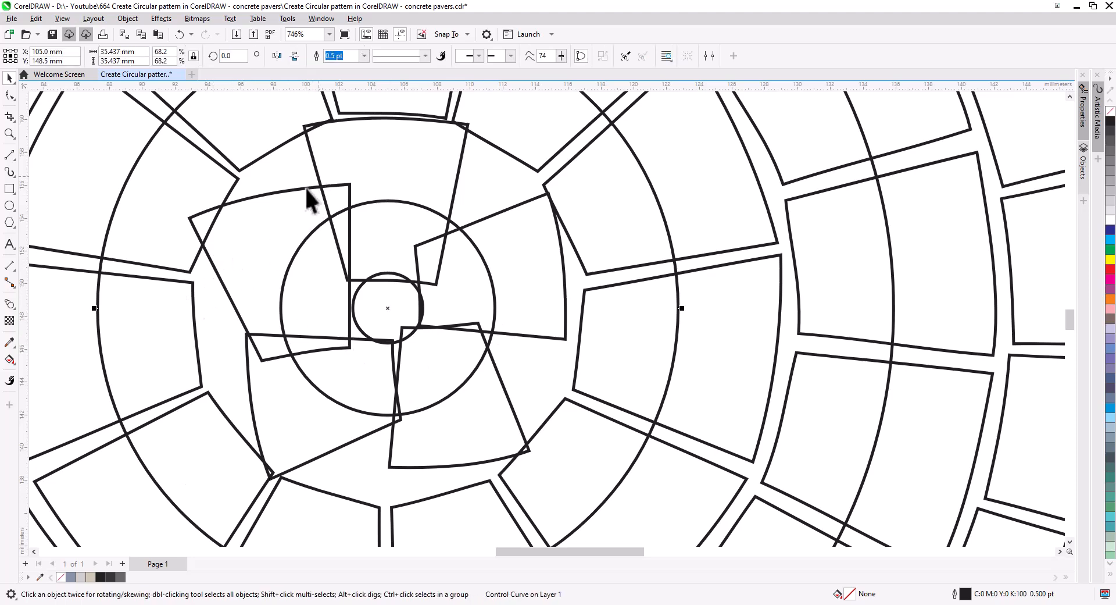
click(304, 189)
drag(186, 183, 222, 302)
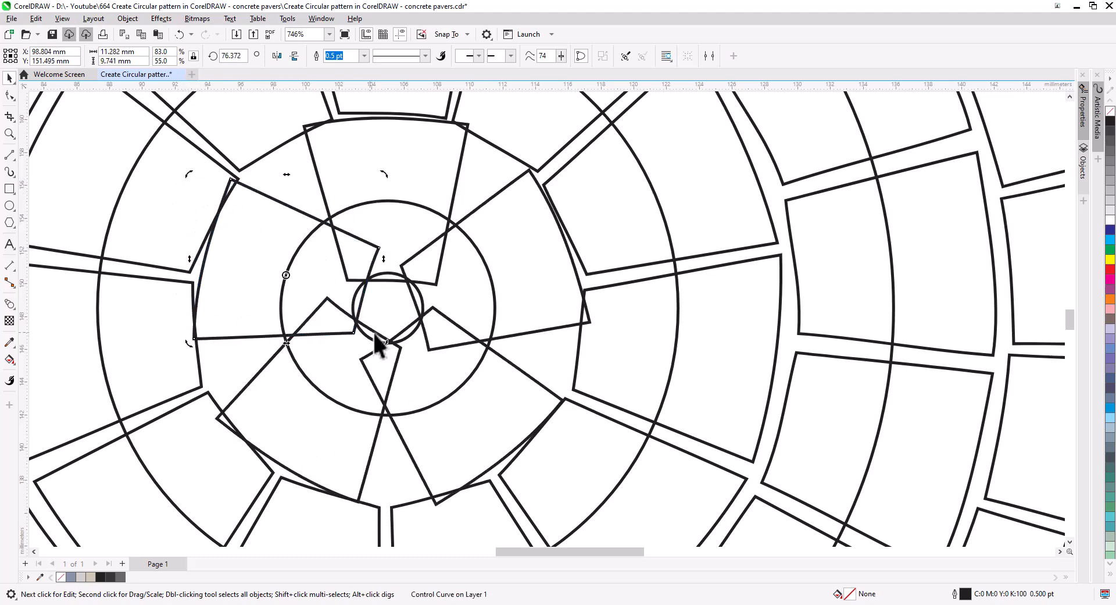
Reshape the centre ring's left control paver by moving its four corners, pulling the inner edge away from the small circle.
click(9, 95)
drag(231, 179, 243, 181)
drag(194, 338, 210, 359)
drag(379, 247, 362, 255)
drag(354, 333, 350, 324)
Convert the edges of the centre ring's left and top control pavers to straight lines.
click(223, 238)
click(161, 56)
click(307, 127)
drag(291, 104, 485, 303)
click(160, 56)
click(243, 182)
drag(192, 154, 392, 366)
click(161, 56)
Move the top control paver's four corners and the left one's inner and upper corners to widen both into wedges around the small circle.
click(307, 127)
click(306, 125)
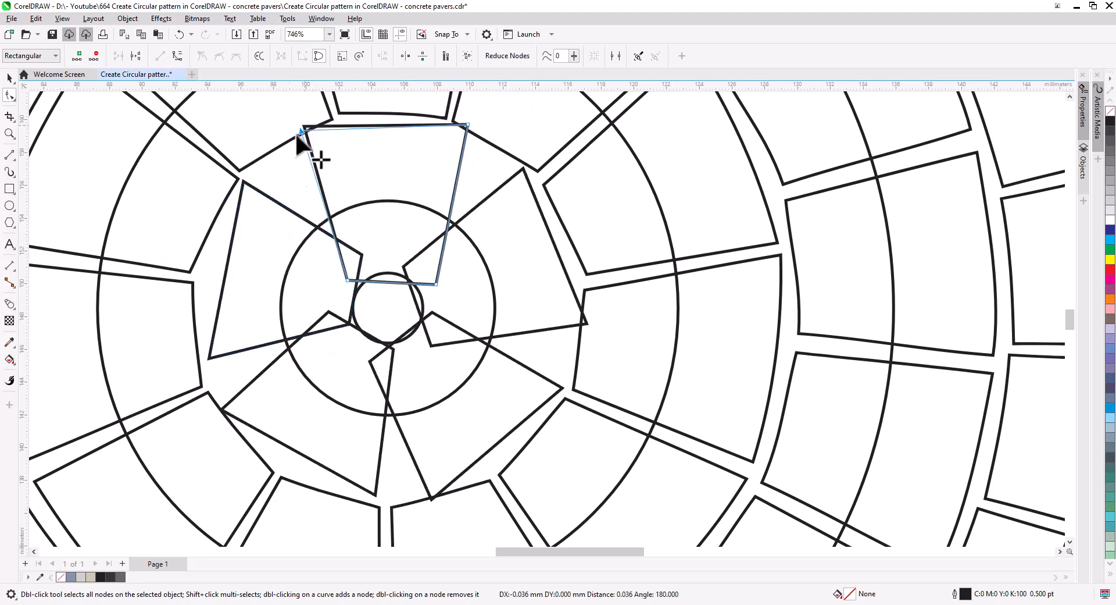
drag(305, 125, 280, 157)
drag(468, 125, 466, 139)
drag(436, 284, 420, 264)
drag(348, 281, 359, 269)
click(362, 256)
drag(348, 324, 344, 319)
drag(244, 182, 257, 171)
Fine-tune the corners of both control pavers until the gaps between the five centre pavers are narrow and even.
click(463, 149)
drag(467, 141, 478, 145)
drag(420, 264, 357, 273)
click(357, 273)
click(410, 267)
drag(414, 267, 414, 267)
click(244, 347)
drag(257, 172, 262, 164)
click(415, 260)
drag(411, 267, 414, 268)
drag(479, 144, 483, 149)
drag(280, 157, 279, 161)
drag(493, 157, 491, 157)
drag(262, 163, 266, 167)
drag(214, 385, 216, 383)
click(336, 158)
Convert the control pavers' edges to curves and bow the outer edges of the top and left pavers outward.
double_click(9, 95)
click(181, 57)
drag(382, 155, 383, 134)
click(253, 237)
drag(241, 256, 220, 254)
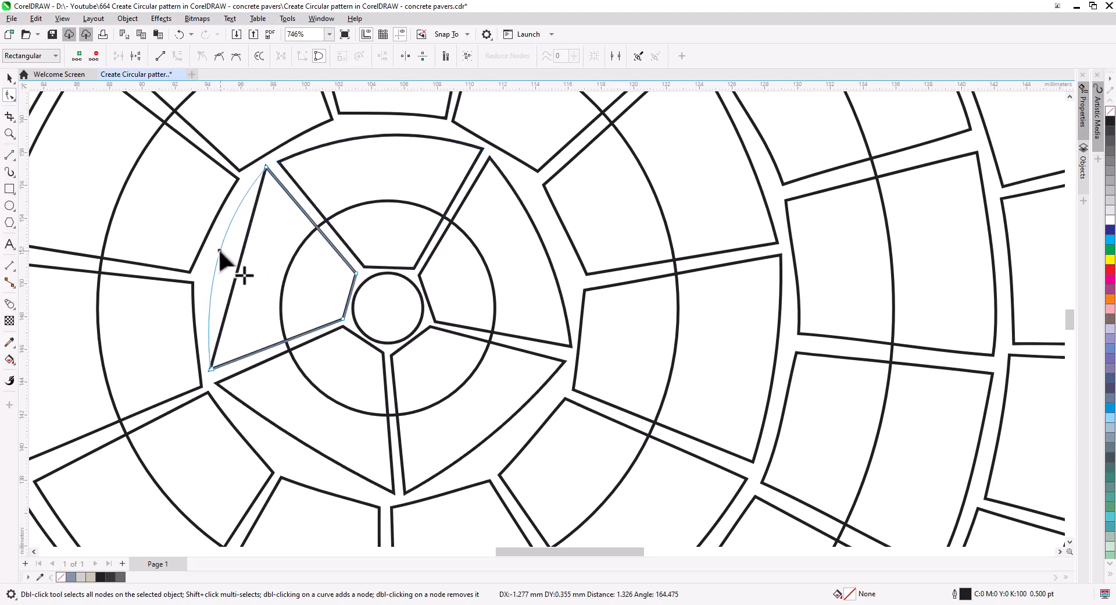
Bend the inner edges of the top and left control pavers to follow the small centre circle.
click(389, 265)
click(351, 293)
drag(351, 295, 346, 296)
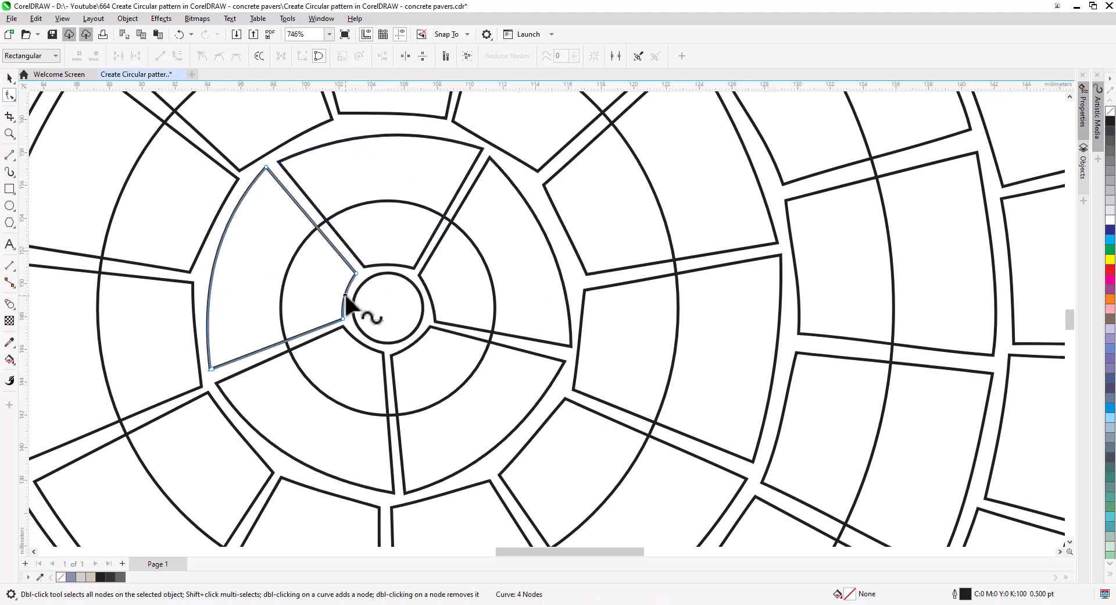
Refine the outer arcs of the top and left control pavers so the centre ring's outline is evenly round.
click(363, 137)
drag(363, 137, 360, 131)
scroll(311, 295, down, 1)
scroll(386, 380, down, 1)
scroll(290, 320, up, 3)
click(284, 299)
drag(286, 298, 280, 298)
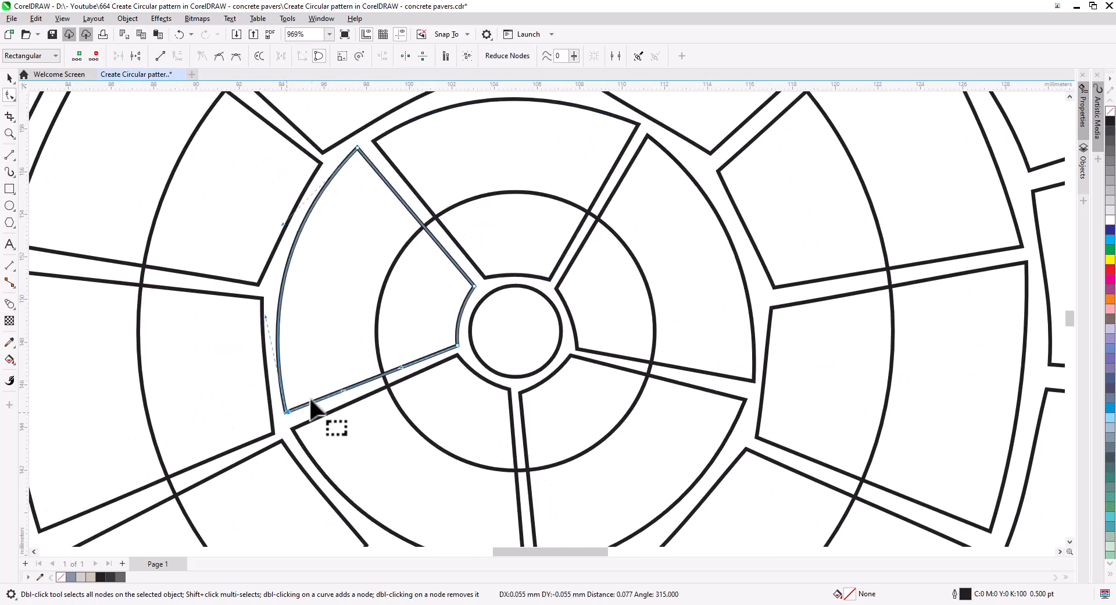
scroll(433, 324, down, 1)
scroll(429, 329, down, 4)
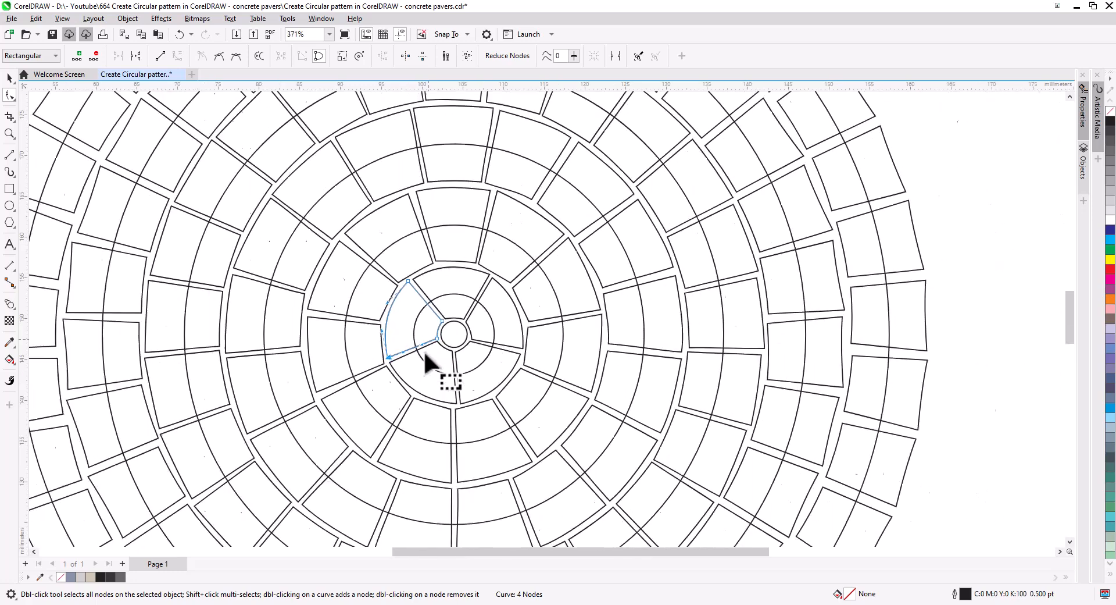
Break apart the outermost ring's blend and delete its guide circle.
click(9, 78)
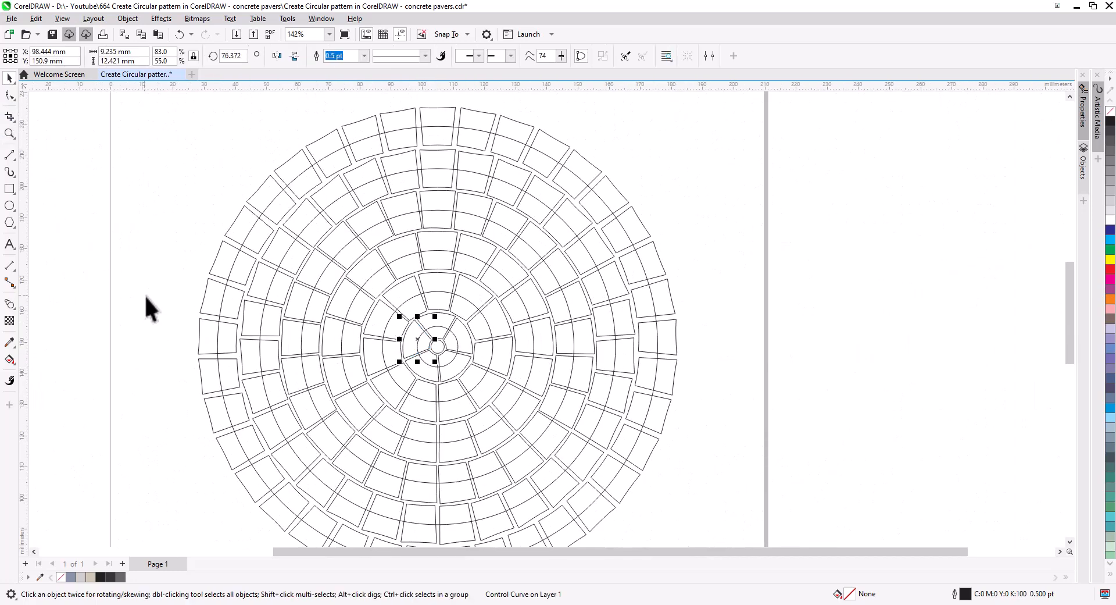
click(145, 295)
scroll(326, 302, down, 1)
drag(413, 368, 461, 395)
right_click(575, 251)
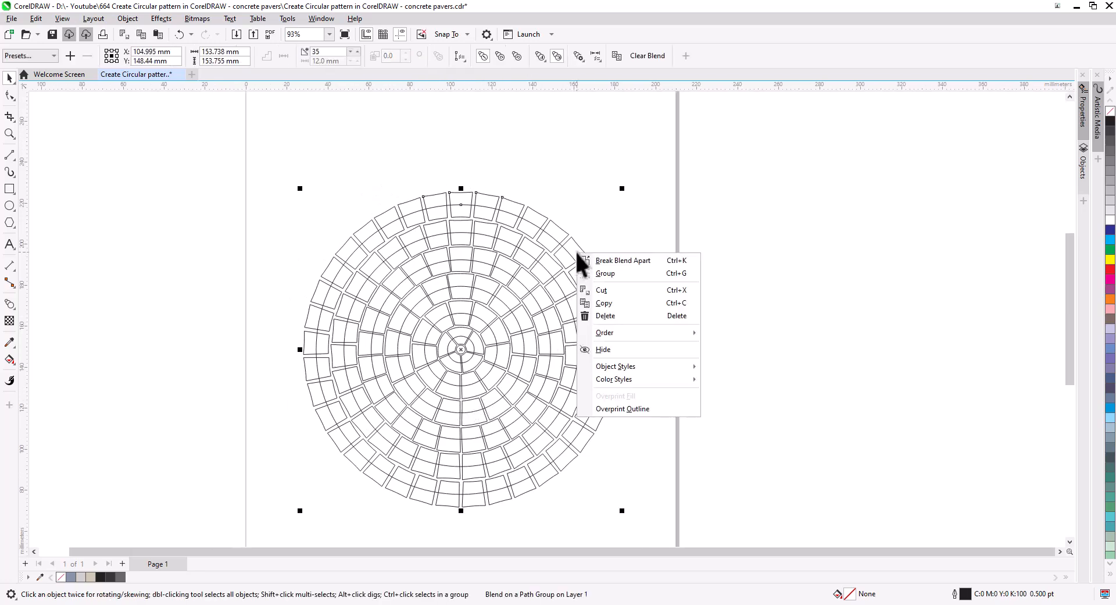
click(592, 249)
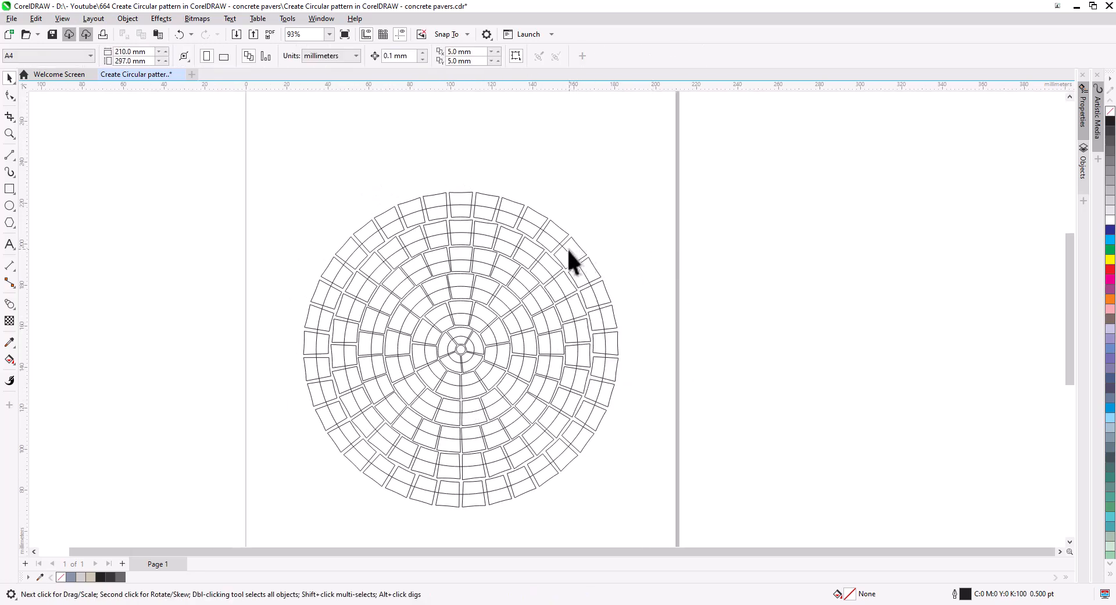
click(571, 262)
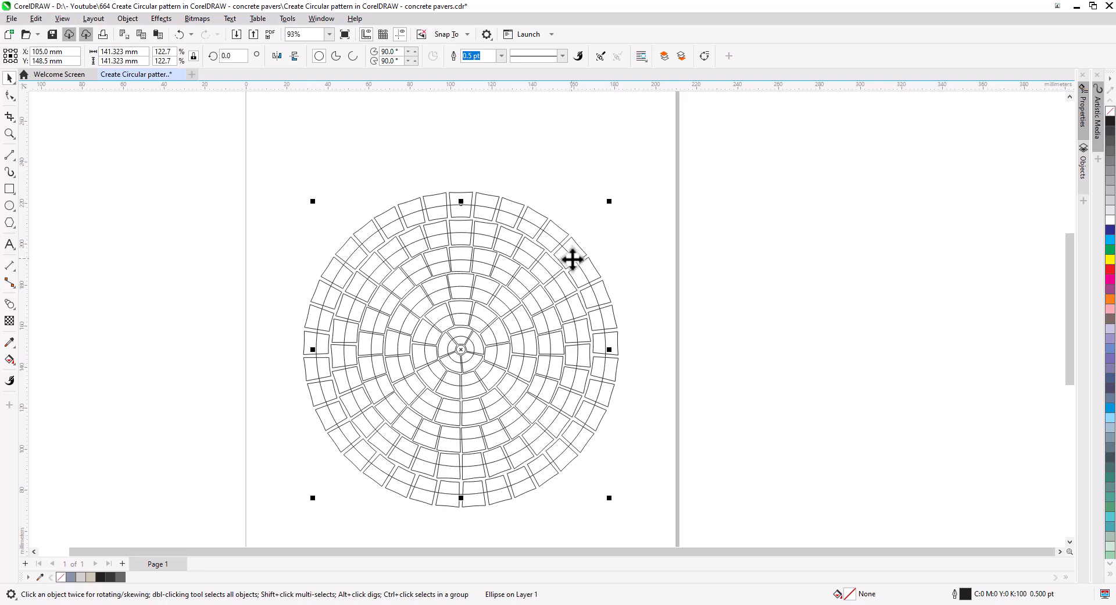
key(Delete)
Combine all ungrouped pavers of the outermost ring into one curve and fill it with blue-grey #8692A8.
click(582, 262)
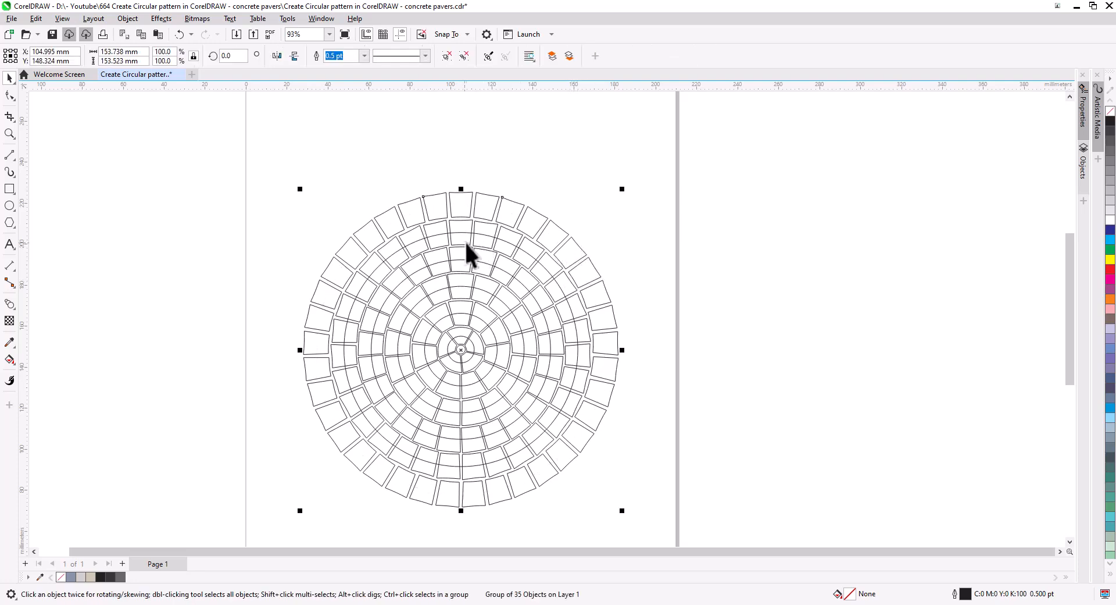
drag(431, 157, 505, 210)
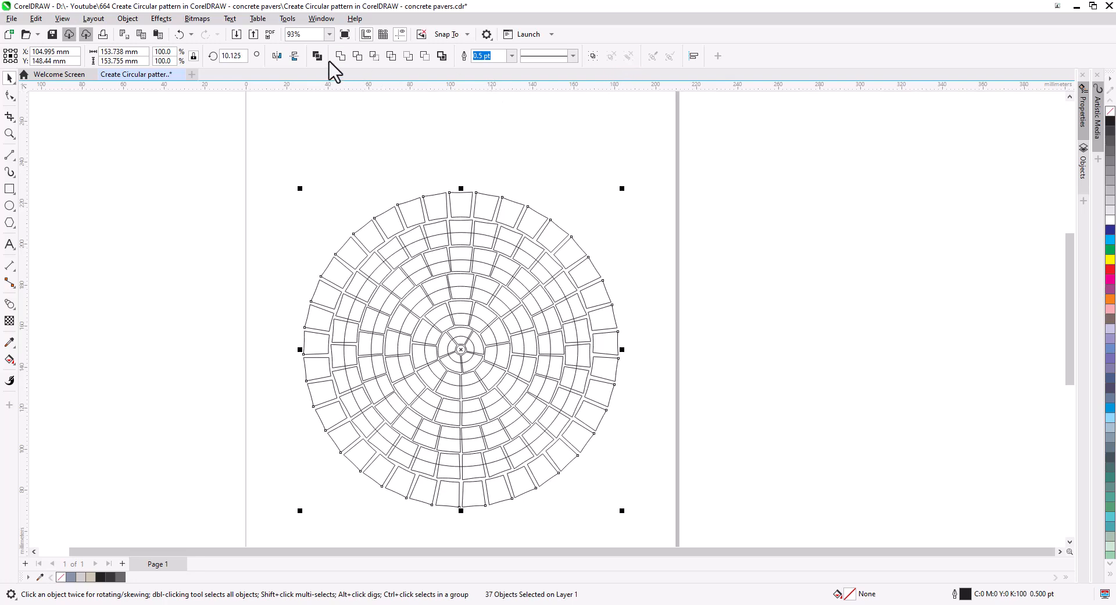
click(316, 55)
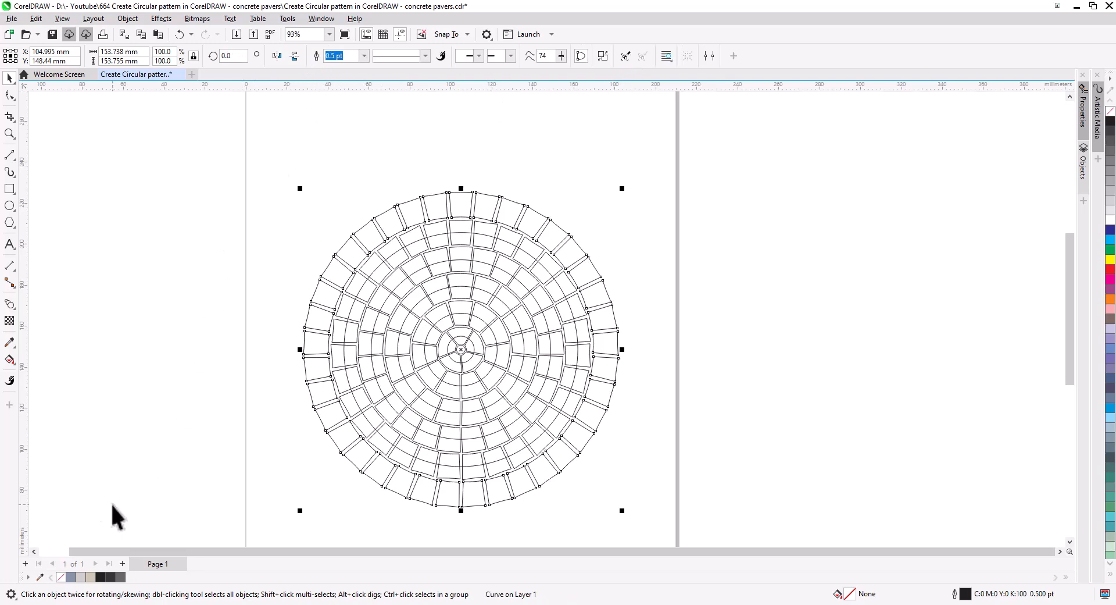
click(70, 577)
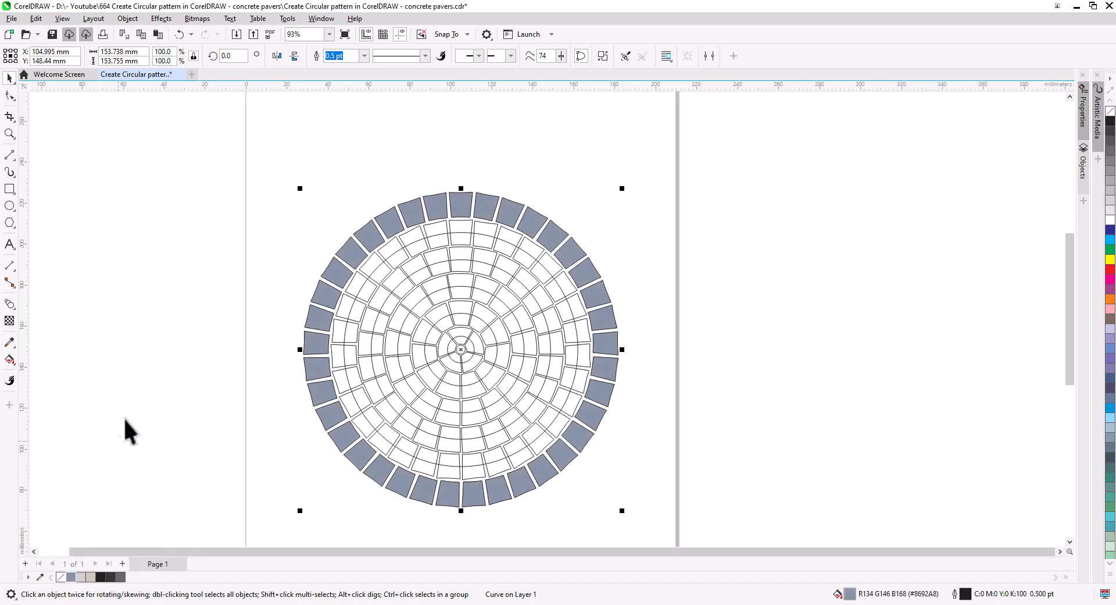
click(221, 425)
Break apart the second ring's blend from the outside and delete its guide circle.
right_click(355, 291)
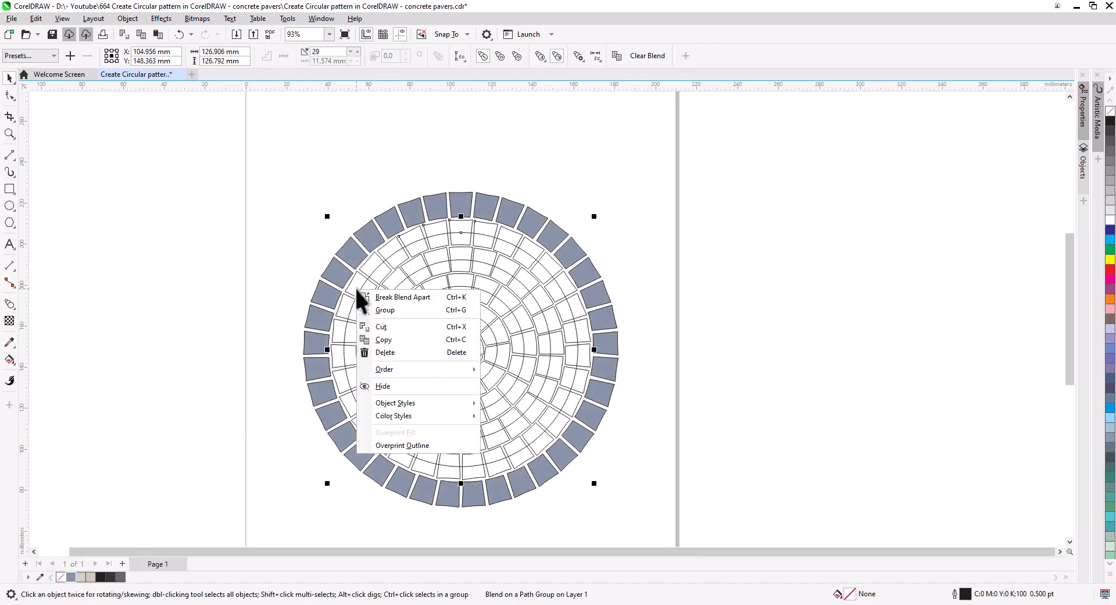
click(297, 294)
click(296, 294)
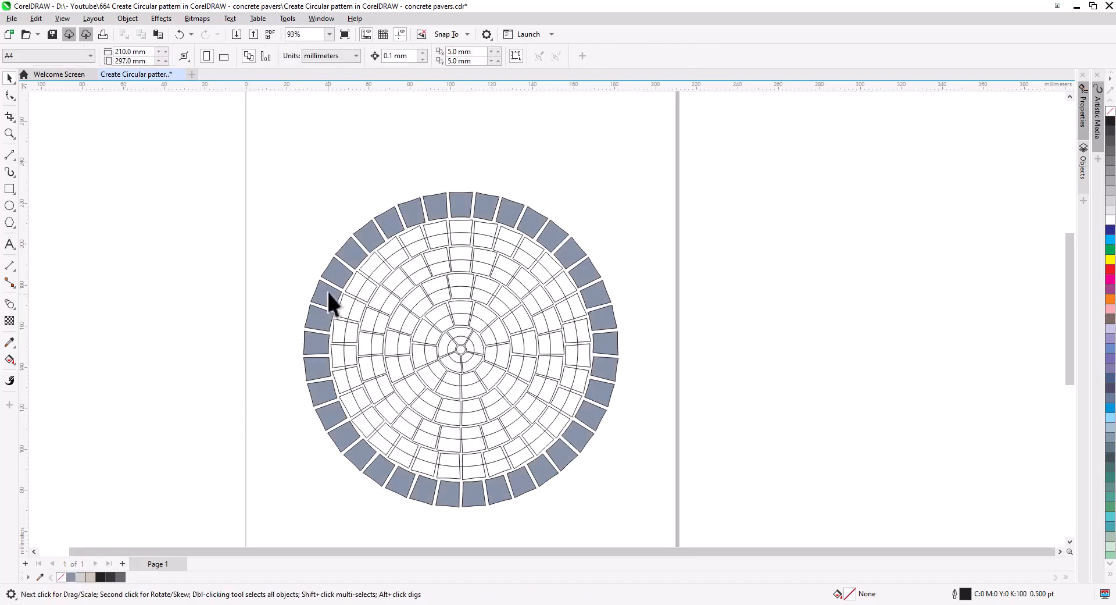
click(361, 284)
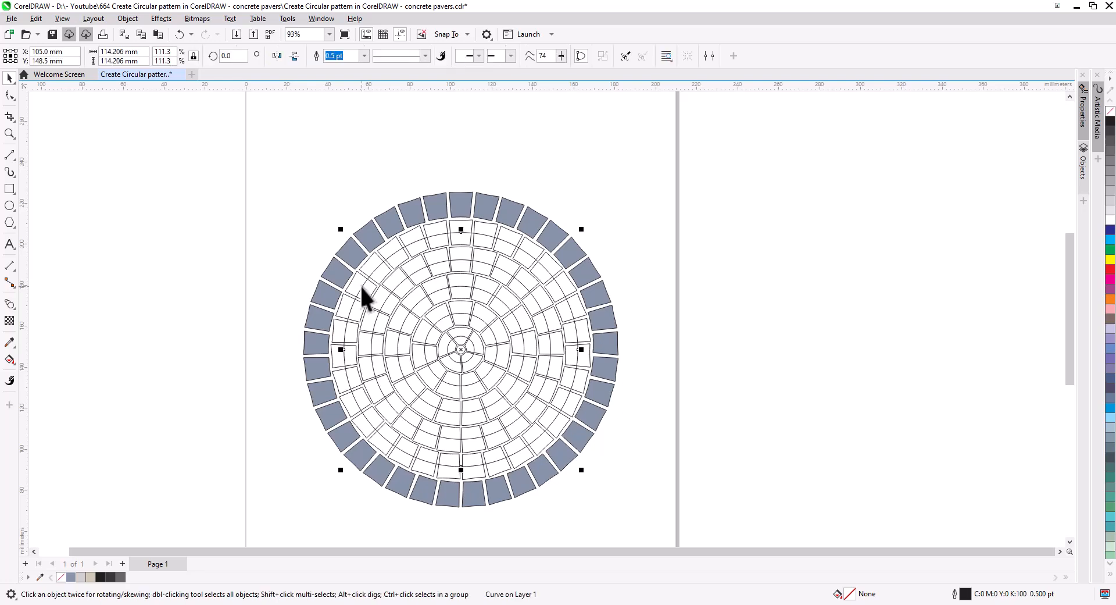
key(Escape)
Ungroup the second ring's pavers, combine them into one curve and fill it with beige #CFC7B2.
click(368, 273)
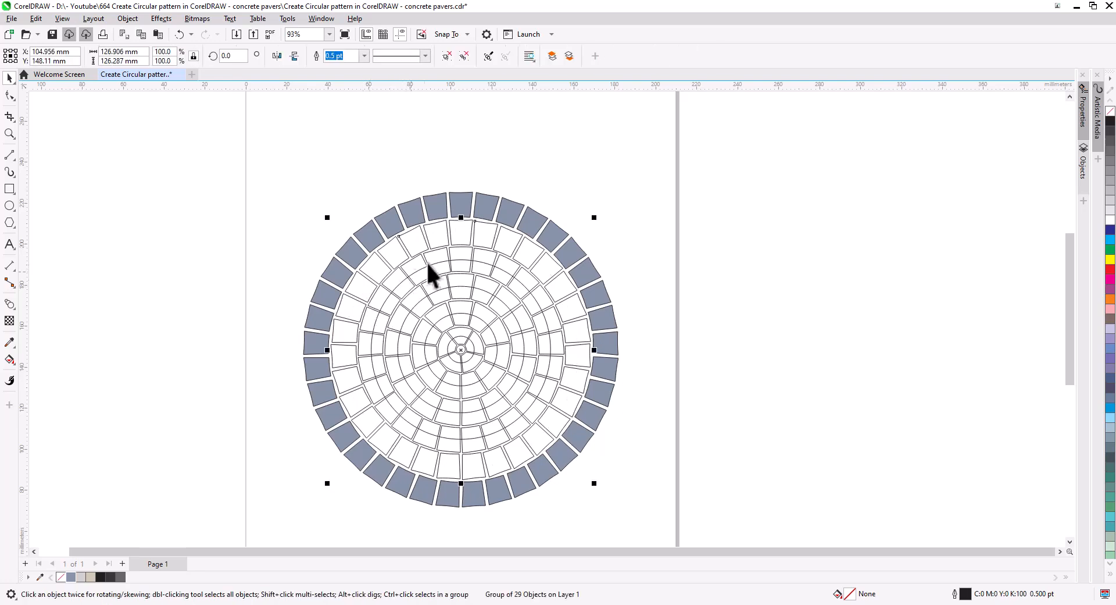
shift+click(463, 235)
shift+click(442, 236)
click(612, 58)
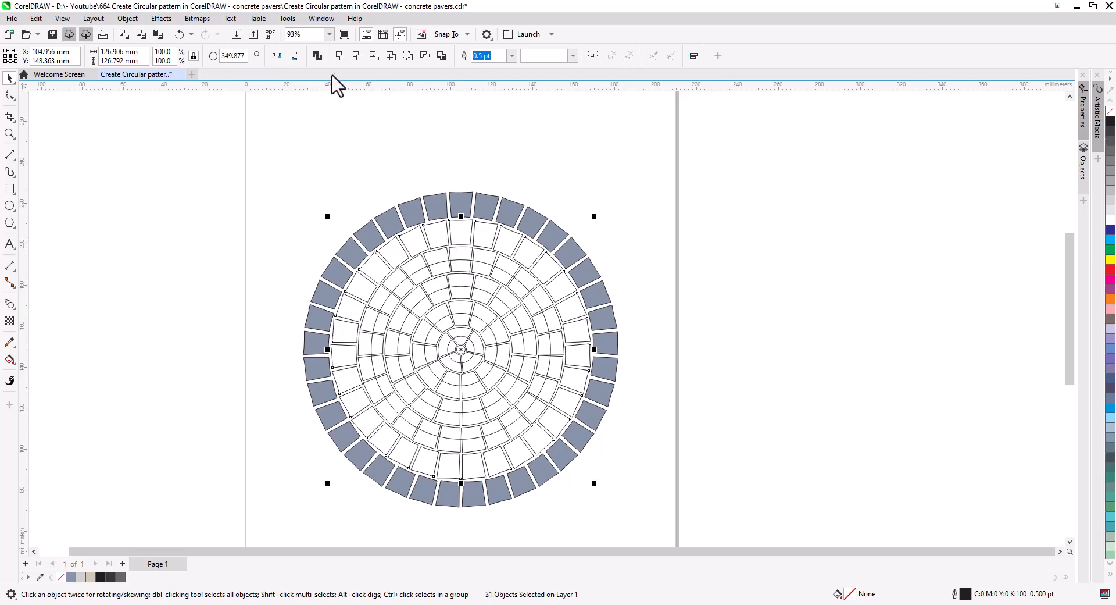
click(317, 56)
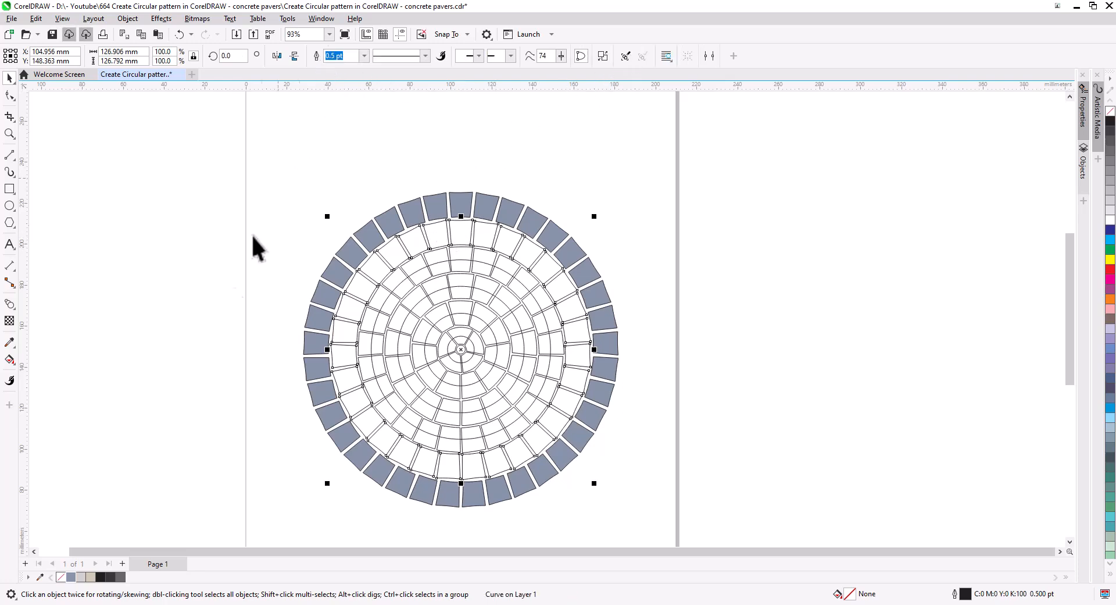
click(81, 577)
click(91, 577)
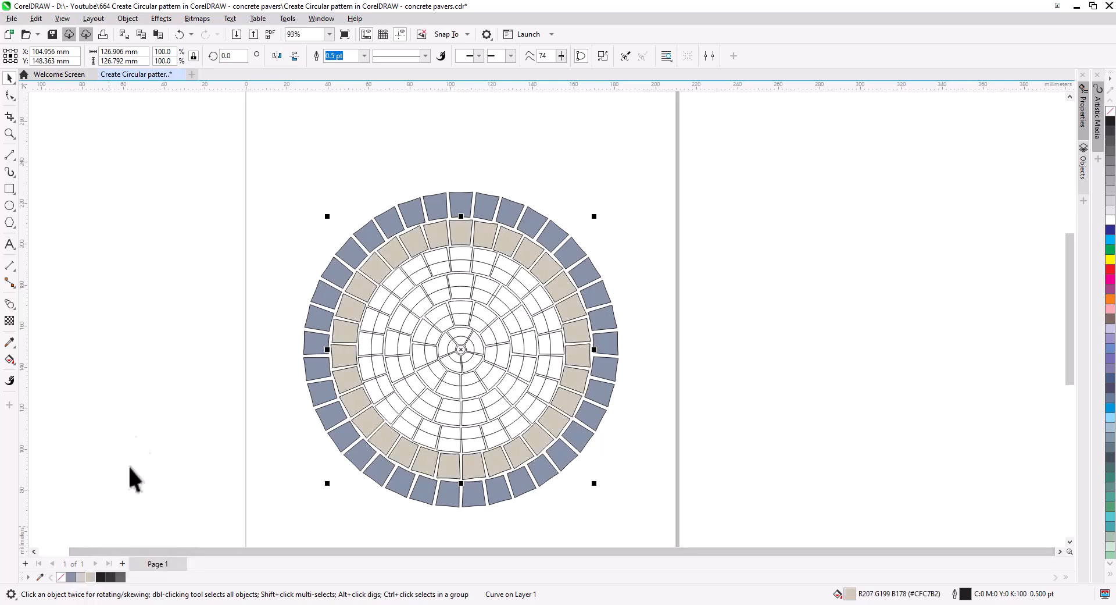
Break apart the third ring's blend from the outside and delete its guide circle.
click(374, 347)
scroll(375, 348, up, 3)
right_click(378, 312)
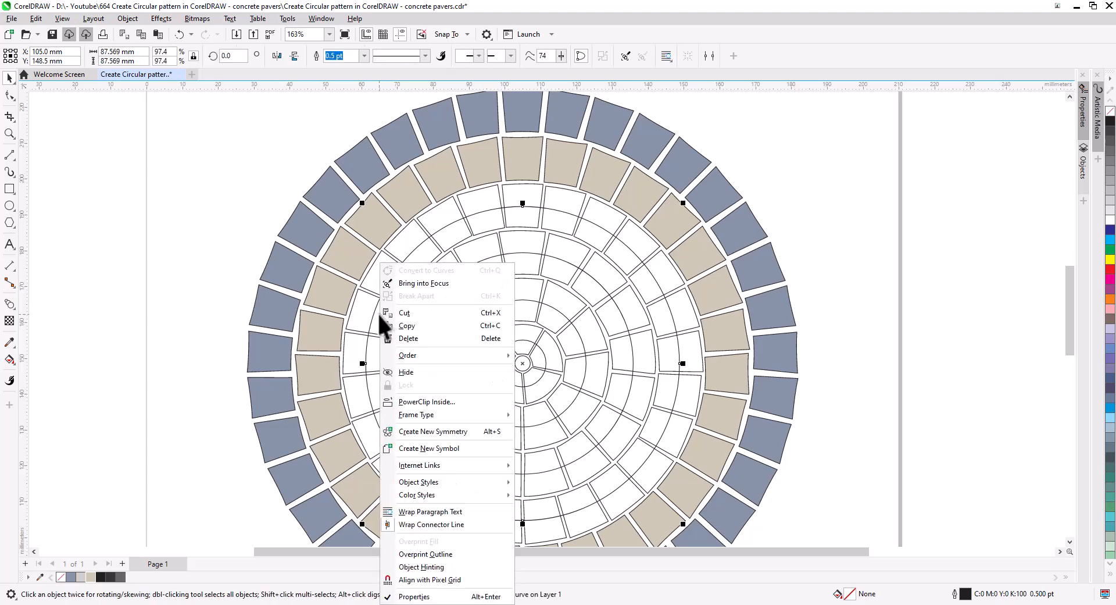
click(354, 316)
right_click(354, 318)
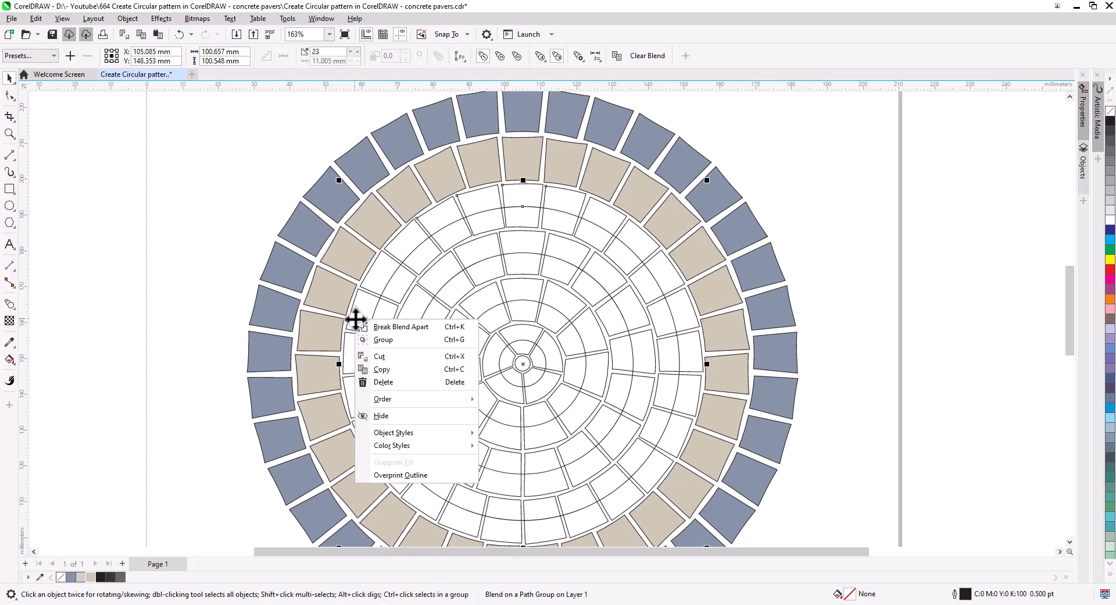
click(380, 326)
click(167, 276)
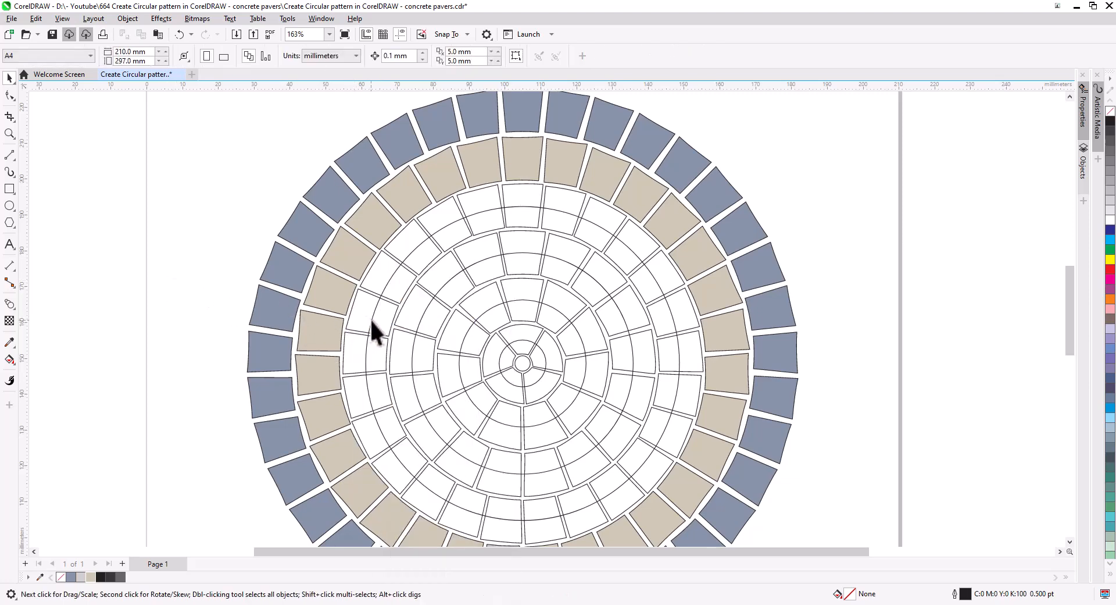
click(371, 319)
key(Delete)
Ungroup the third ring's pavers, combine them into one curve and fill it with the same beige as the second ring.
click(399, 313)
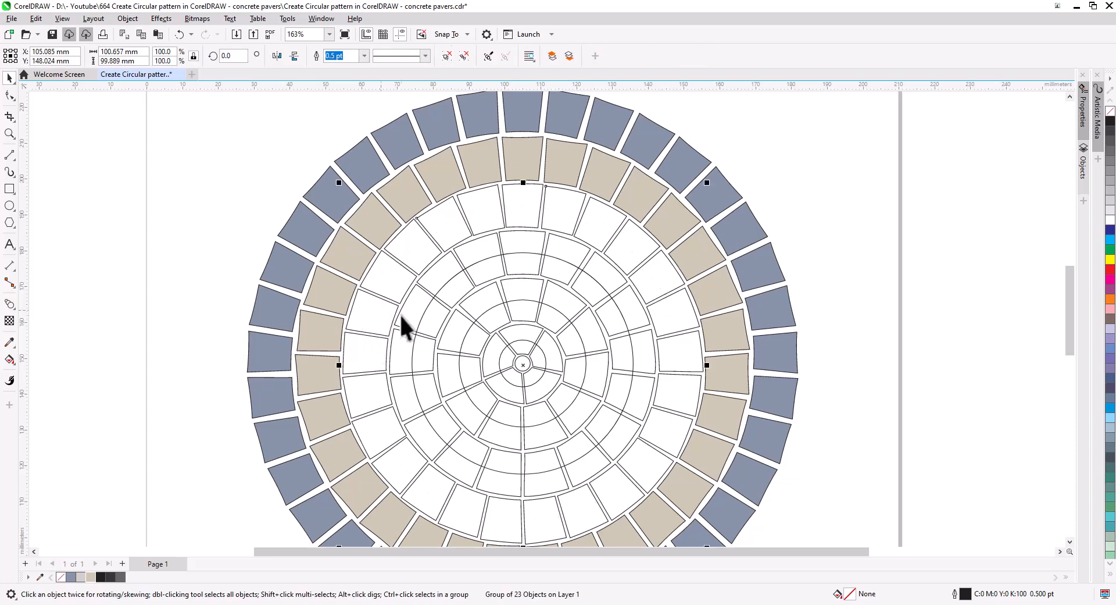
shift+click(477, 216)
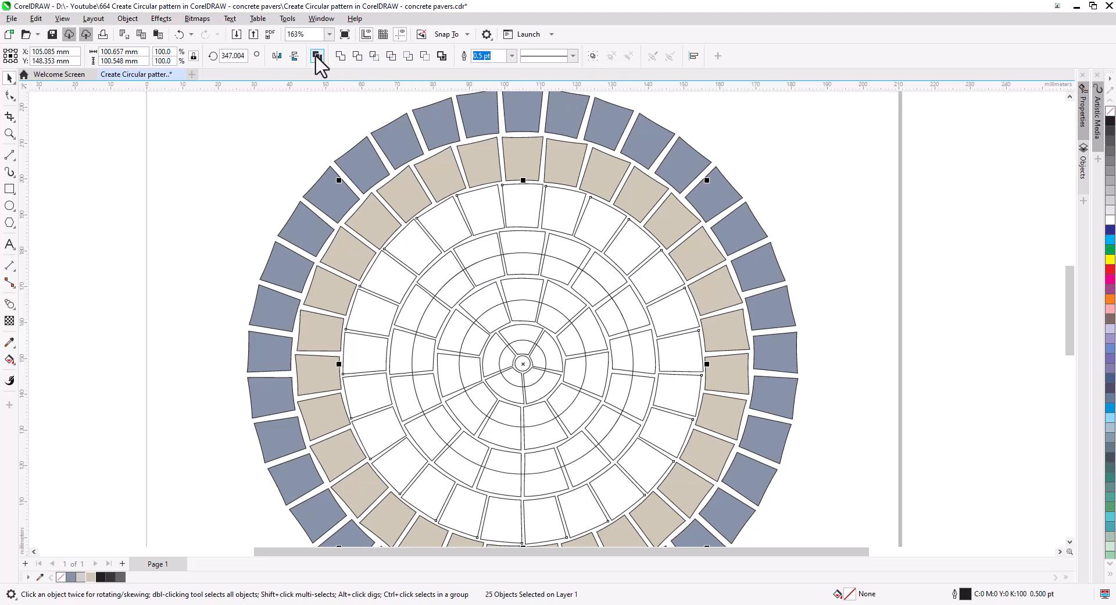
click(317, 56)
drag(308, 319, 241, 228)
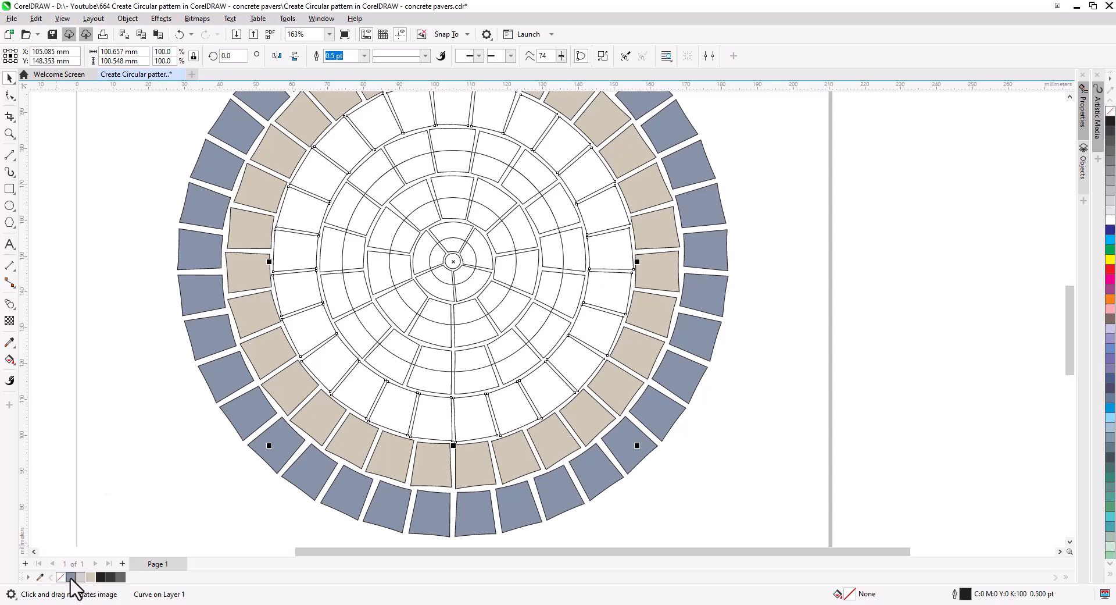
click(71, 576)
click(90, 577)
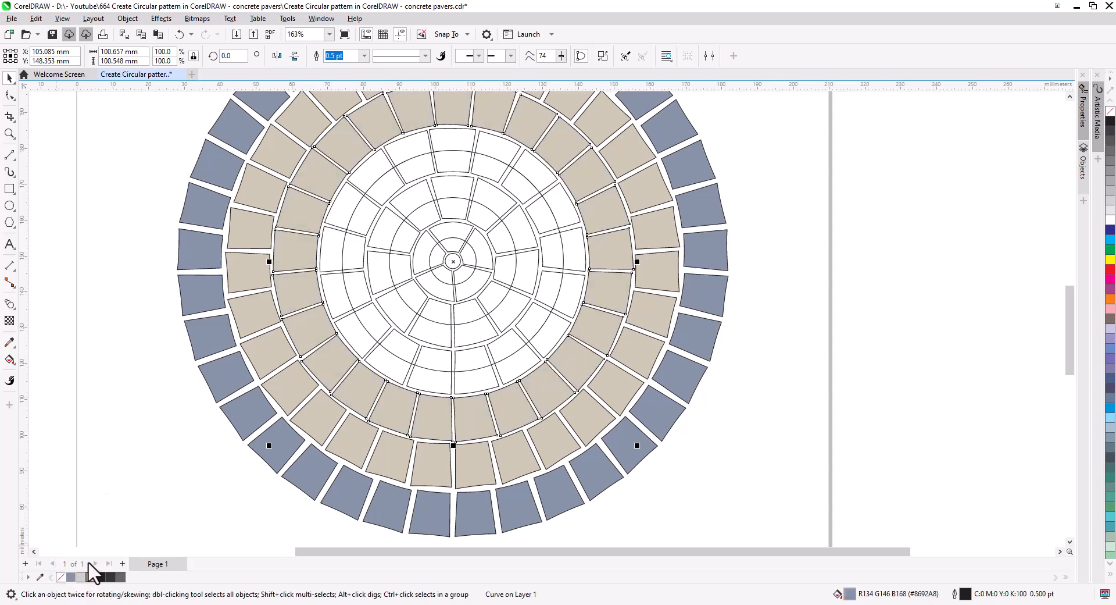
click(114, 438)
Break apart the fourth ring's blend from the outside and delete its guide circle.
drag(287, 429, 214, 502)
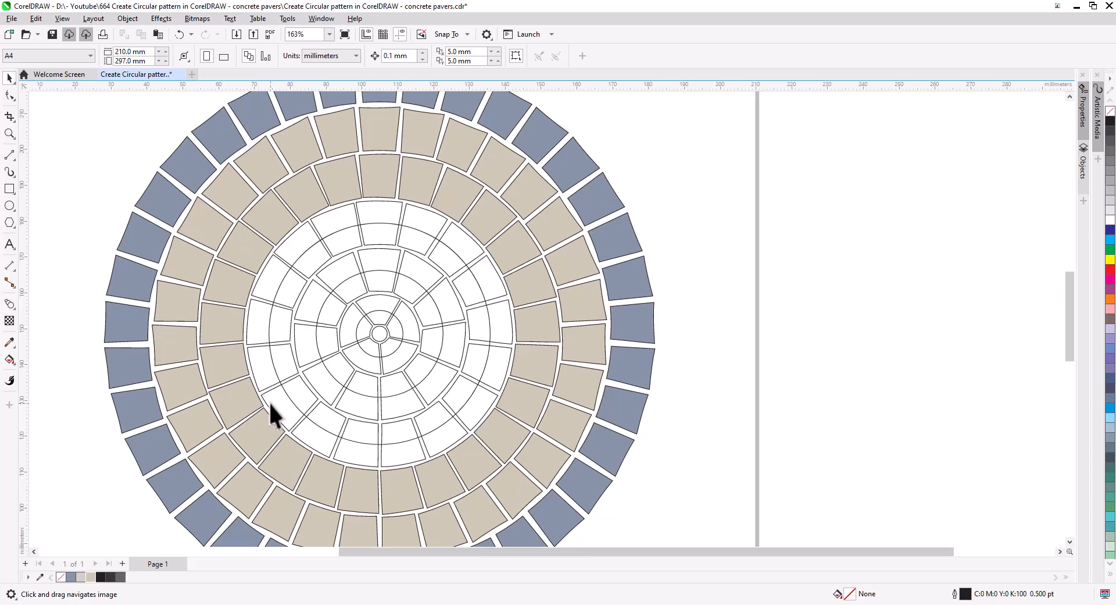
right_click(272, 403)
click(299, 410)
click(721, 412)
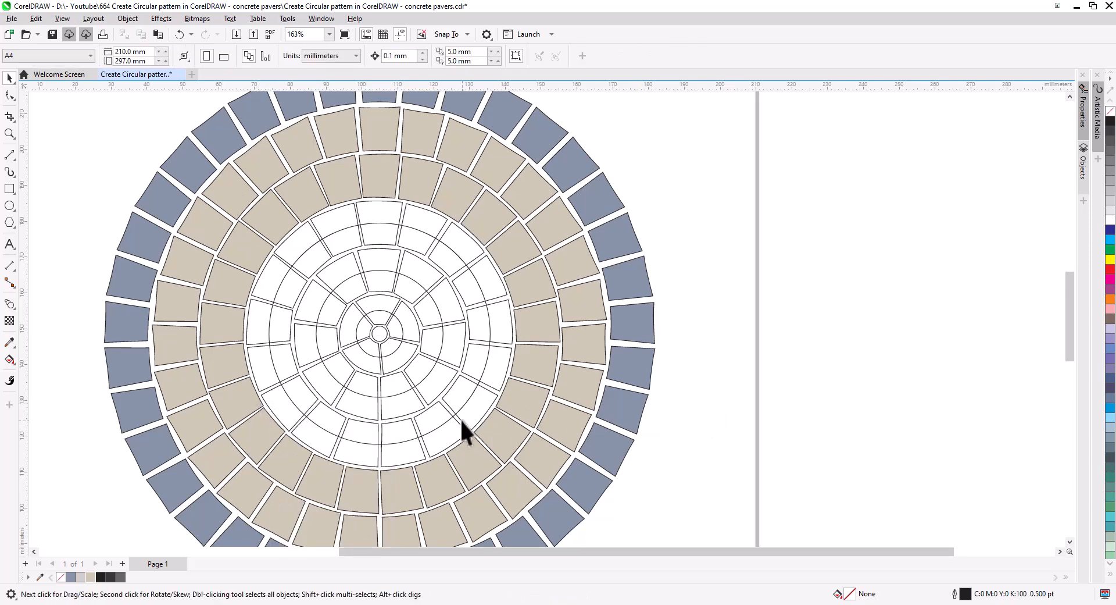
click(454, 416)
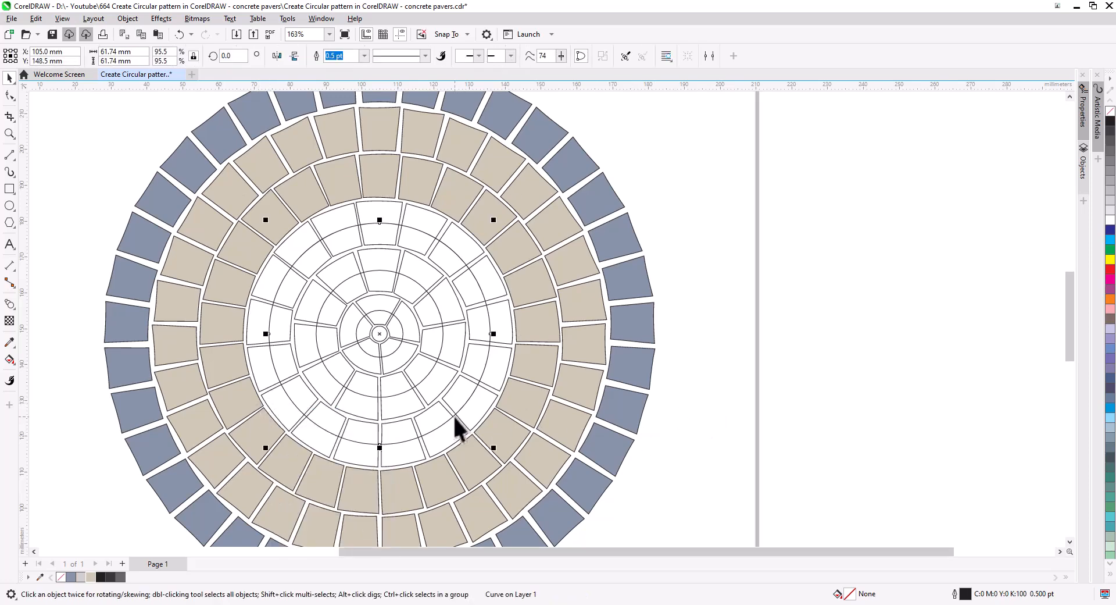
Ungroup the fourth ring's pavers, combine them into one curve and fill it with blue-grey #8692A8.
click(445, 428)
click(461, 368)
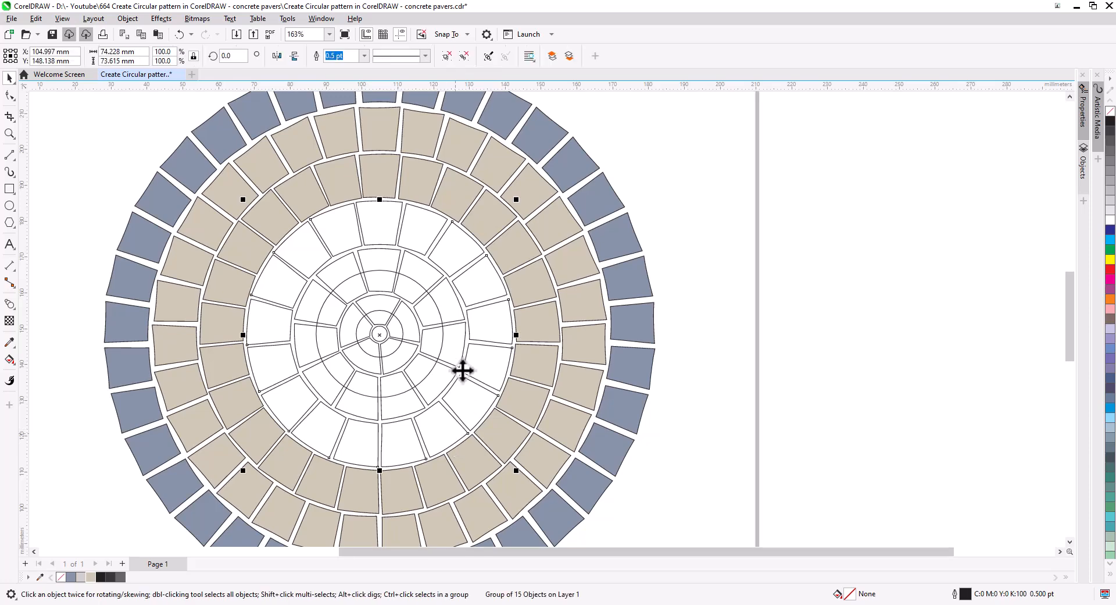
shift+click(388, 231)
shift+click(415, 235)
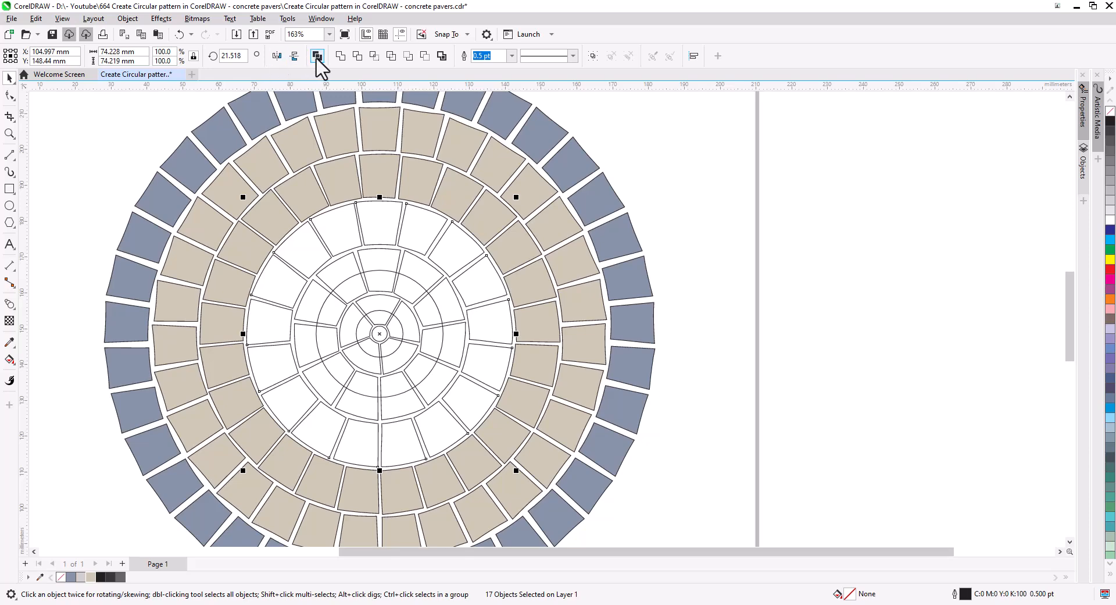
click(317, 55)
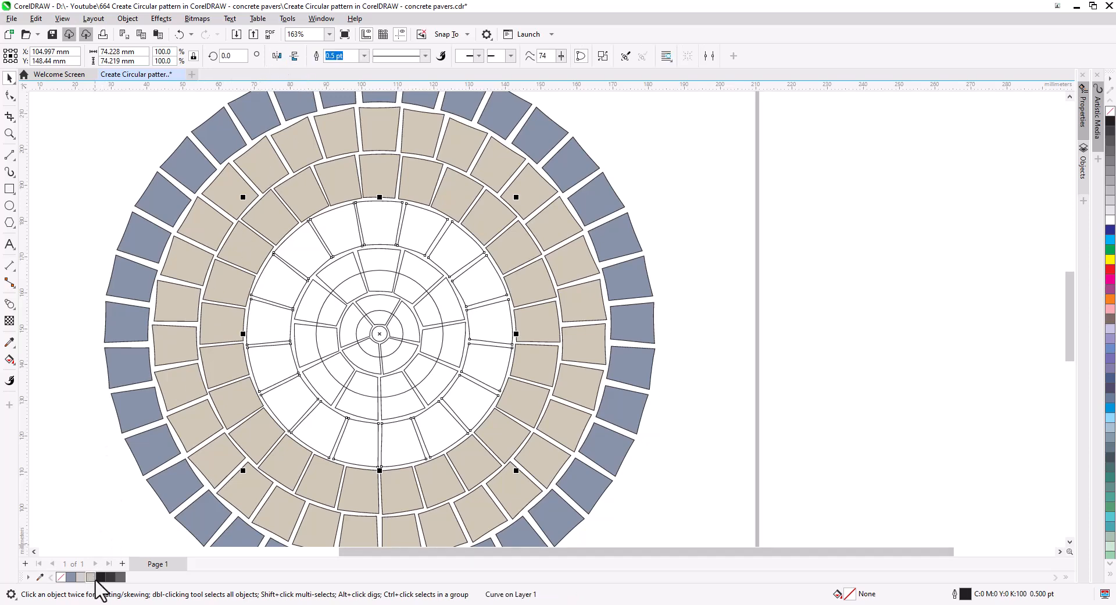
click(69, 577)
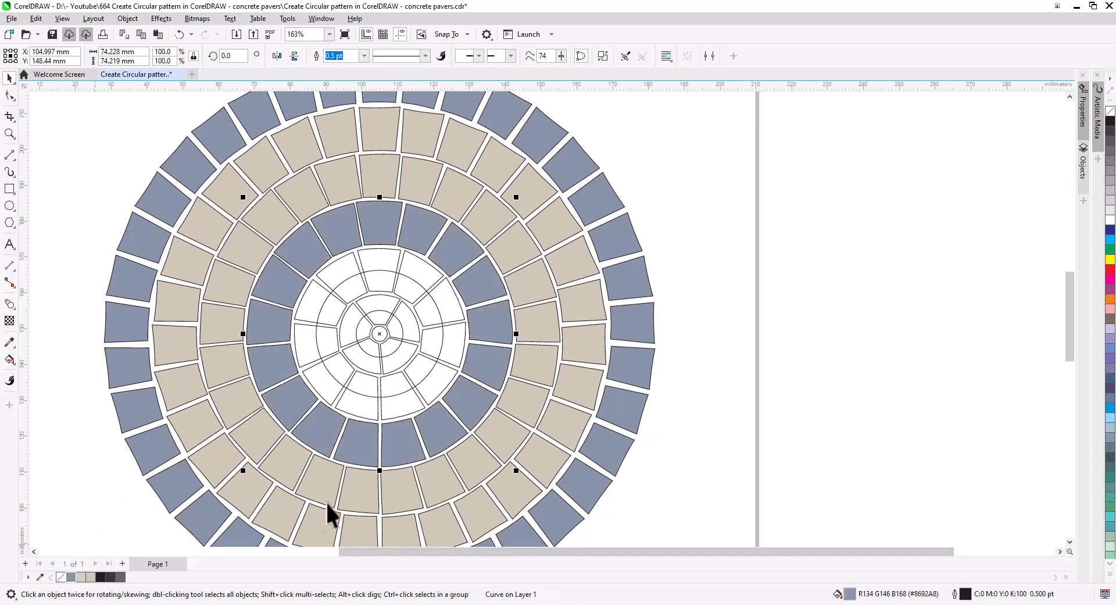
click(681, 316)
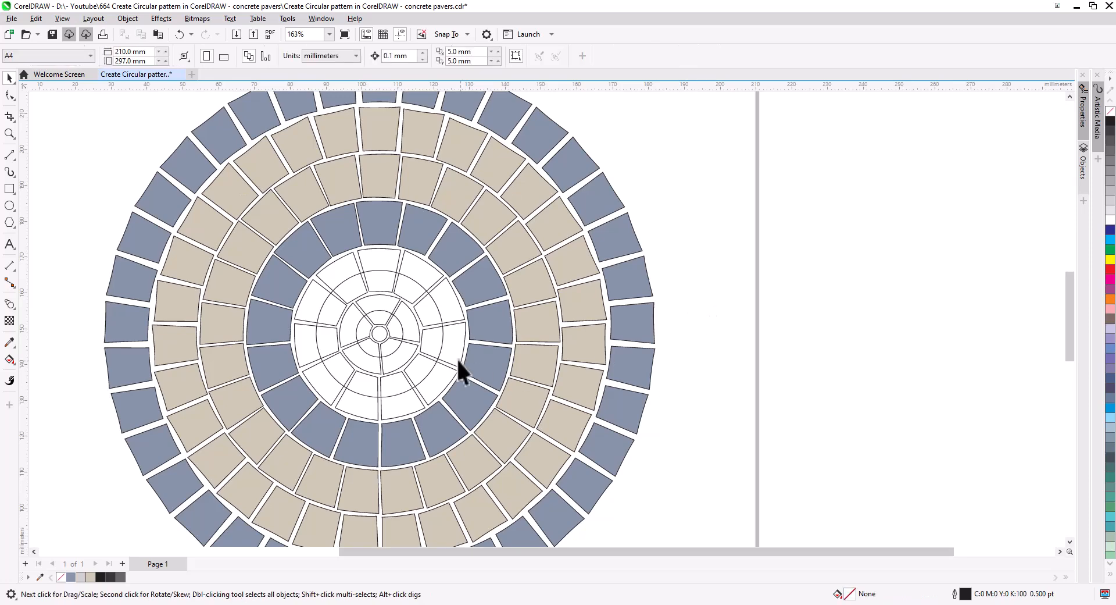
Break apart the fifth ring's blend from the outside and delete its guide circle.
click(454, 320)
right_click(454, 320)
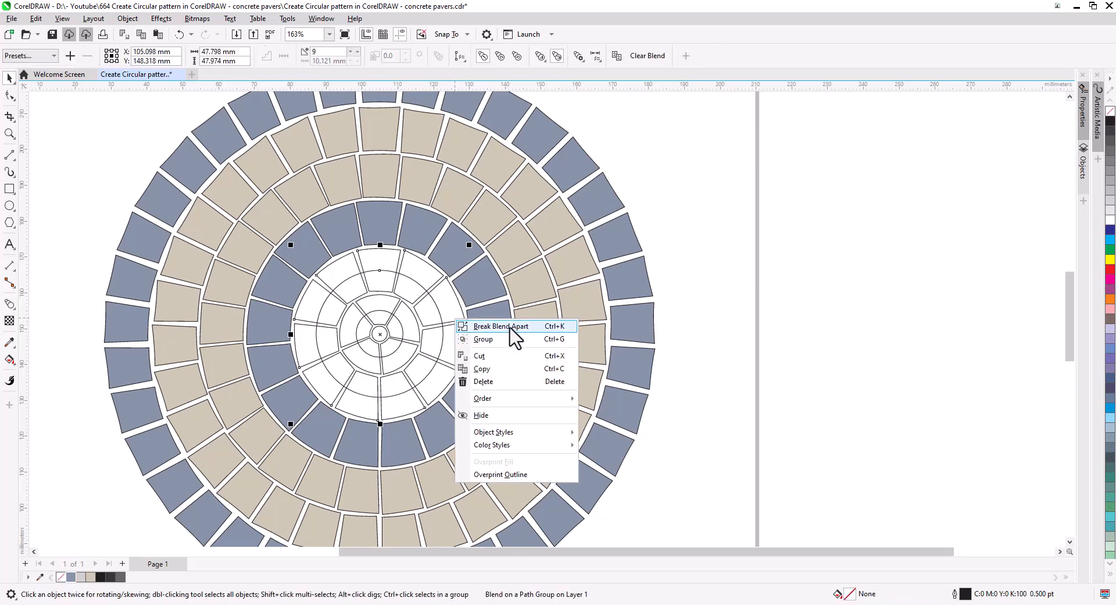
click(494, 325)
click(684, 391)
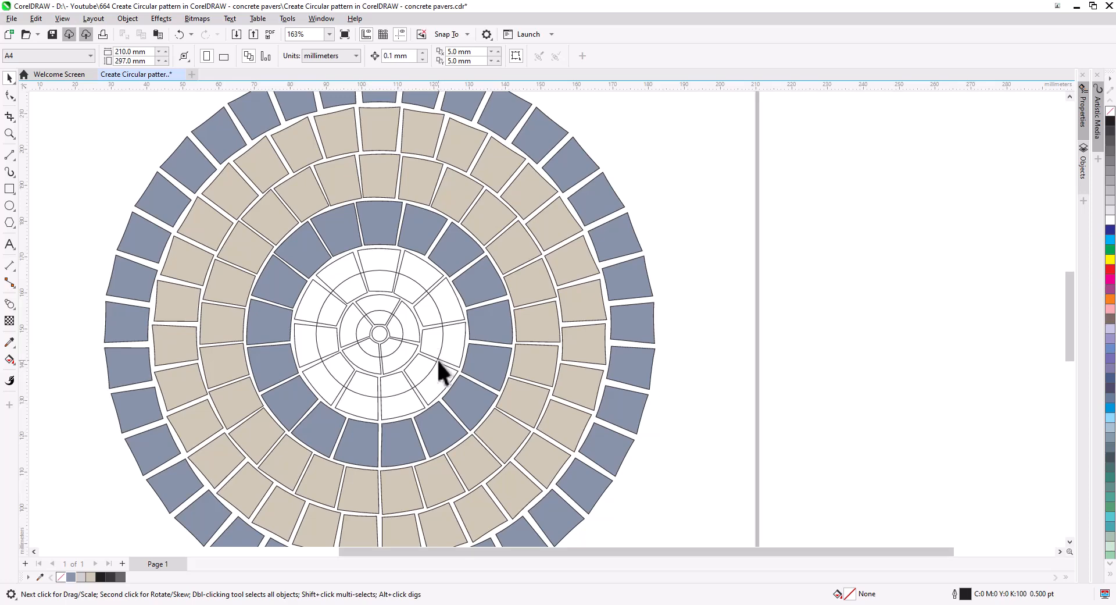
click(437, 358)
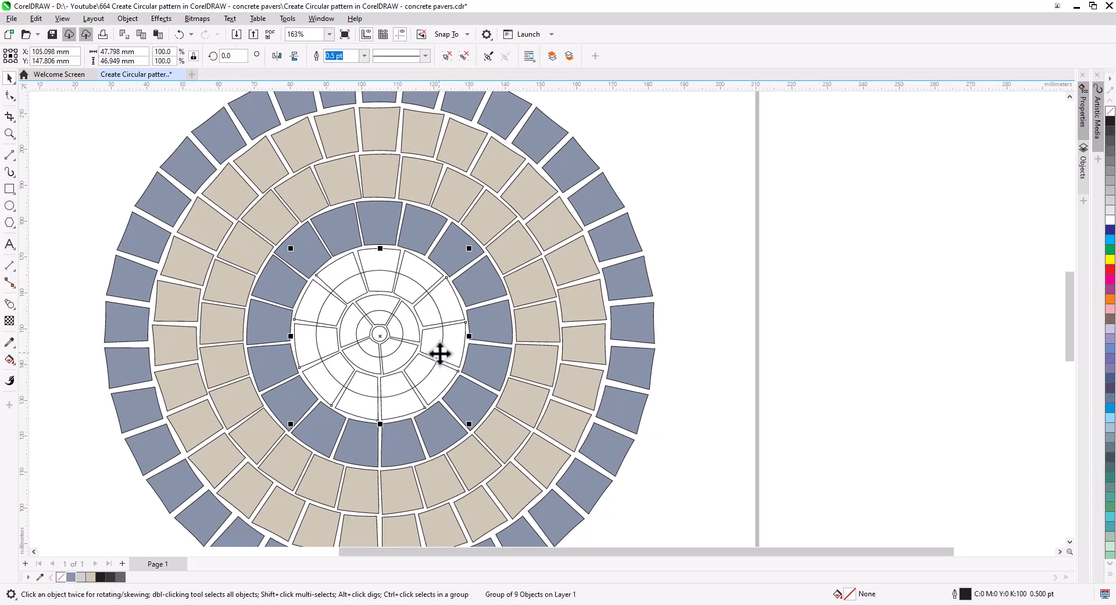
key(Escape)
scroll(435, 361, up, 3)
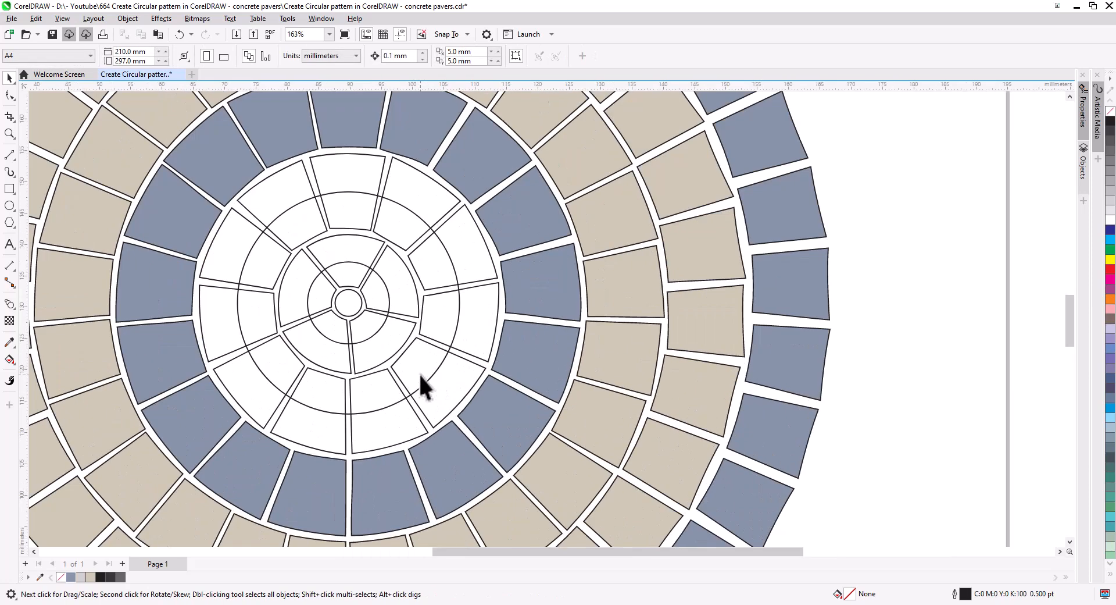
click(409, 396)
key(Delete)
Ungroup the fifth ring's pavers, combine them into one curve and fill it with light grey #CFCECC.
click(423, 372)
shift+click(396, 197)
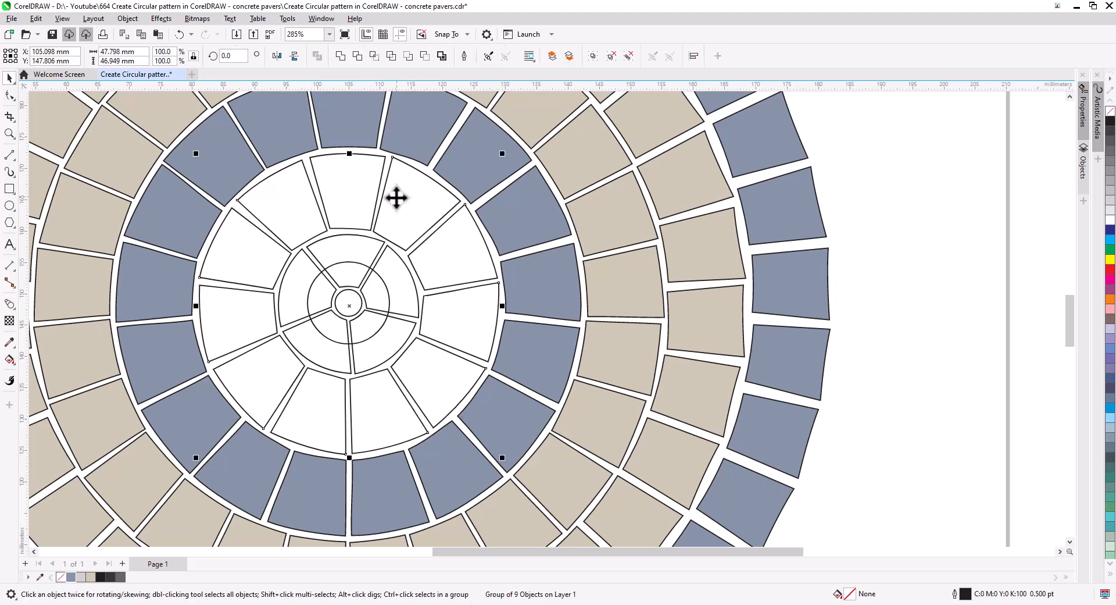
shift+click(342, 188)
click(629, 57)
click(317, 56)
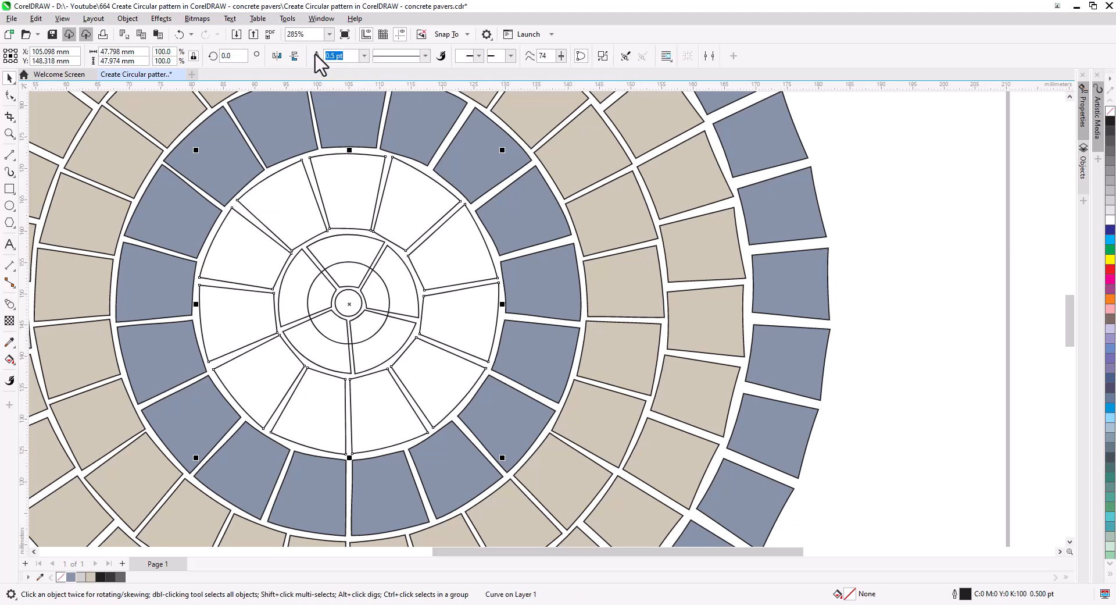
click(80, 577)
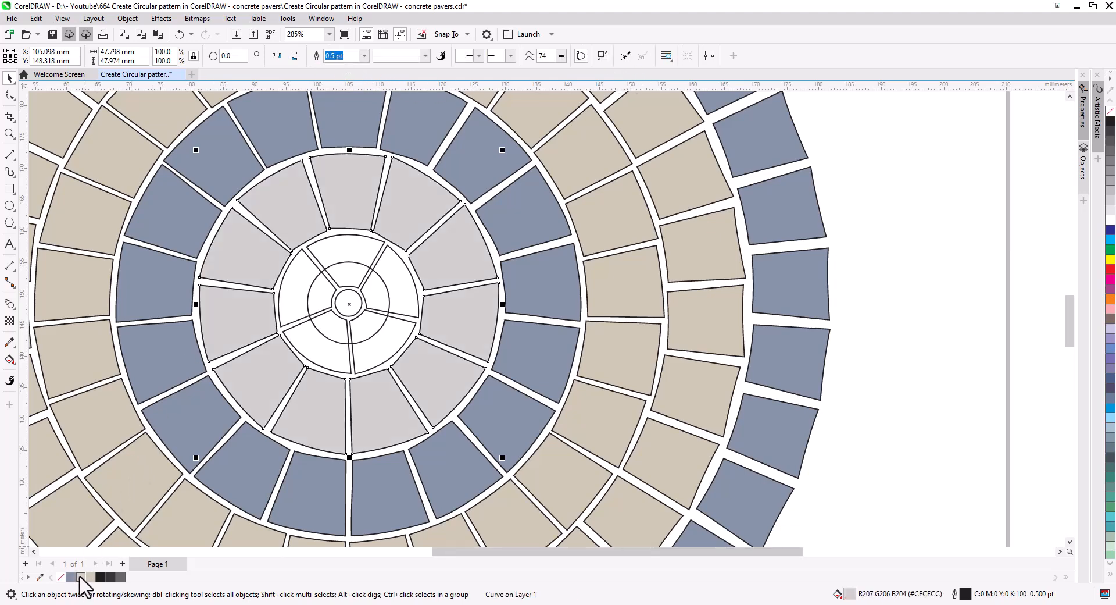
Break apart the innermost ring's blend and enlarge its guide circle about its centre to about 156.3 mm, enclosing the whole pattern.
click(390, 288)
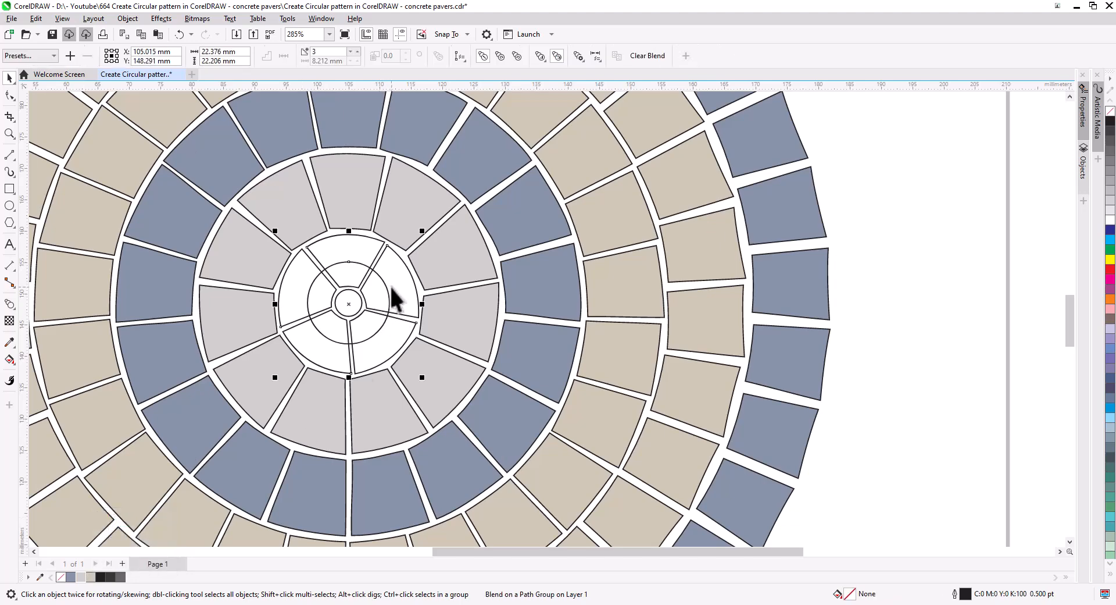
right_click(392, 288)
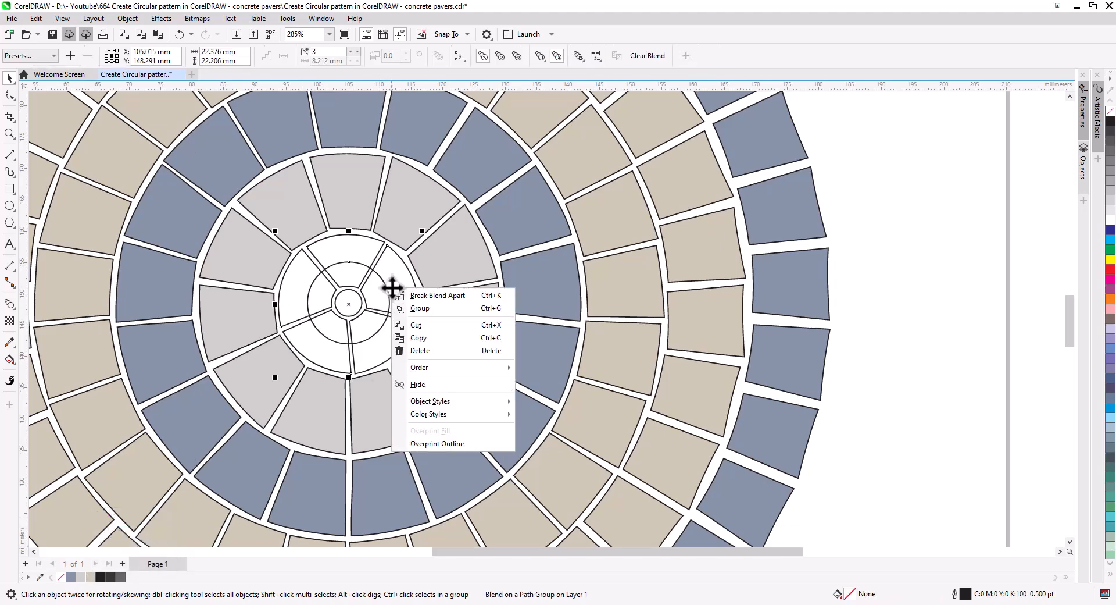
click(433, 310)
click(889, 416)
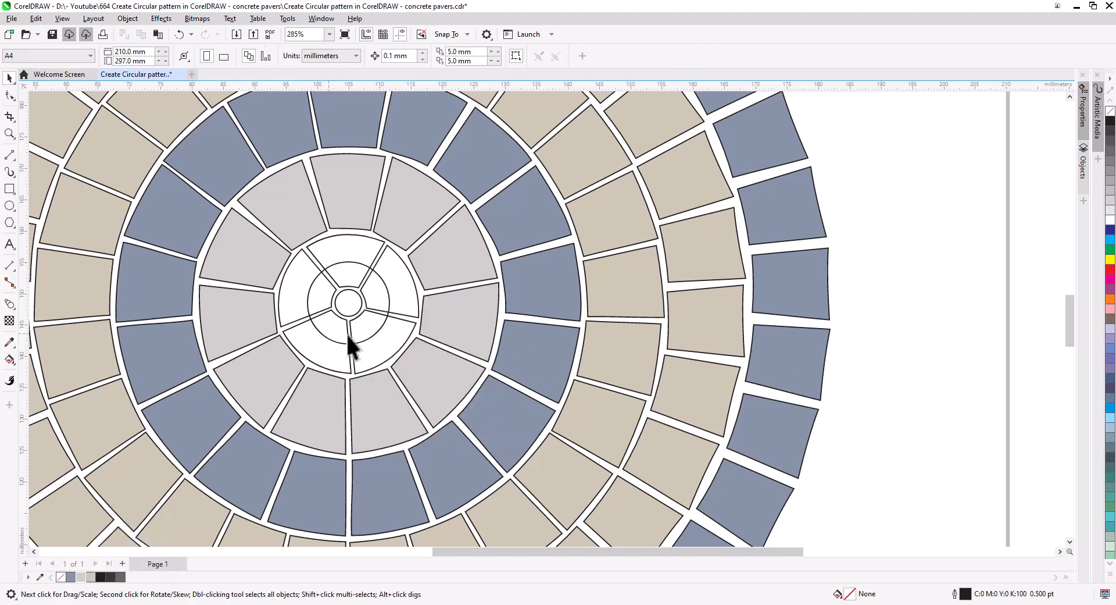
click(385, 312)
scroll(378, 337, down, 4)
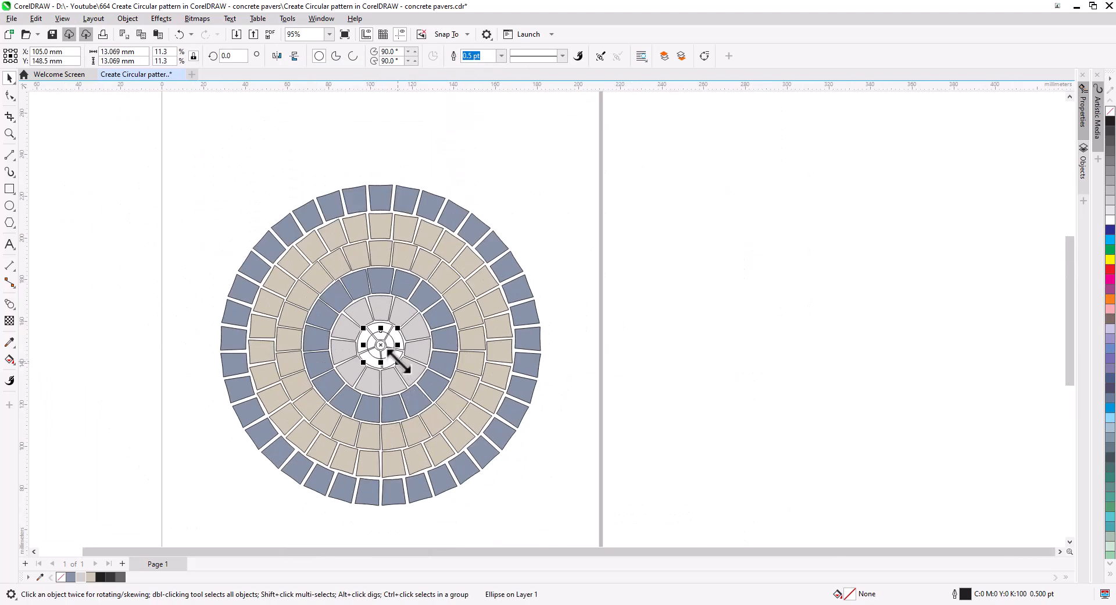
drag(398, 362, 548, 519)
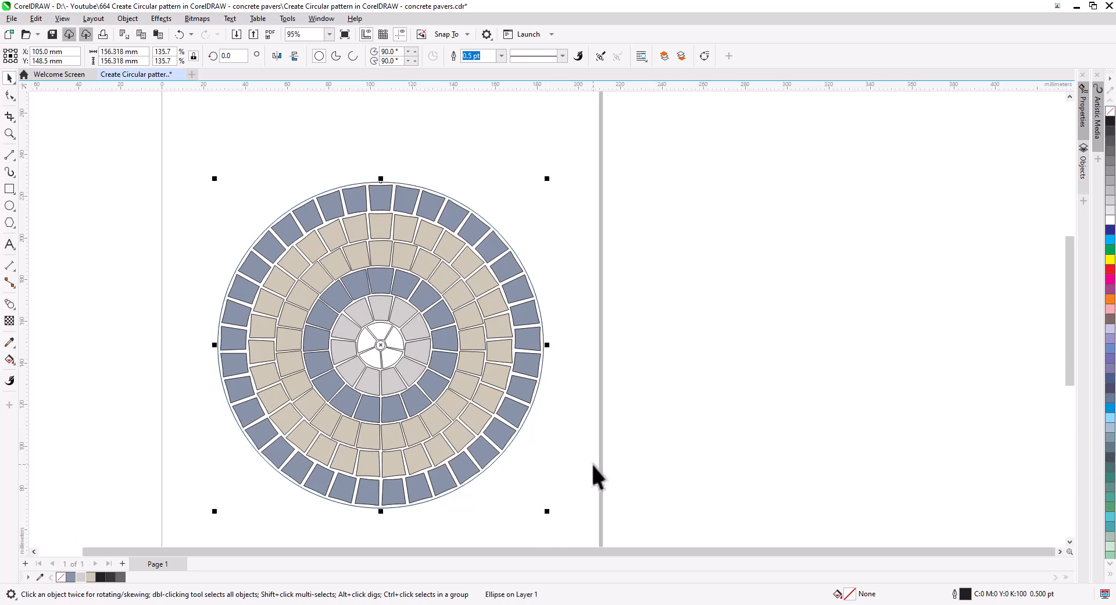
click(593, 474)
Ungroup the innermost ring's three grouped pavers, combine them into one curve and fill it with the same light grey as the fifth ring.
scroll(413, 372, up, 4)
scroll(430, 378, up, 2)
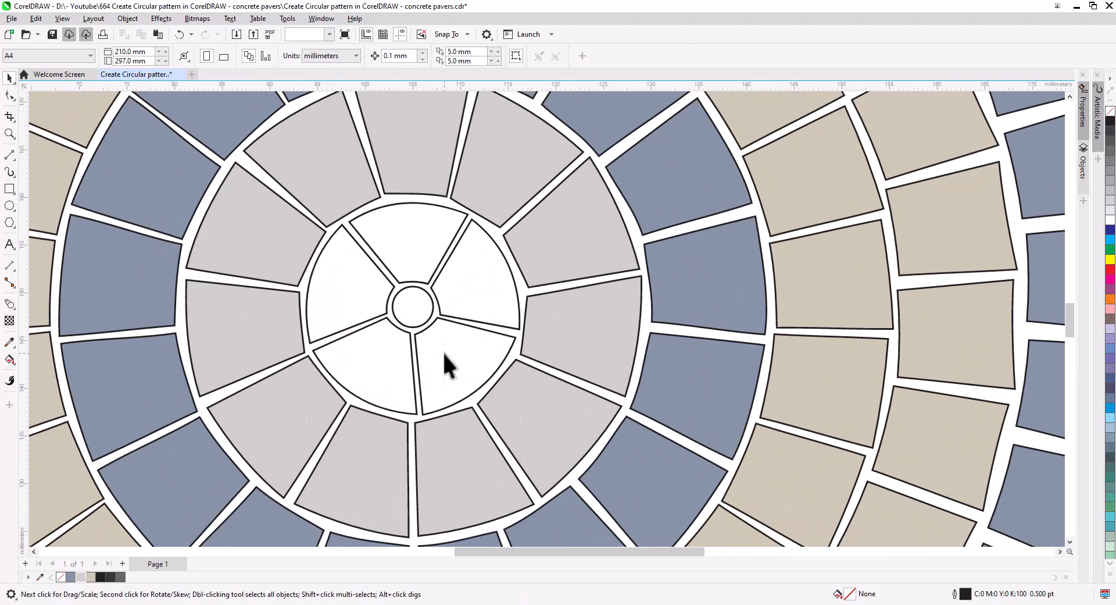
click(420, 312)
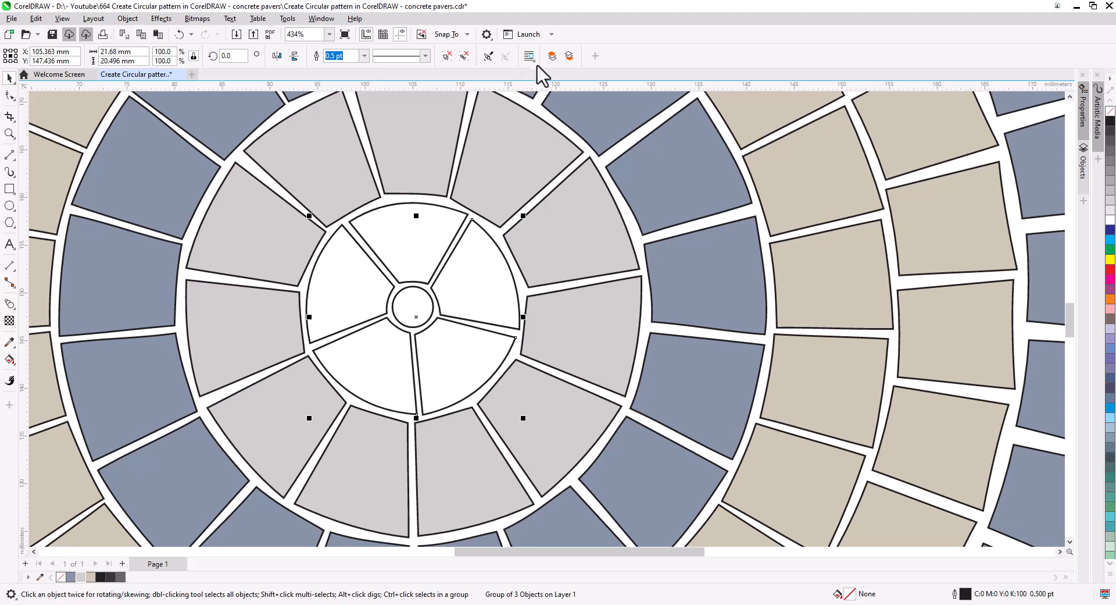
click(465, 56)
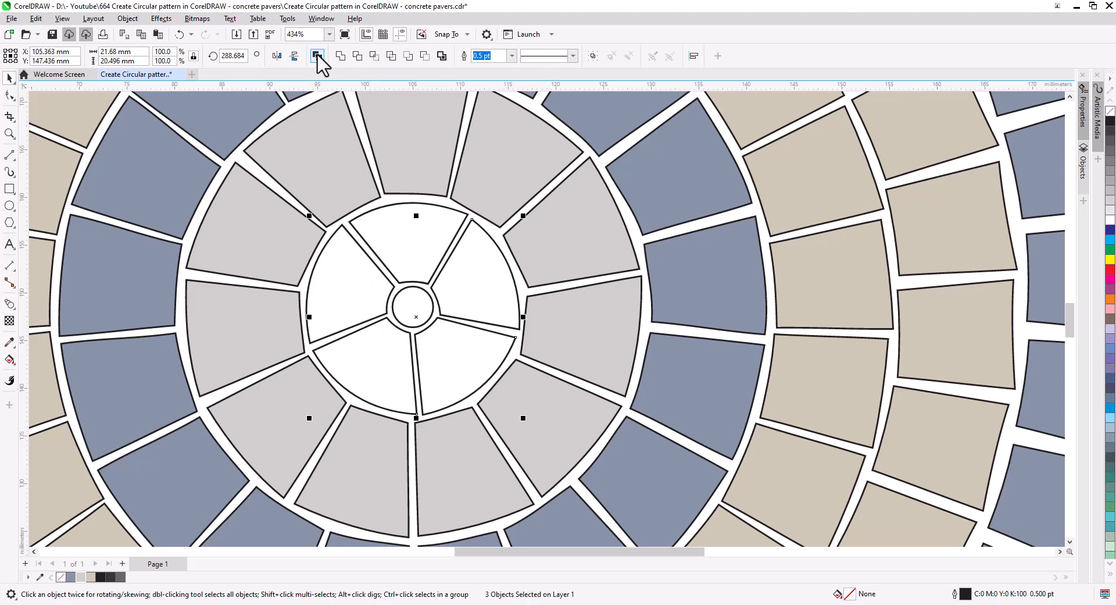
click(317, 56)
click(81, 577)
Combine the innermost ring's two unfilled pavers with its light grey ones into a single curve.
click(362, 266)
shift+click(405, 243)
shift+click(476, 277)
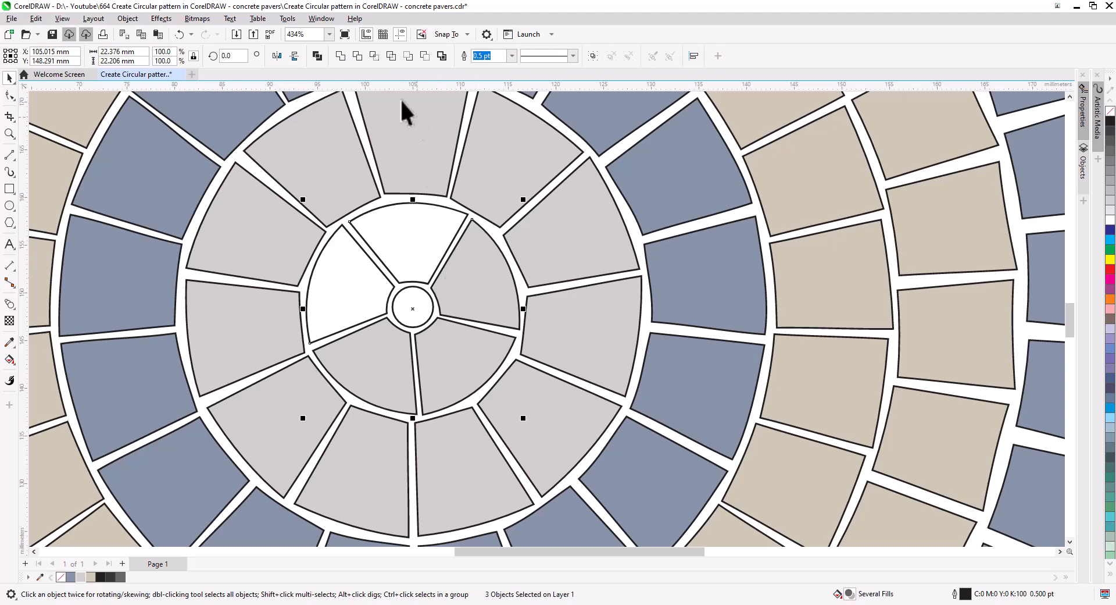
click(316, 56)
Fill the small circle at the pattern's centre with blue-grey #8692A8.
click(412, 317)
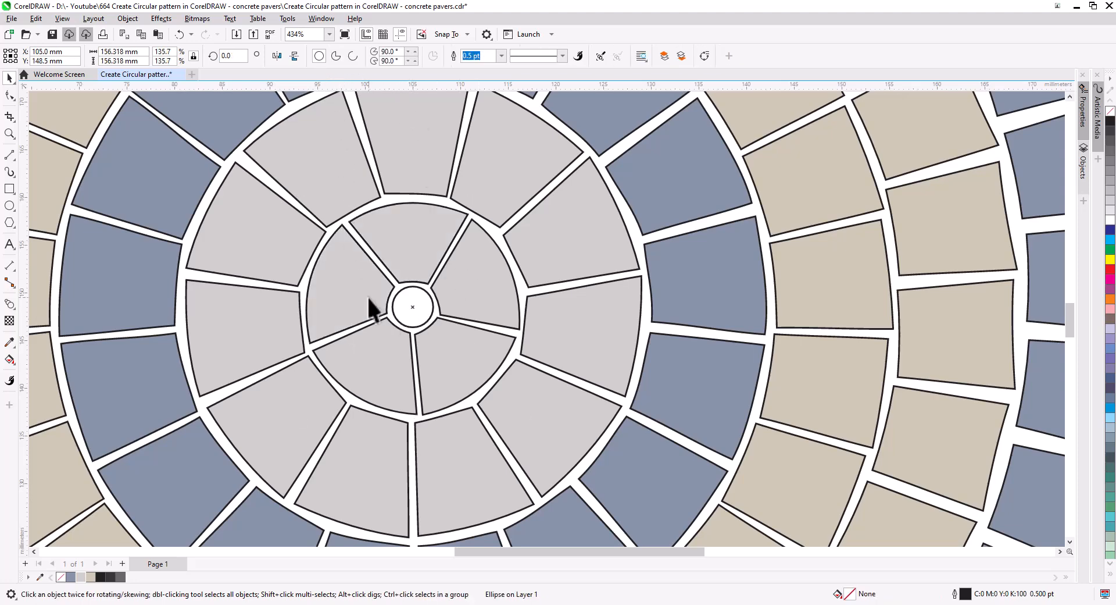
click(428, 312)
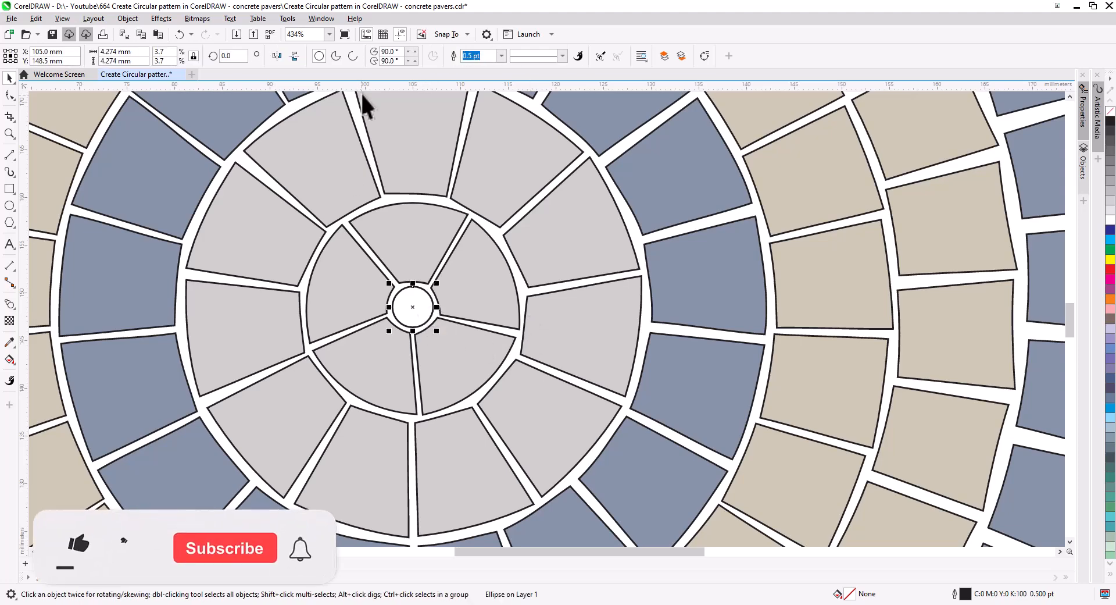
click(116, 577)
scroll(424, 371, down, 5)
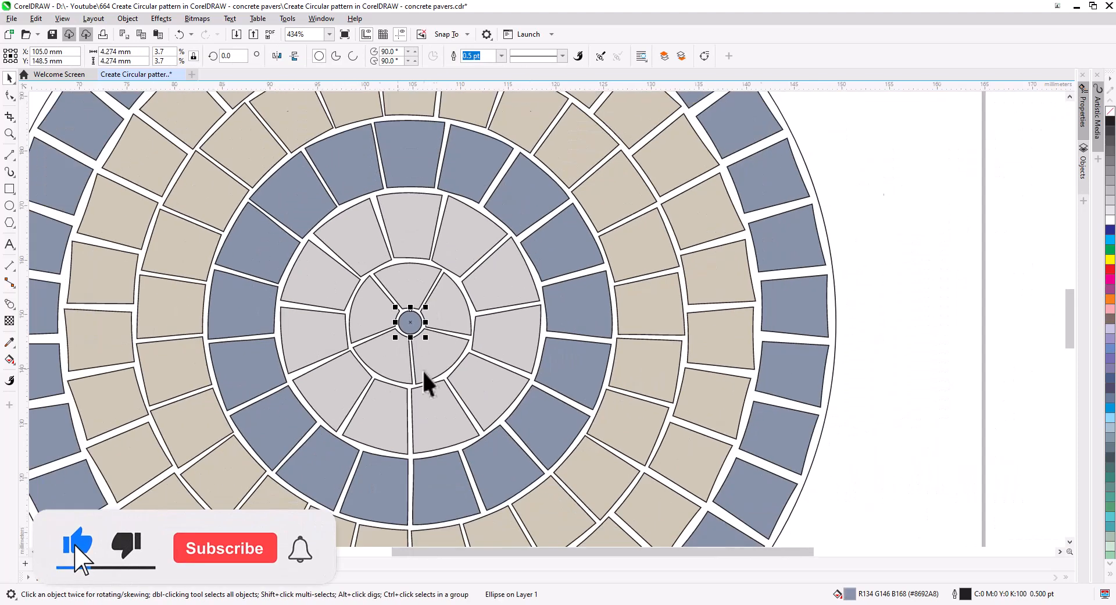
scroll(438, 396, down, 1)
click(643, 393)
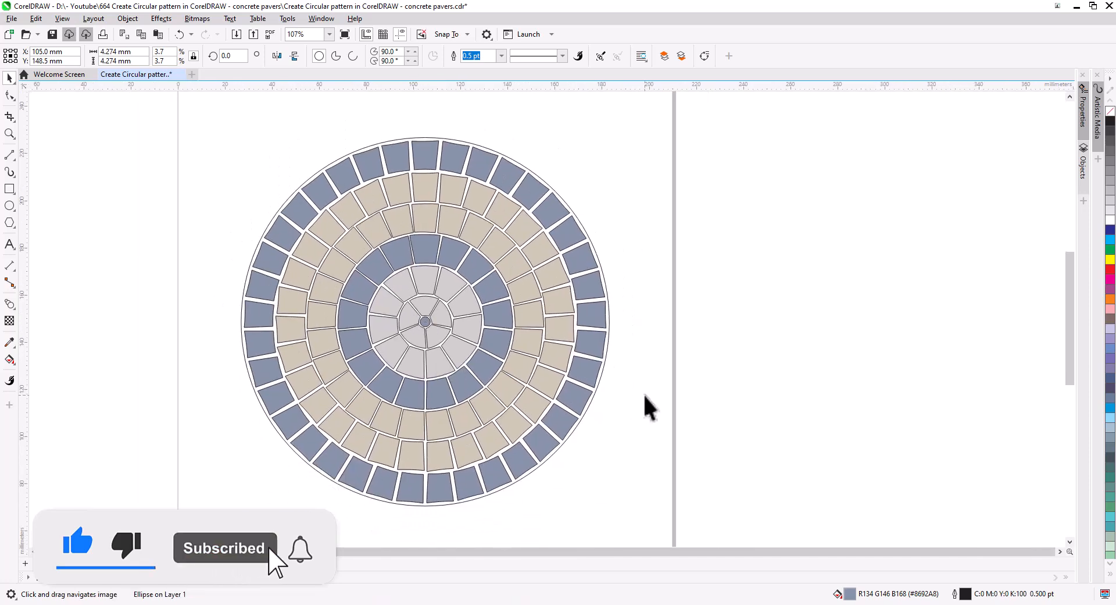
Fill the large enclosing circle with dark grey #66686B and send it to the back of the layer.
click(607, 338)
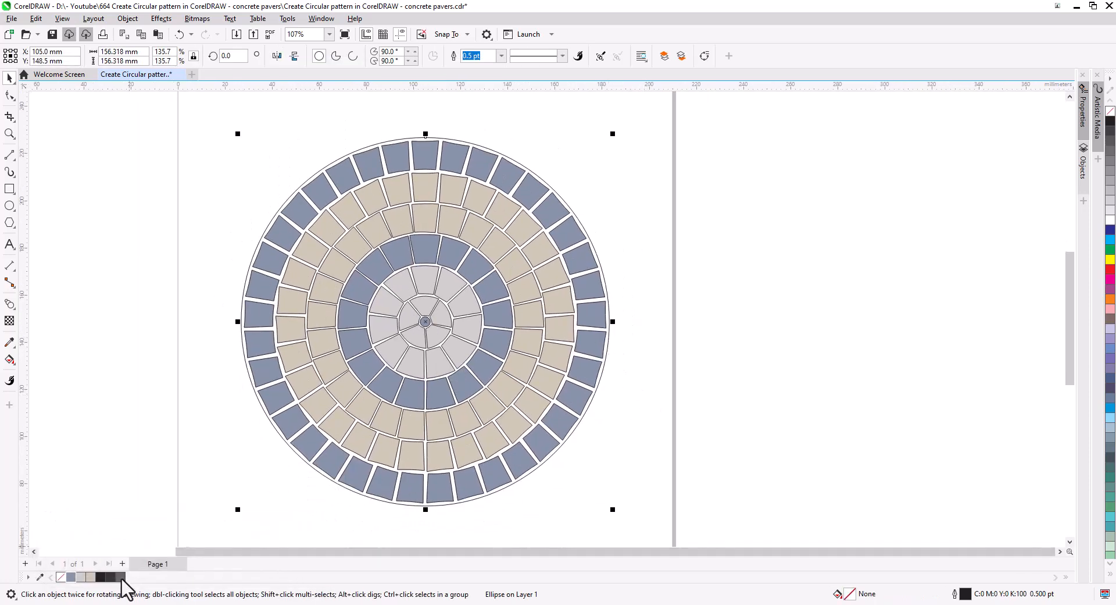
click(121, 576)
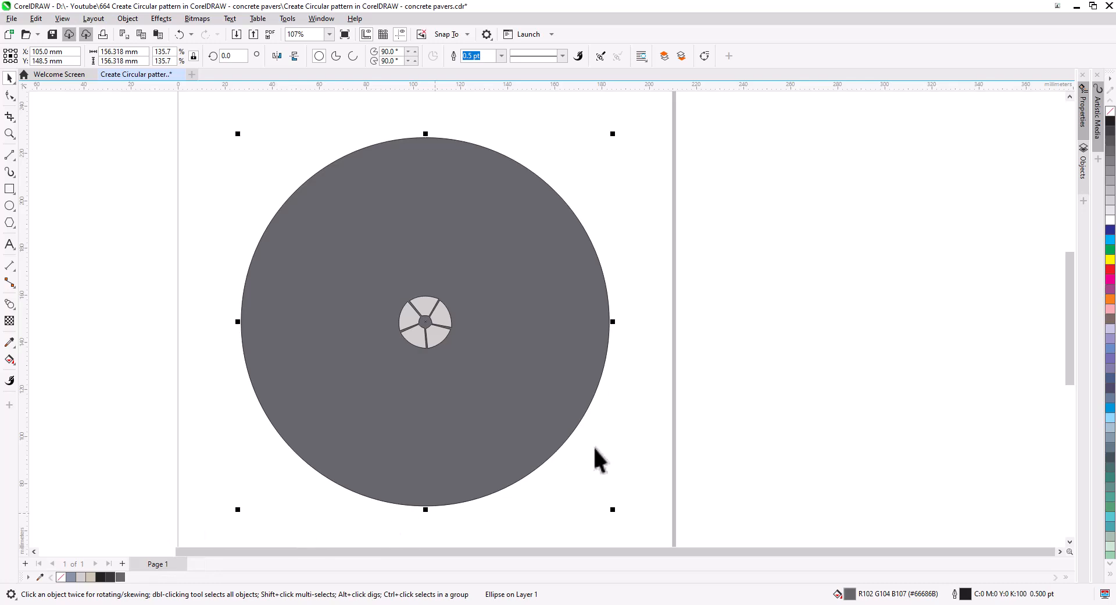
right_click(584, 408)
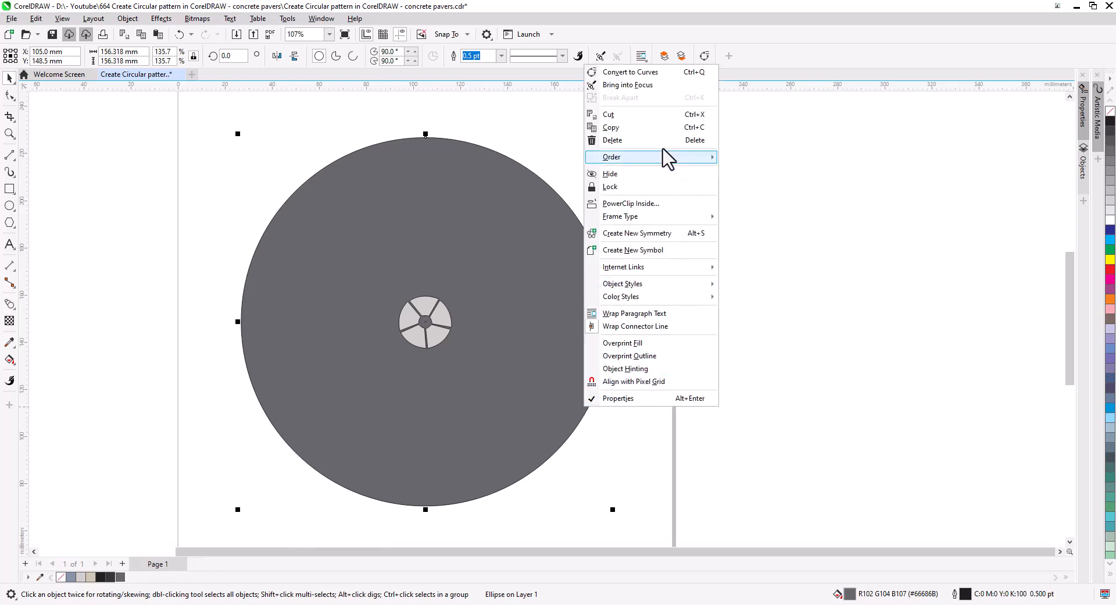
mouse_move(663, 157)
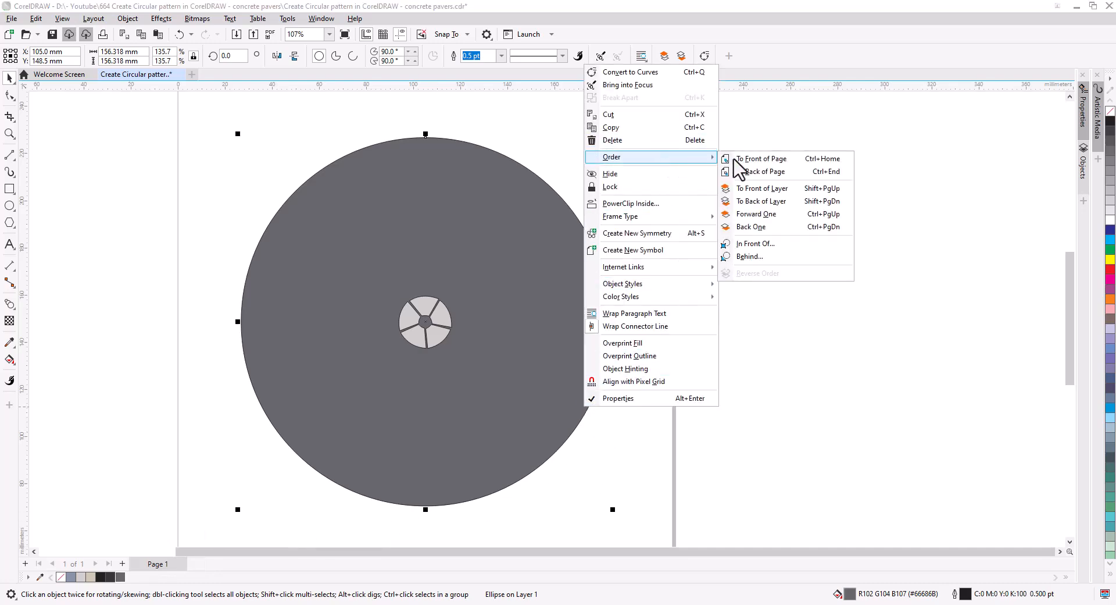
click(767, 203)
click(668, 348)
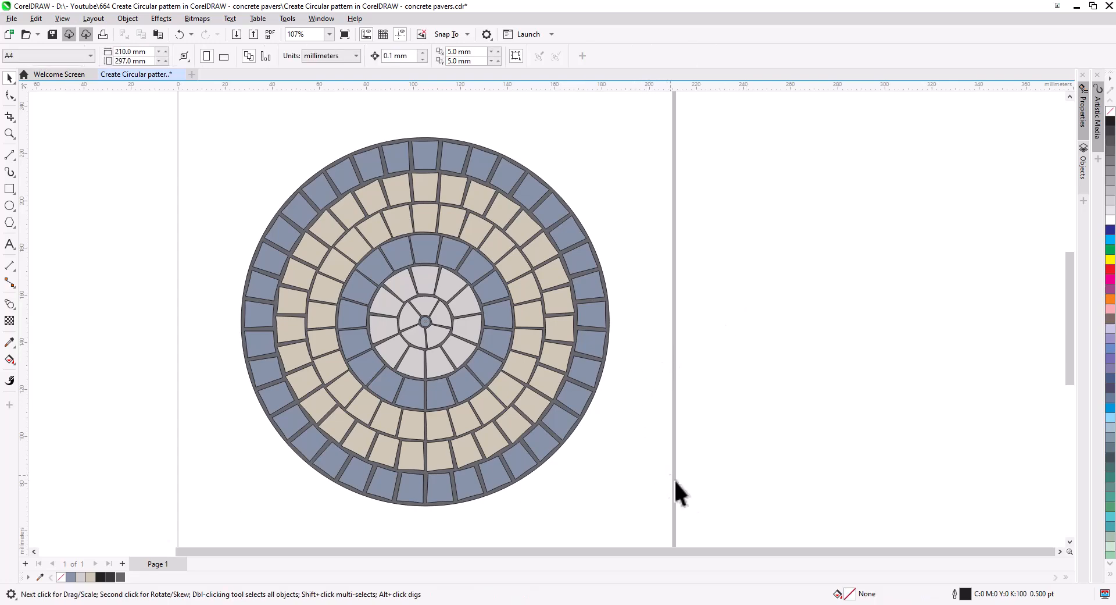
Remove the outlines from all objects in the pattern and change the background circle's fill to a darker grey.
drag(697, 524, 155, 128)
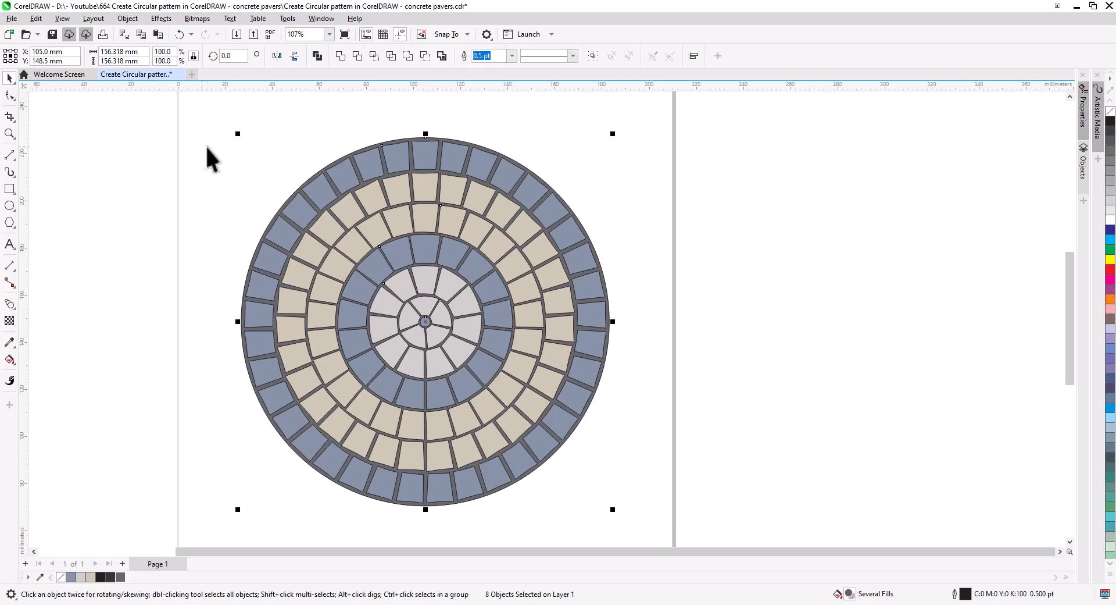
click(652, 251)
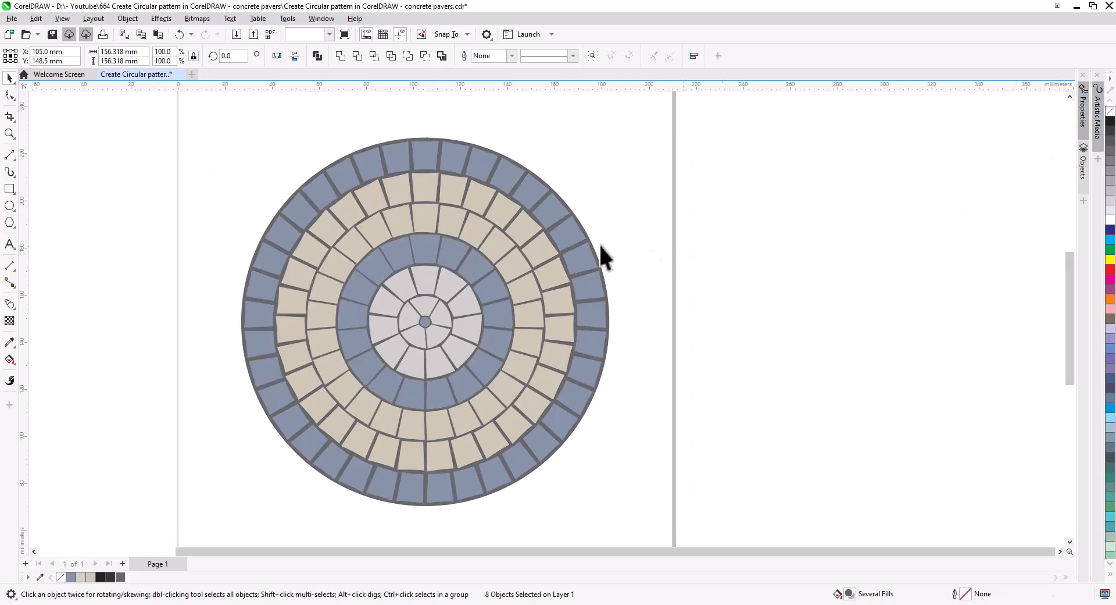
click(581, 226)
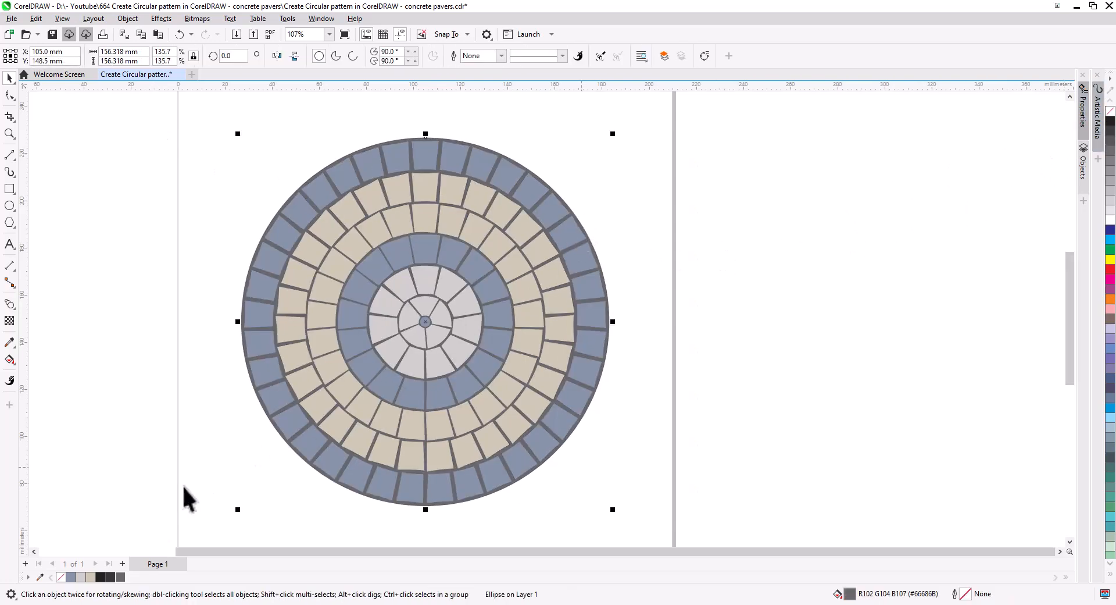
right_click(110, 577)
click(652, 407)
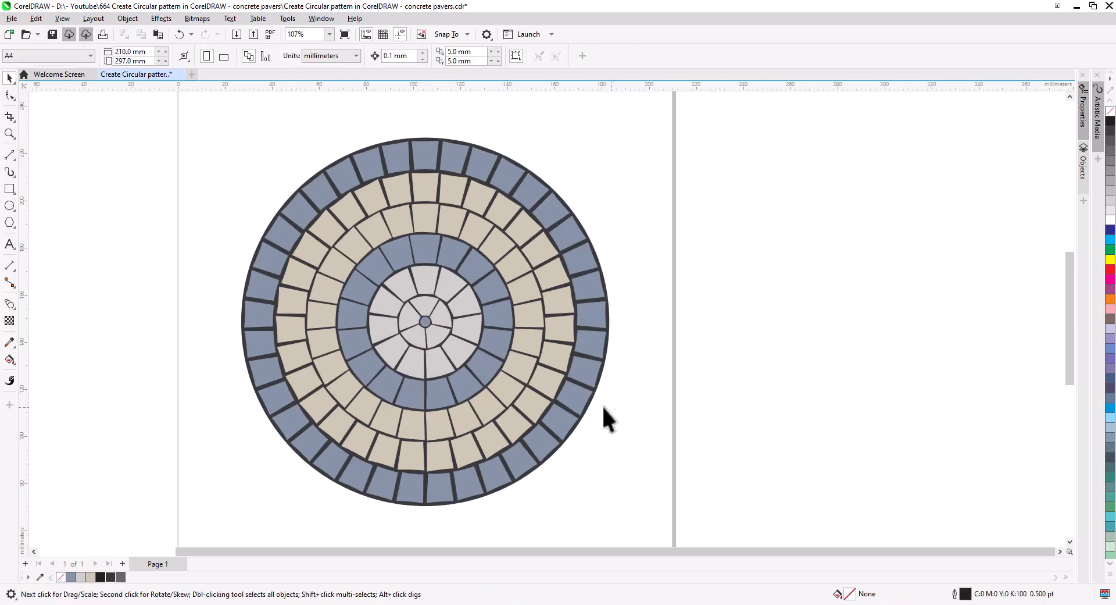
drag(549, 355, 557, 380)
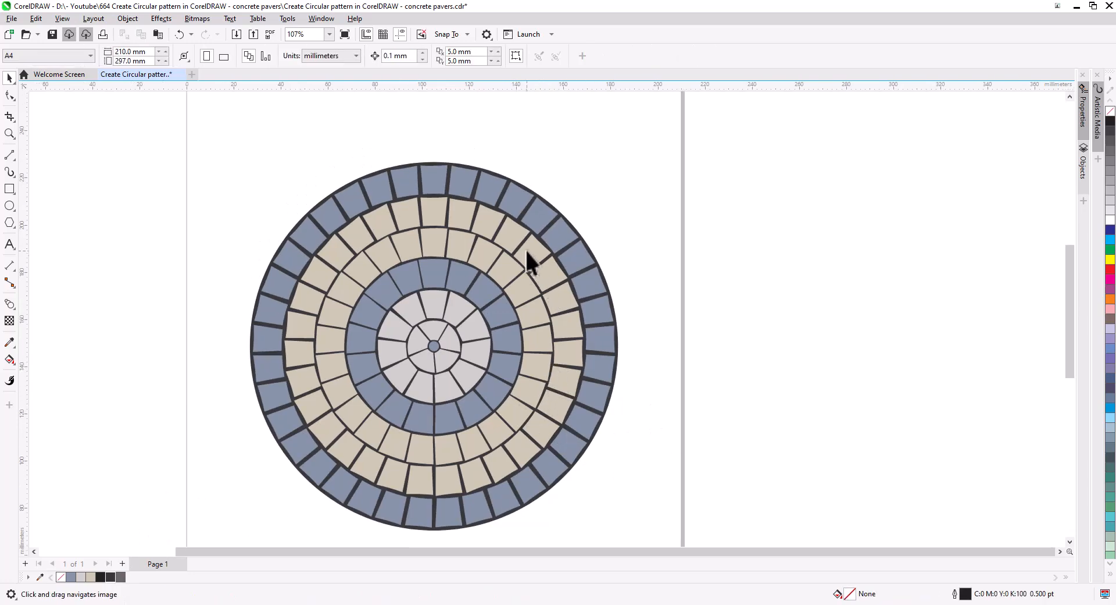
Rotate the outer beige ring about 2° clockwise and the inner beige ring about 0.8° counterclockwise to offset their joints.
click(535, 273)
click(534, 272)
drag(587, 193, 595, 199)
click(507, 268)
click(517, 279)
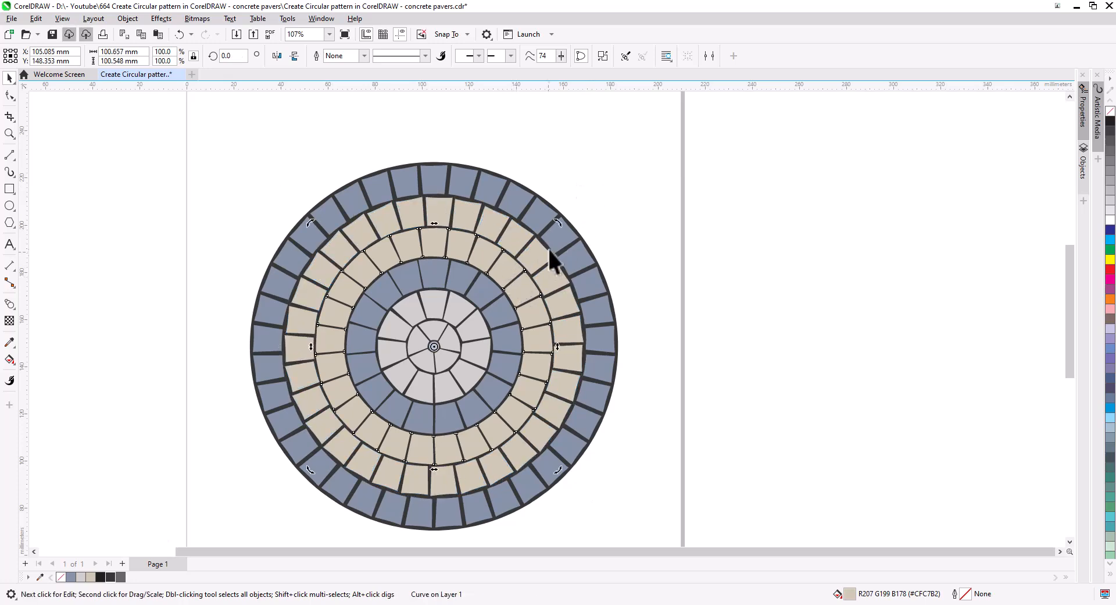
Rotate the inner blue-grey ring about 8° clockwise and the light grey ring about 5° counterclockwise.
click(488, 302)
click(489, 302)
drag(528, 252, 539, 271)
click(478, 356)
drag(496, 285, 491, 279)
click(671, 367)
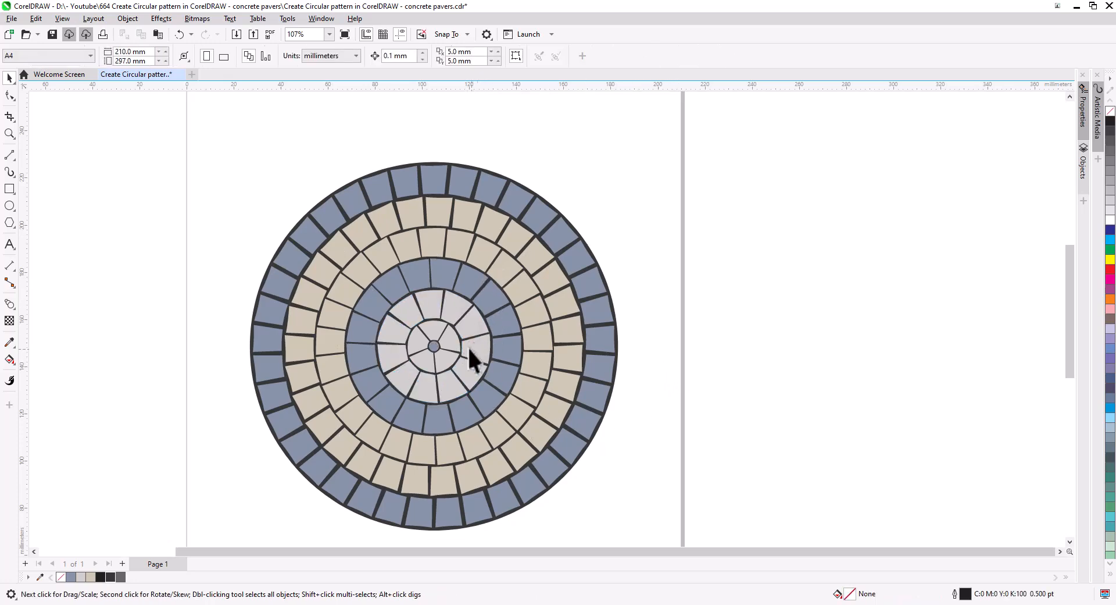
Fill the innermost ring of pavers around the centre circle with blue-grey #8692A8.
click(447, 348)
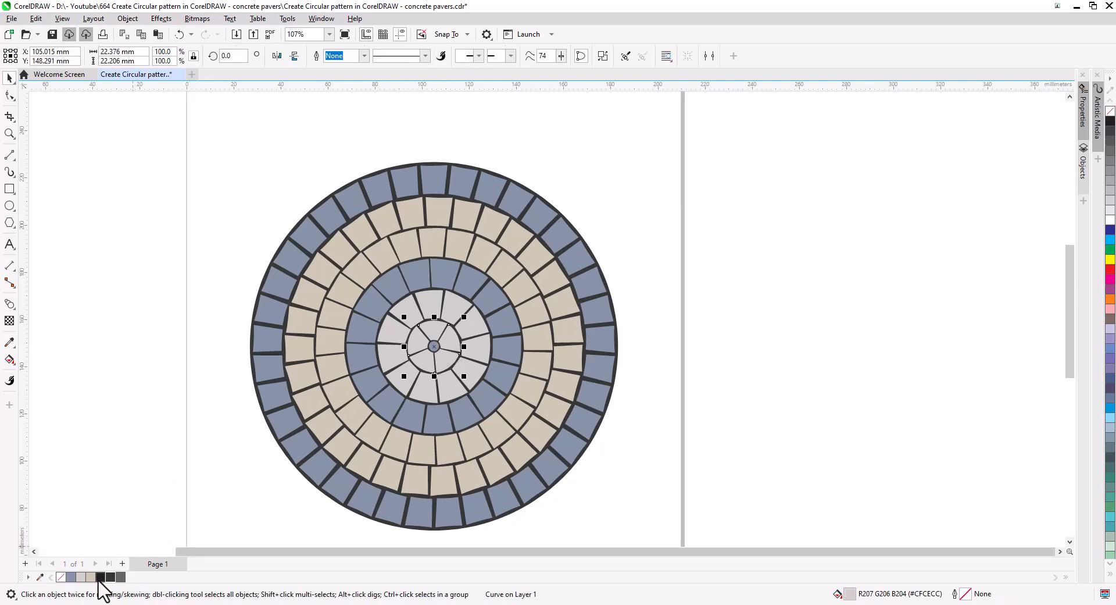
click(69, 578)
click(130, 433)
scroll(397, 377, down, 1)
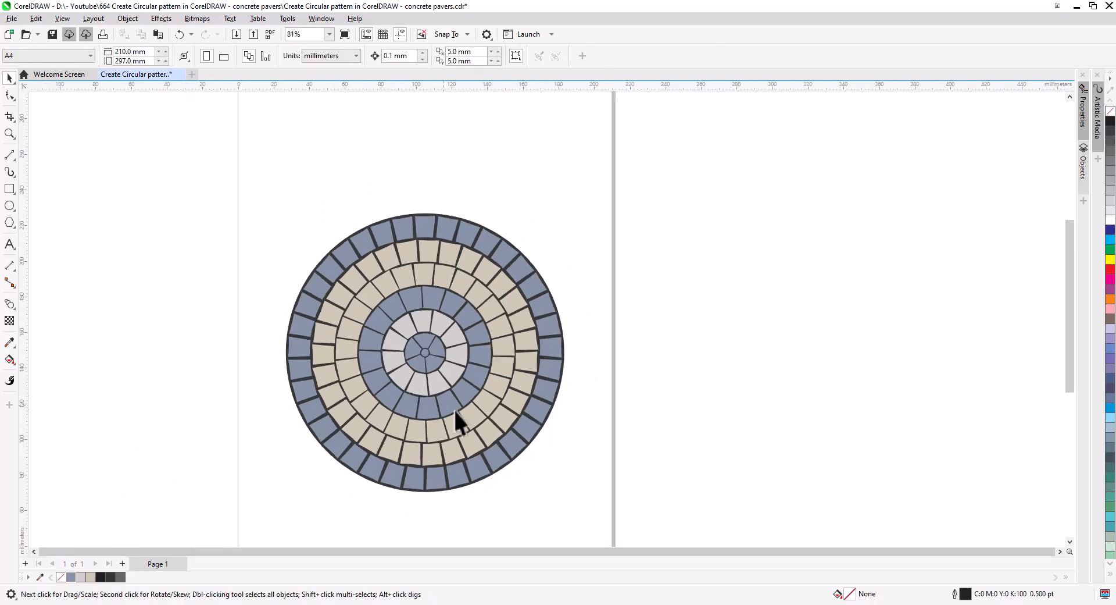
drag(467, 420, 471, 373)
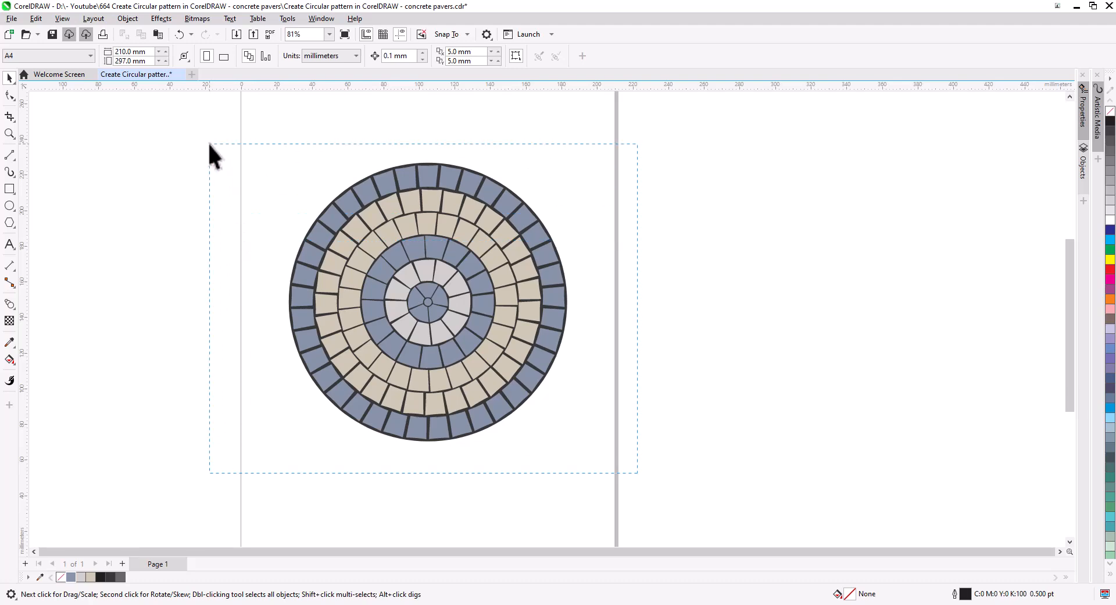
drag(208, 143, 210, 145)
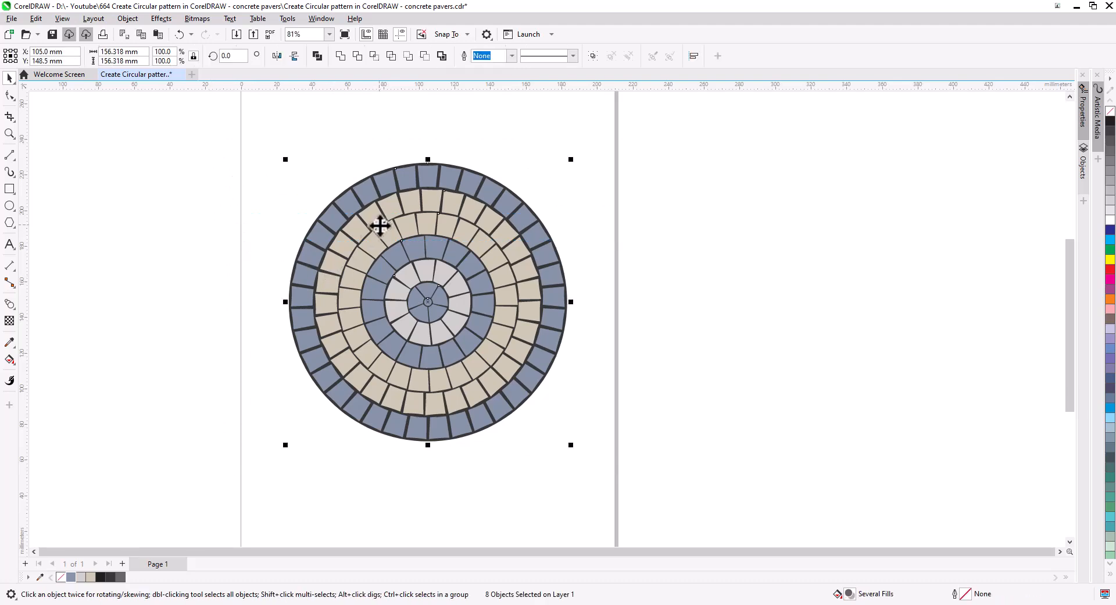
click(563, 257)
Scale the outer blue-grey ring down slightly so it sits clear of the background circle's edge.
scroll(563, 258, up, 4)
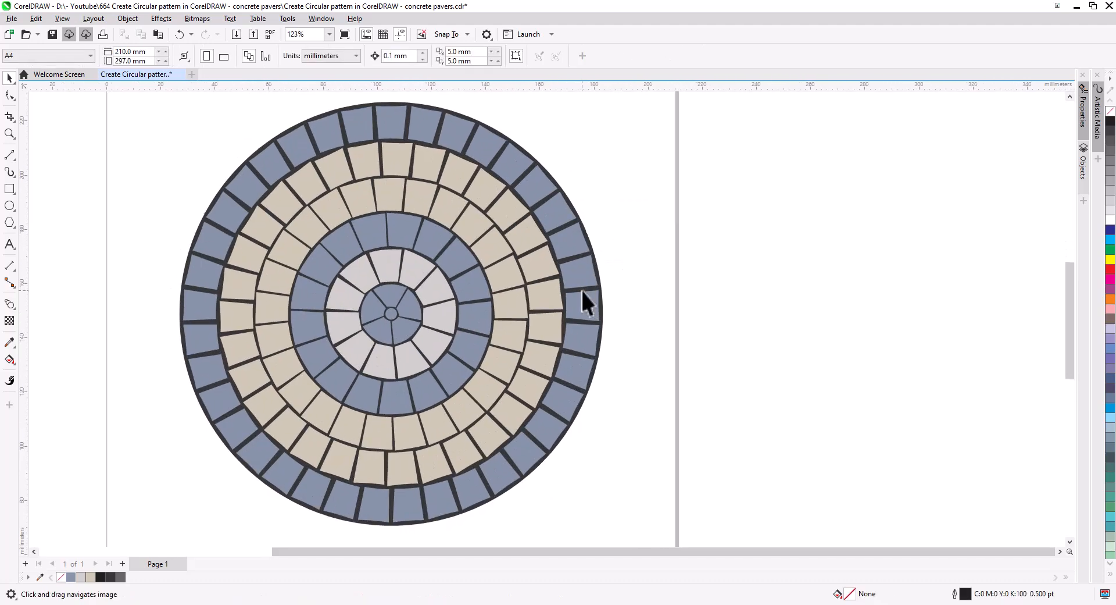
click(580, 271)
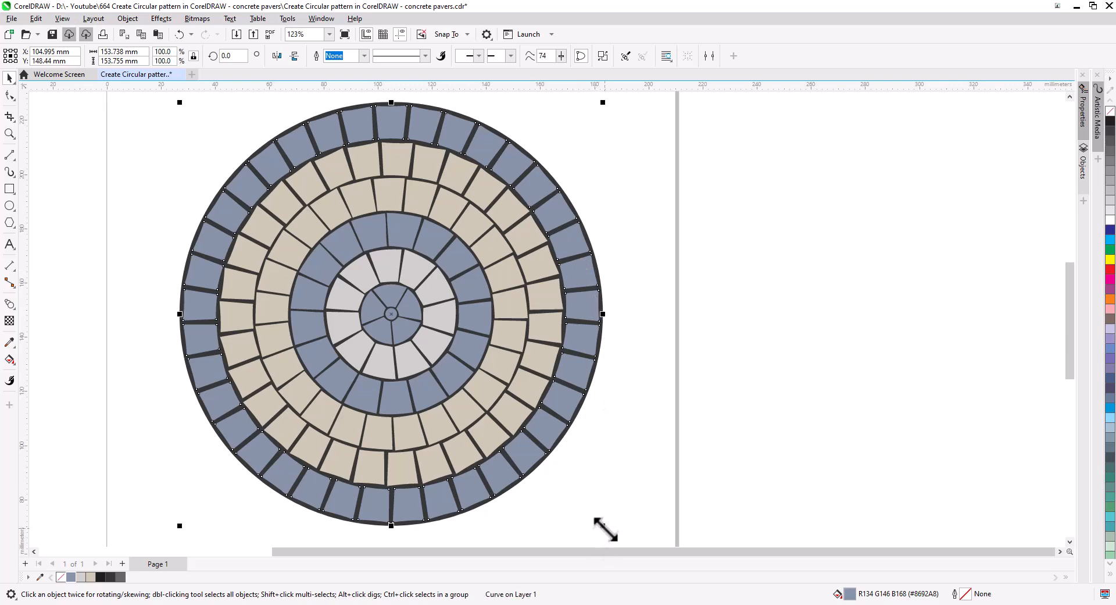
drag(605, 529, 603, 529)
click(633, 437)
Shrink the dark background circle to about 155 mm across and save the drawing.
click(603, 348)
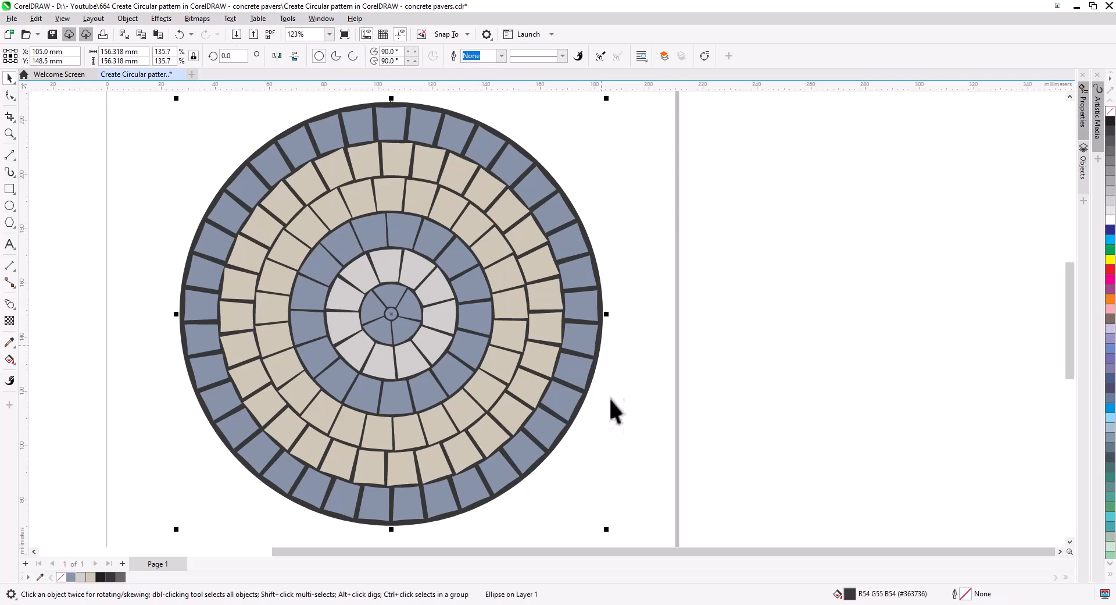
drag(606, 531, 605, 530)
click(619, 449)
key(ctrl+s)
drag(613, 441, 707, 433)
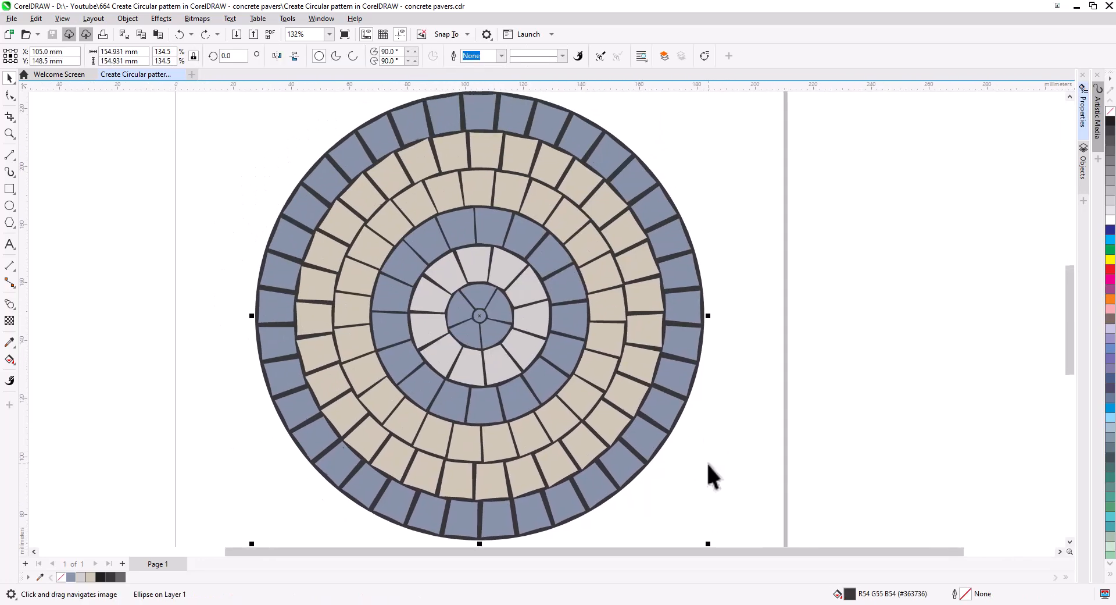
click(772, 429)
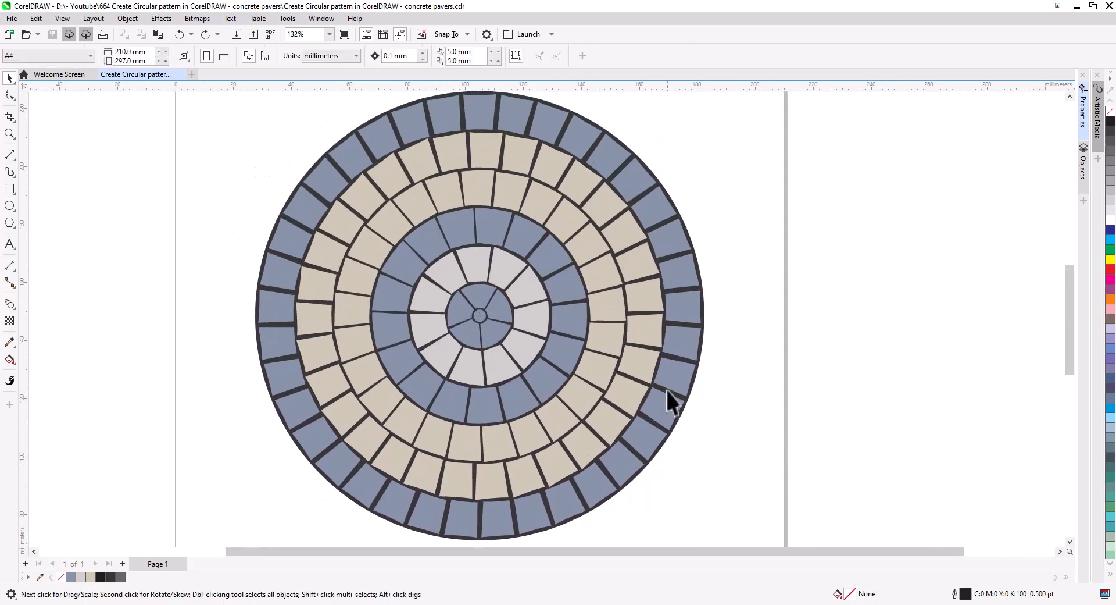
Break the light grey ring and the inner blue-grey ring apart into separate pavers.
click(531, 319)
right_click(530, 319)
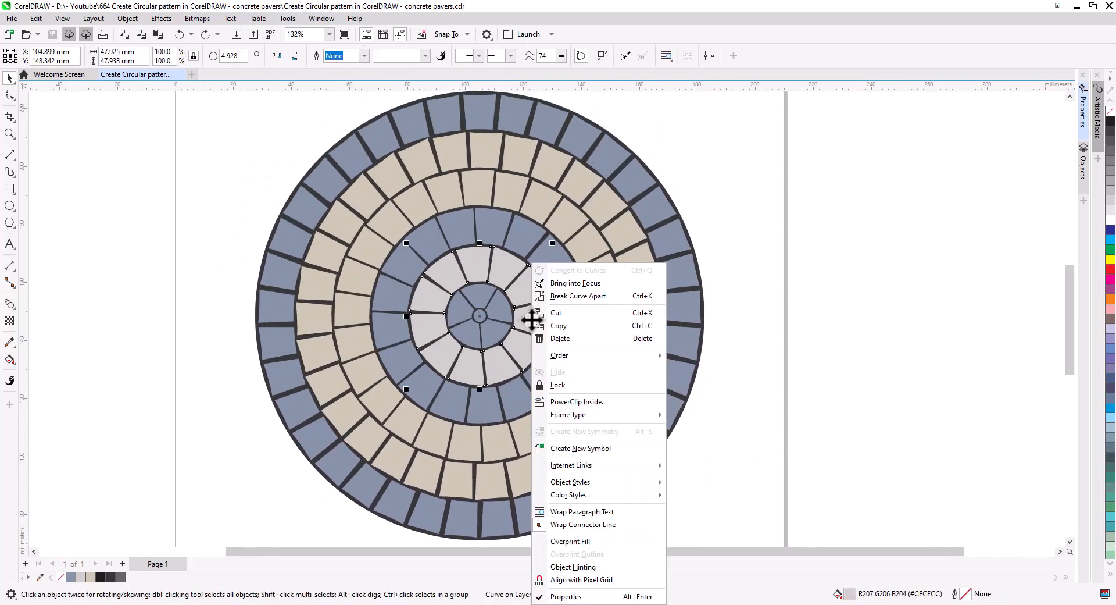
click(567, 296)
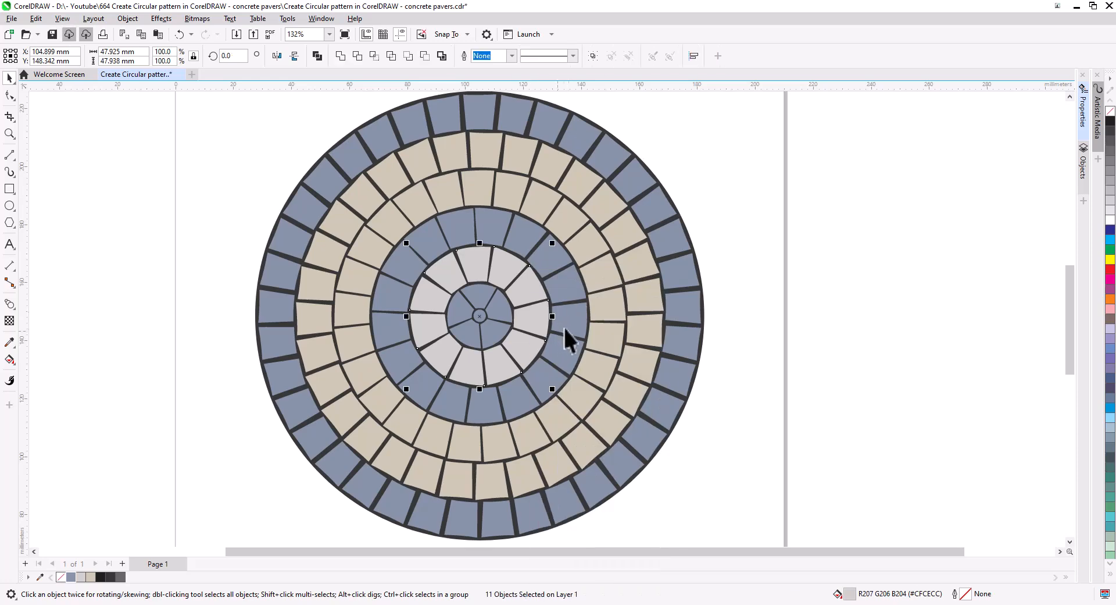
click(564, 323)
right_click(567, 327)
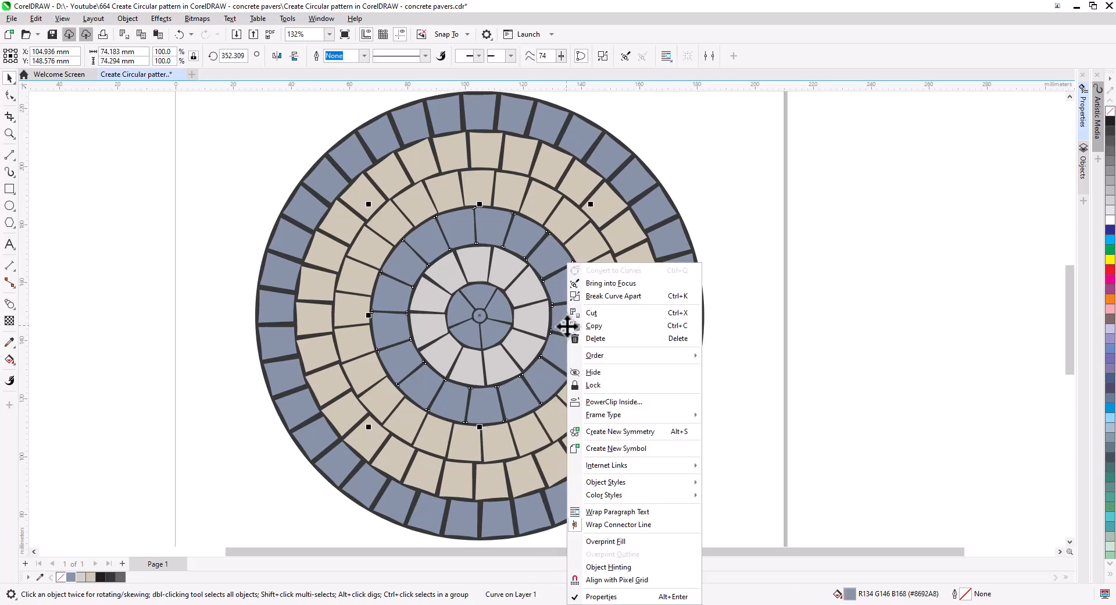
click(610, 296)
Break both beige rings and the outer blue-grey ring apart into separate pavers.
right_click(605, 340)
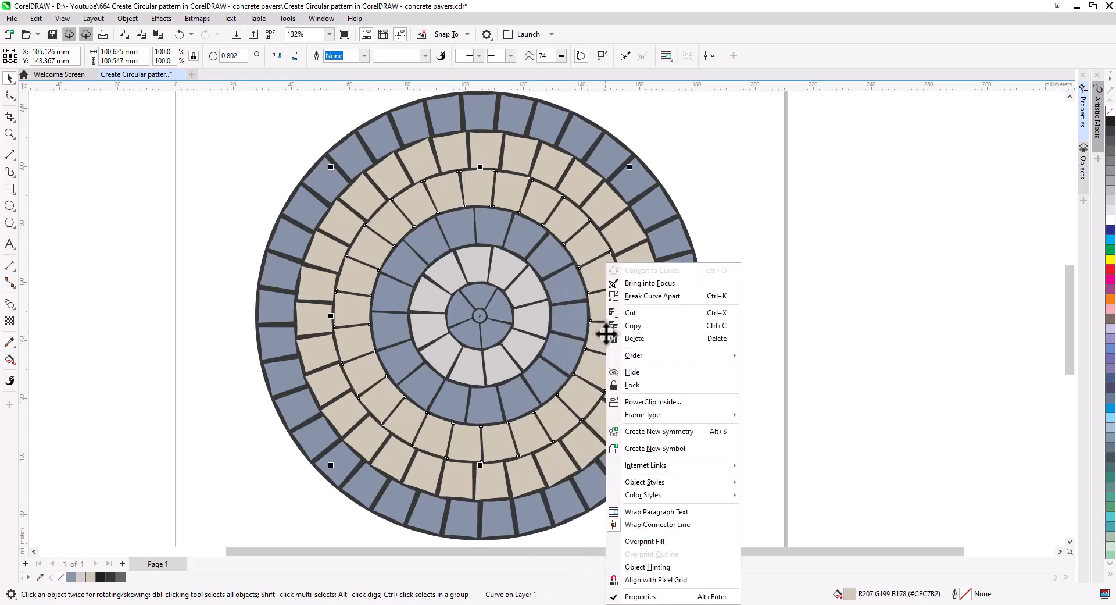
click(650, 298)
click(640, 332)
right_click(643, 330)
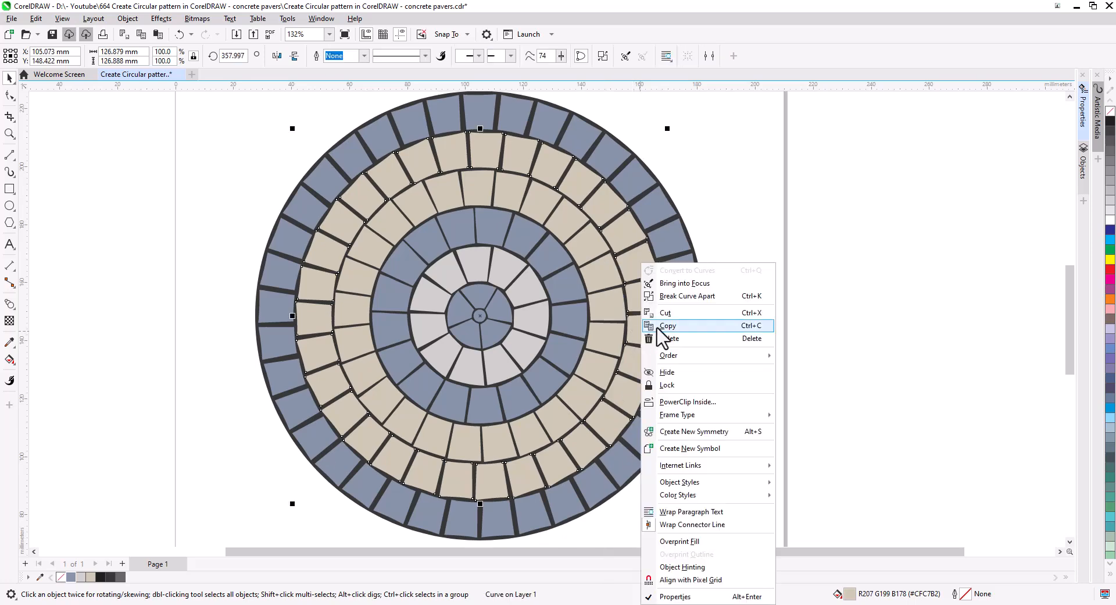
click(689, 297)
click(680, 337)
right_click(680, 337)
click(728, 298)
key(Escape)
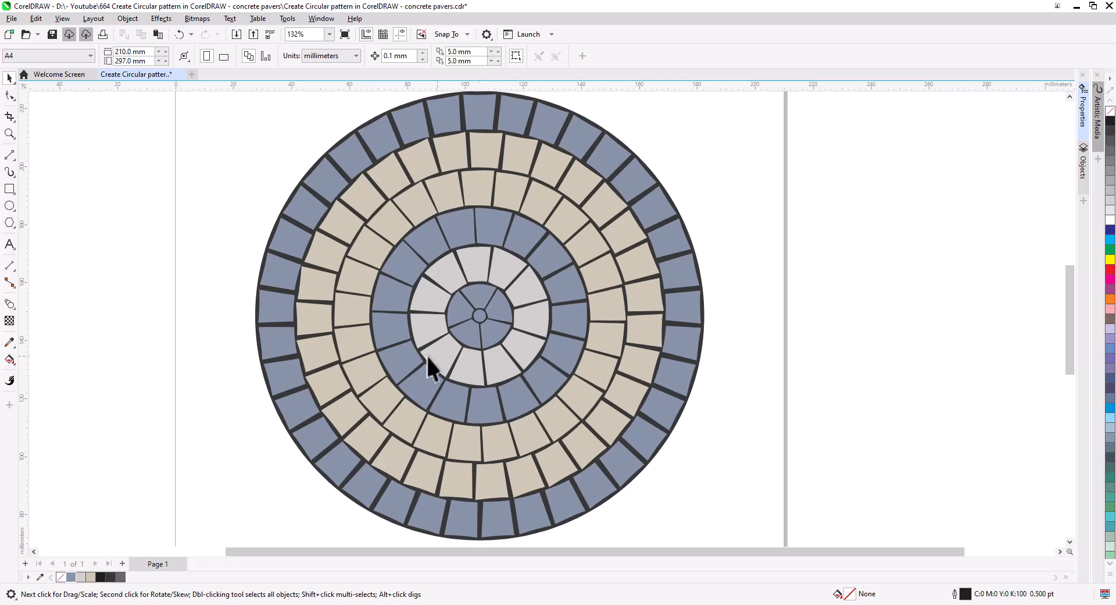
Change the fill of one paver on the outer ring's left side to a darker blue-grey, #707E96.
click(288, 337)
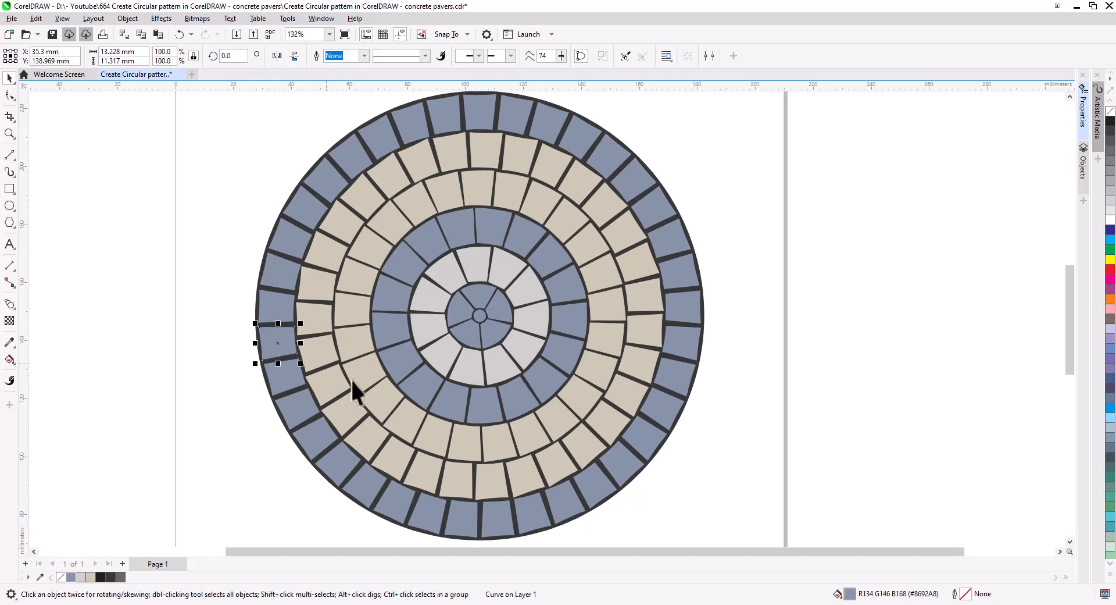
double_click(850, 594)
click(416, 201)
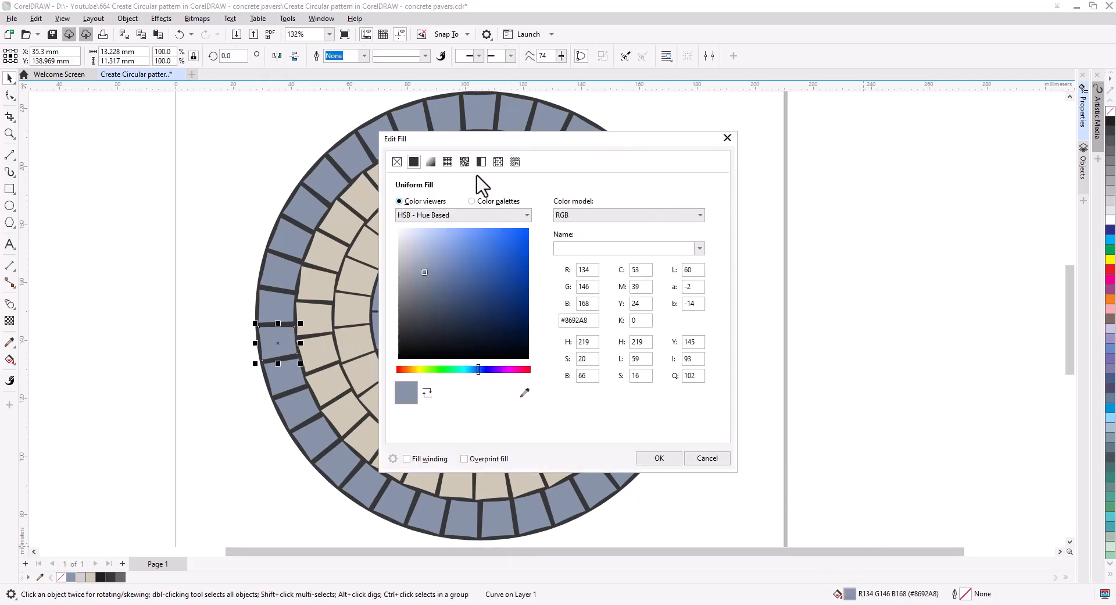
drag(495, 141, 771, 213)
drag(700, 346, 707, 356)
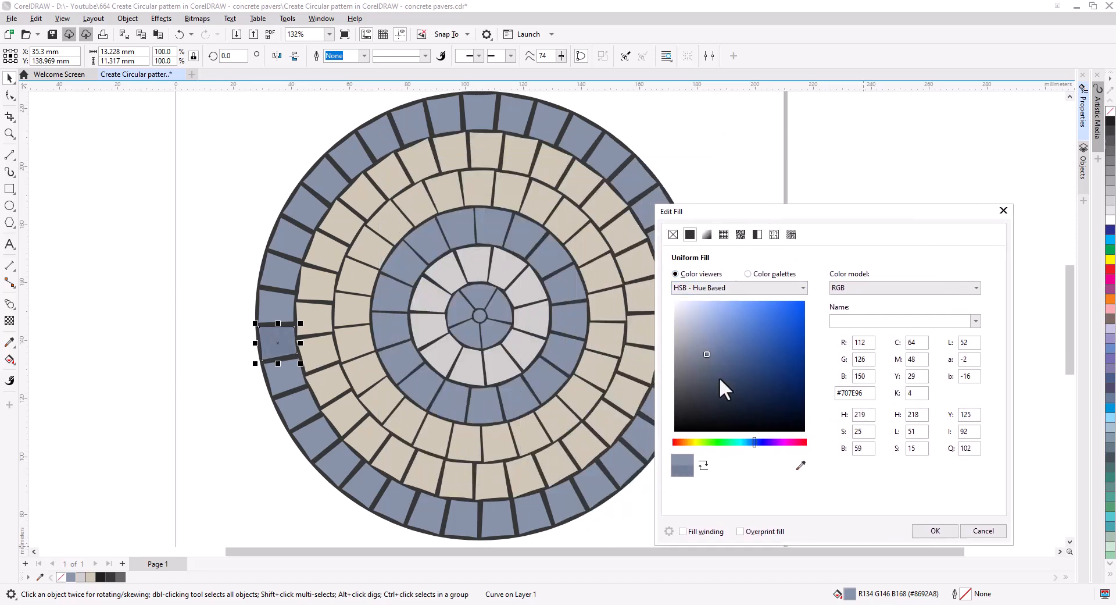
click(935, 530)
Fill several scattered pavers of the outer and inner blue-grey rings, plus the whole innermost ring, with darker blue-grey #707E96.
click(333, 184)
shift+click(690, 350)
shift+click(604, 161)
shift+click(496, 526)
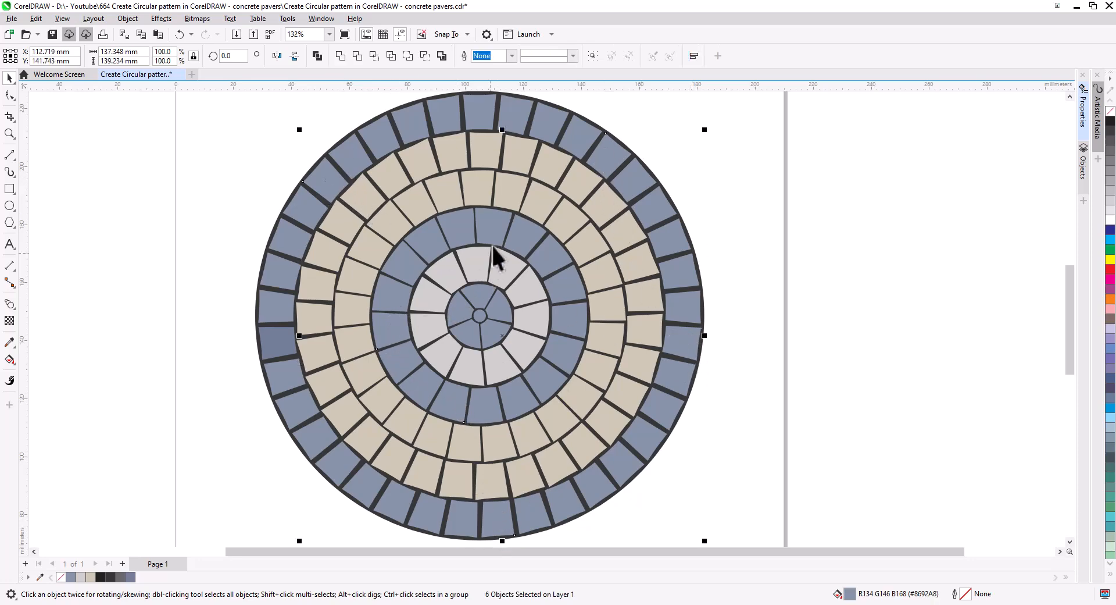
shift+click(482, 342)
click(130, 576)
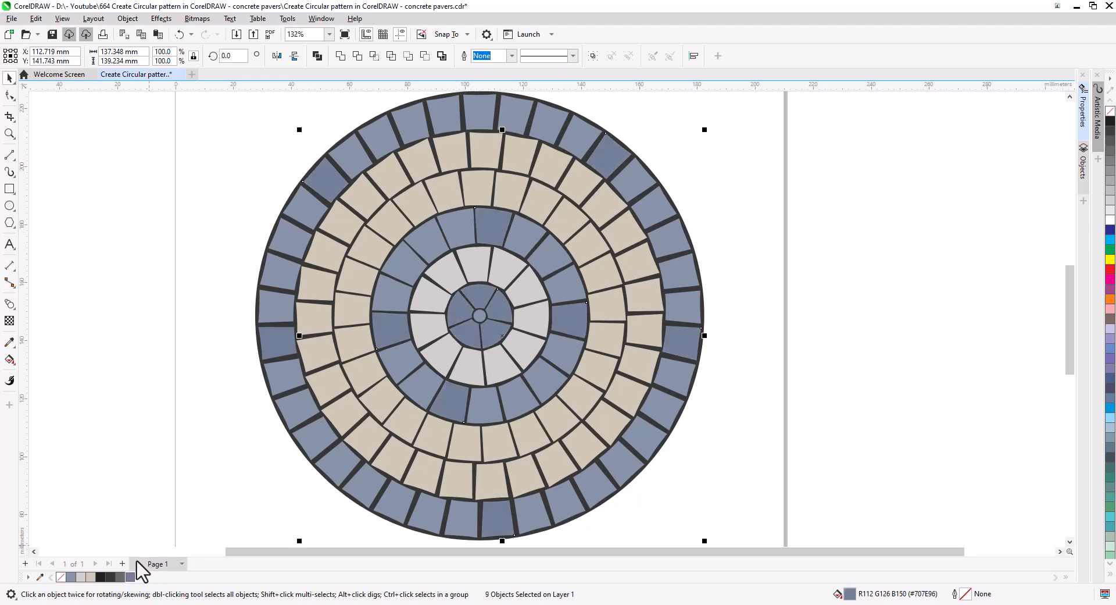
click(176, 469)
Change the fill of one paver on the outer ring's upper left to a lighter blue-grey, #9DAAC2.
click(296, 318)
click(298, 244)
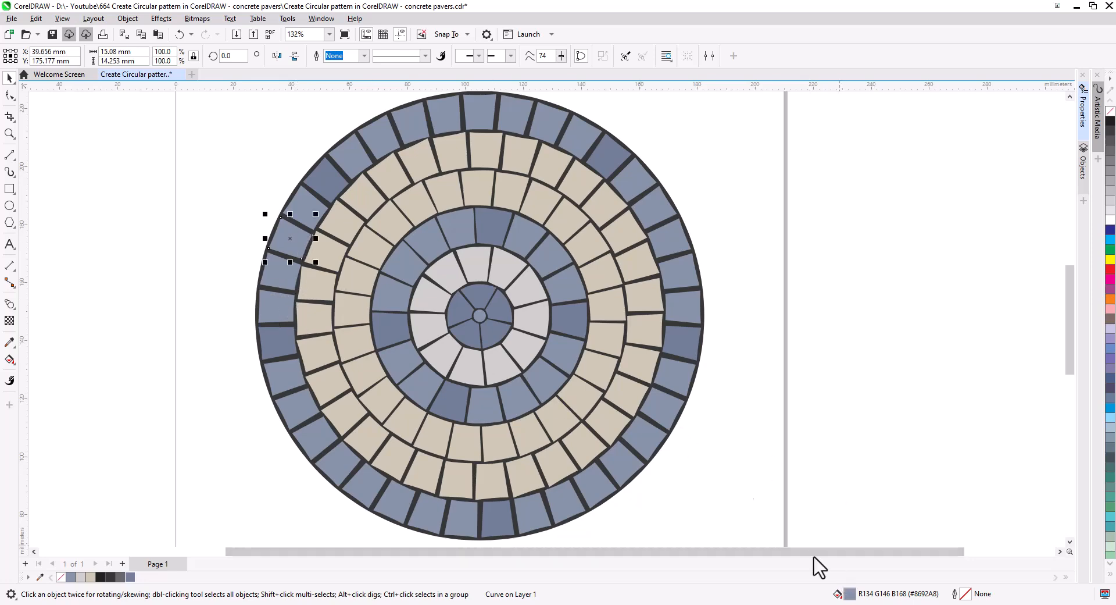
double_click(847, 595)
click(436, 204)
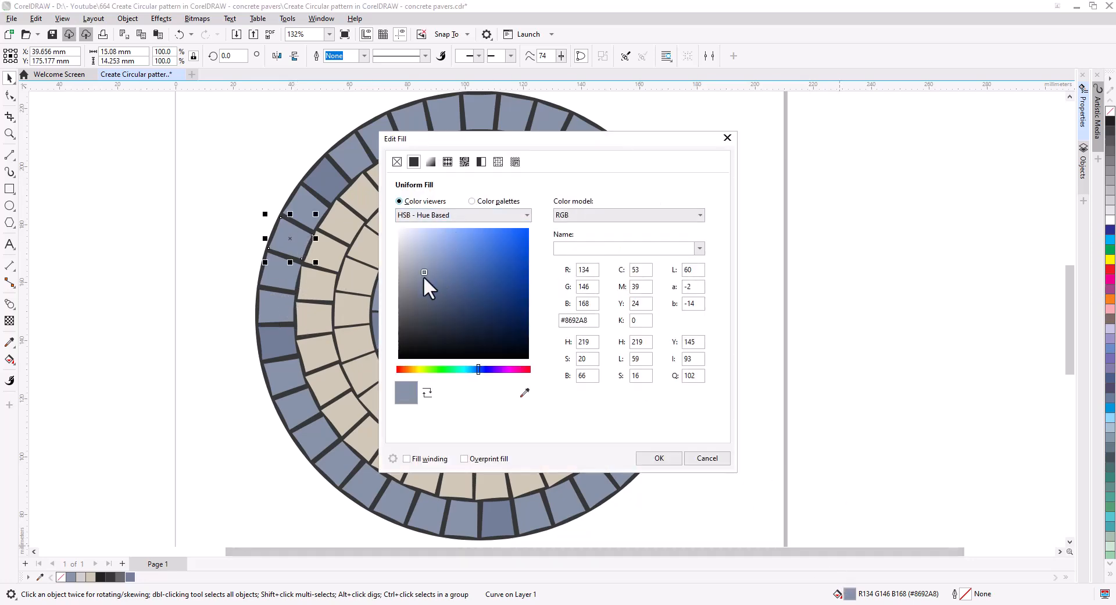
drag(425, 272, 424, 259)
click(659, 458)
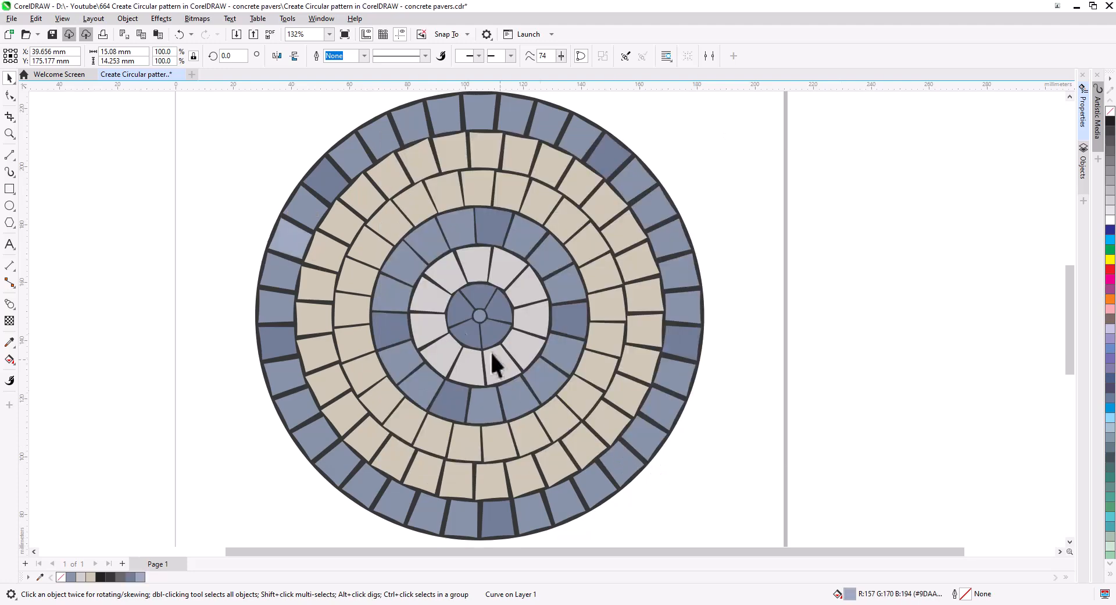
Fill several more scattered pavers in the outer and inner blue-grey rings with lighter blue-grey #9DAAC2.
click(359, 162)
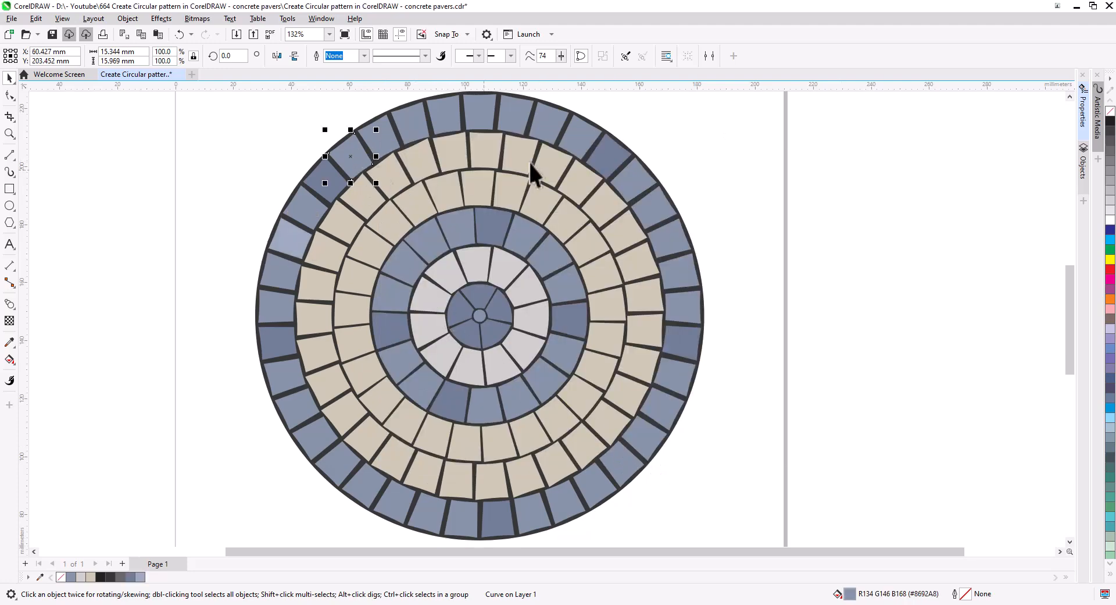
shift+click(570, 127)
shift+click(608, 461)
shift+click(681, 265)
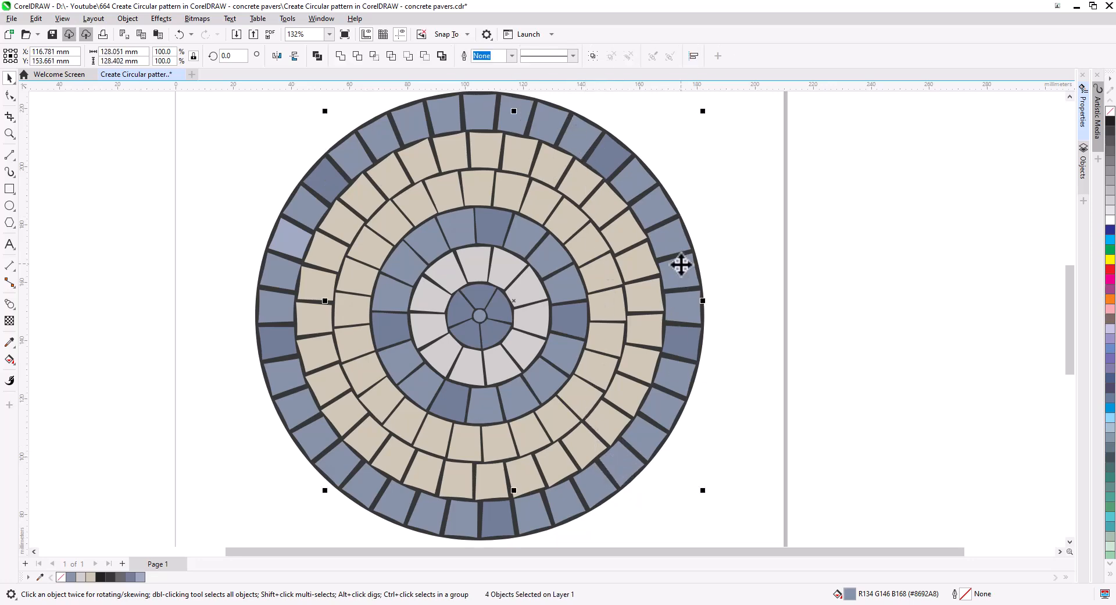
shift+click(362, 487)
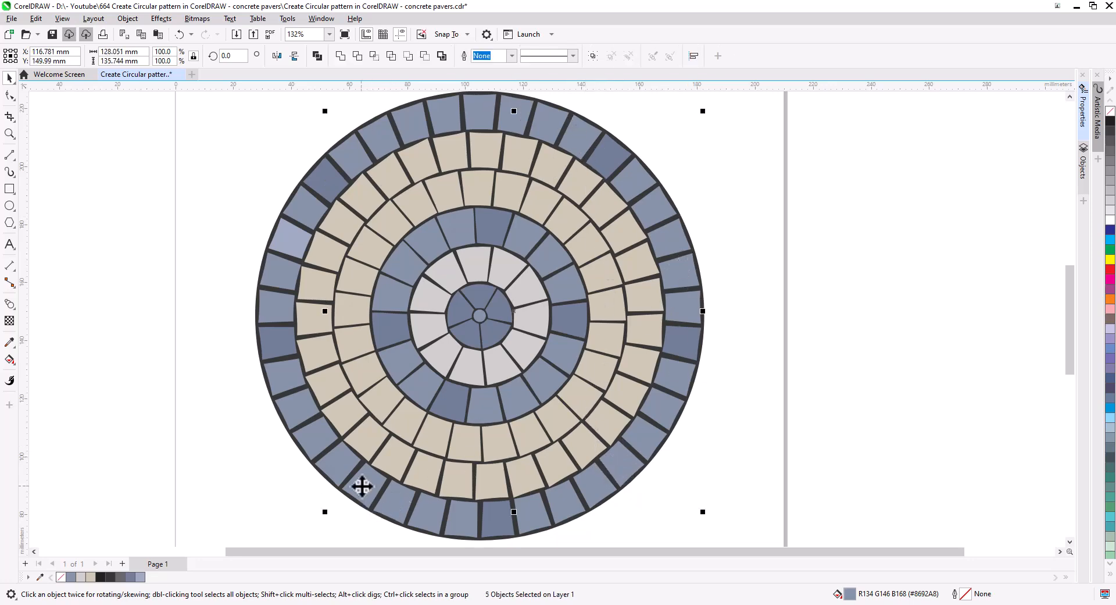
shift+click(407, 262)
click(140, 576)
key(Escape)
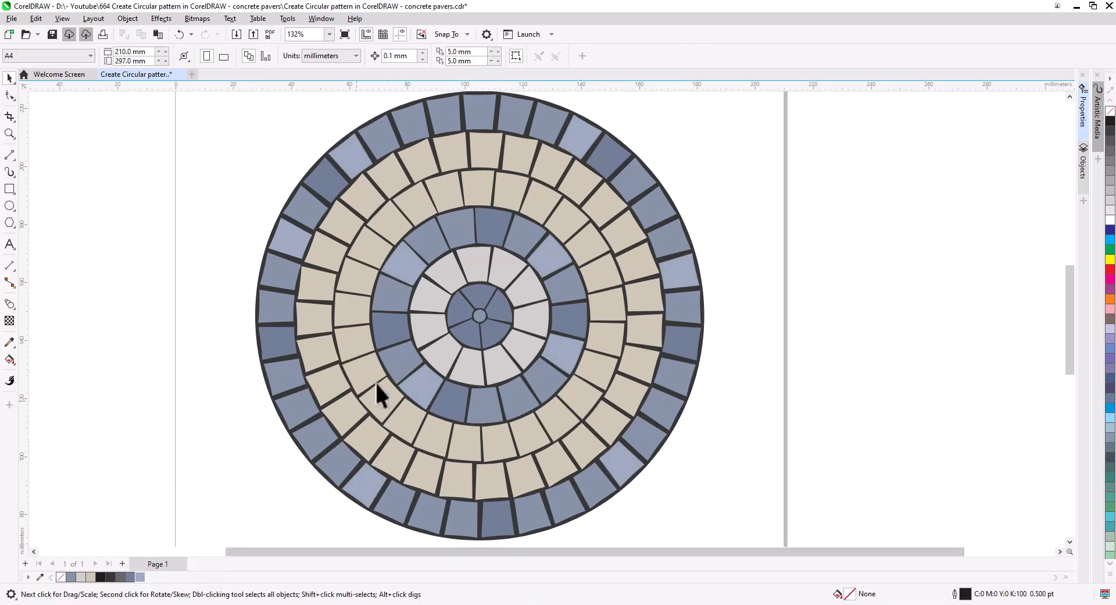
Break the innermost ring apart into separate pavers and fill its lower-left paver with blue-grey #8692A8.
click(480, 343)
right_click(473, 324)
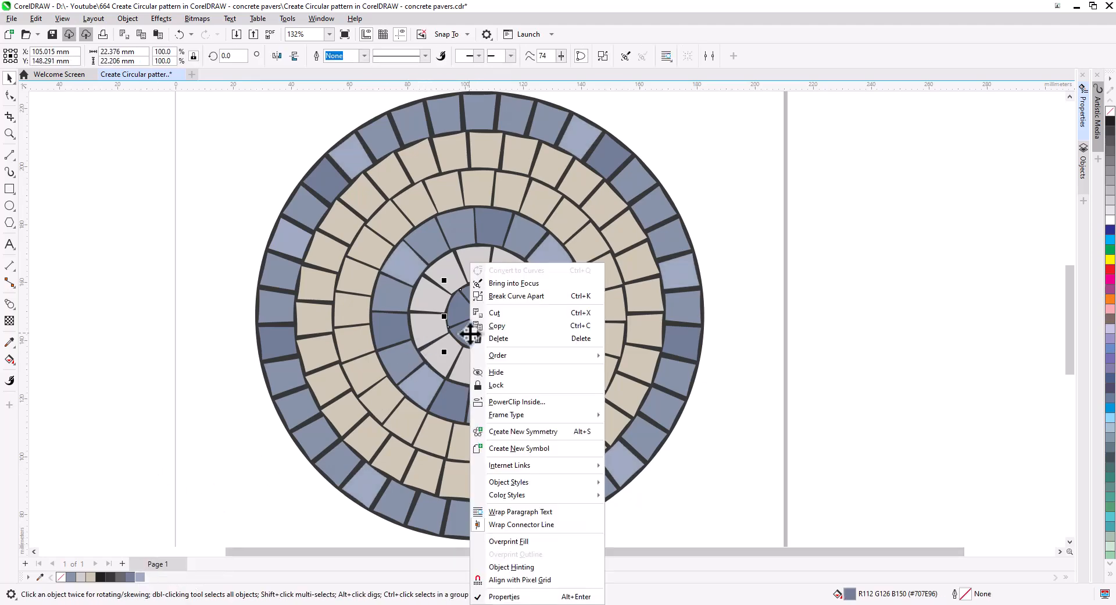
click(519, 296)
click(462, 333)
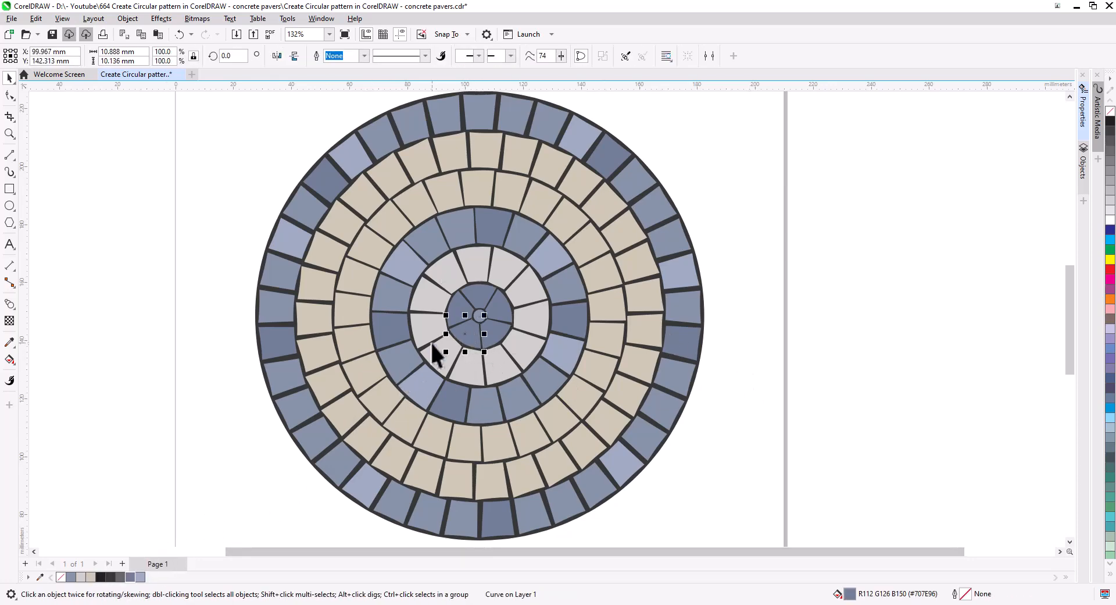
click(70, 577)
Fill the innermost ring's upper-right and upper-left pavers with lighter blue-grey #9DAAC2.
click(496, 308)
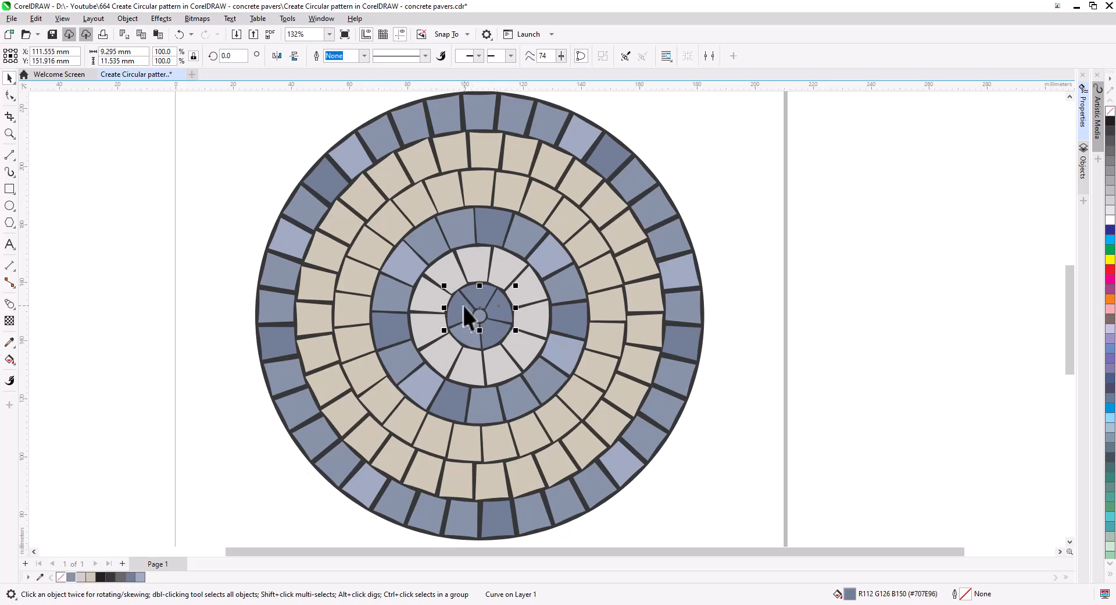
shift+click(463, 306)
click(142, 576)
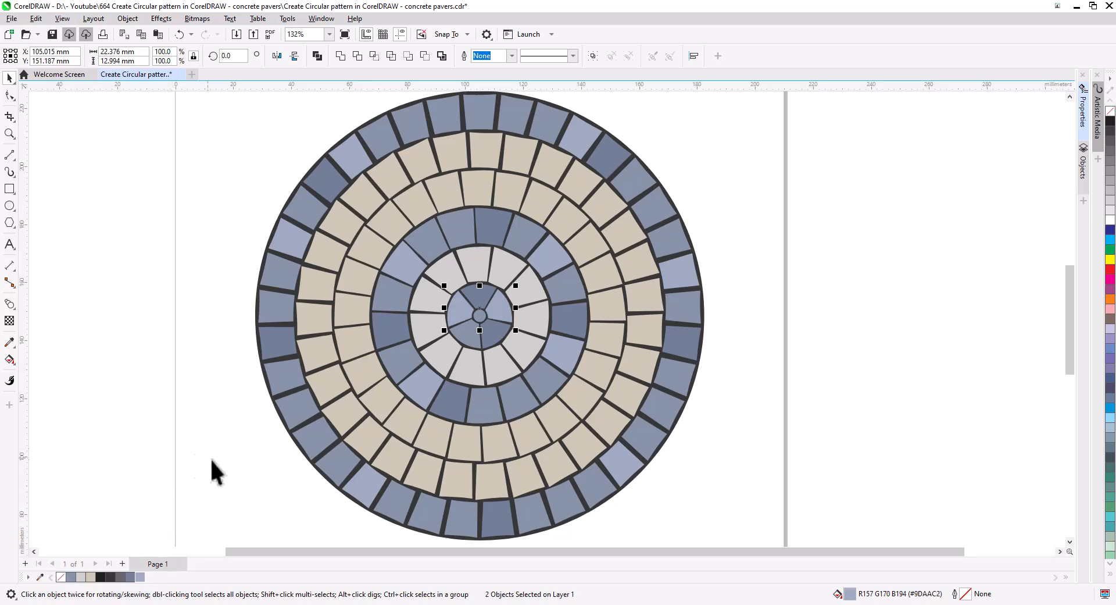
click(196, 454)
Change the fill of the innermost ring's upper-left paver to blue-grey #8692A8.
click(461, 310)
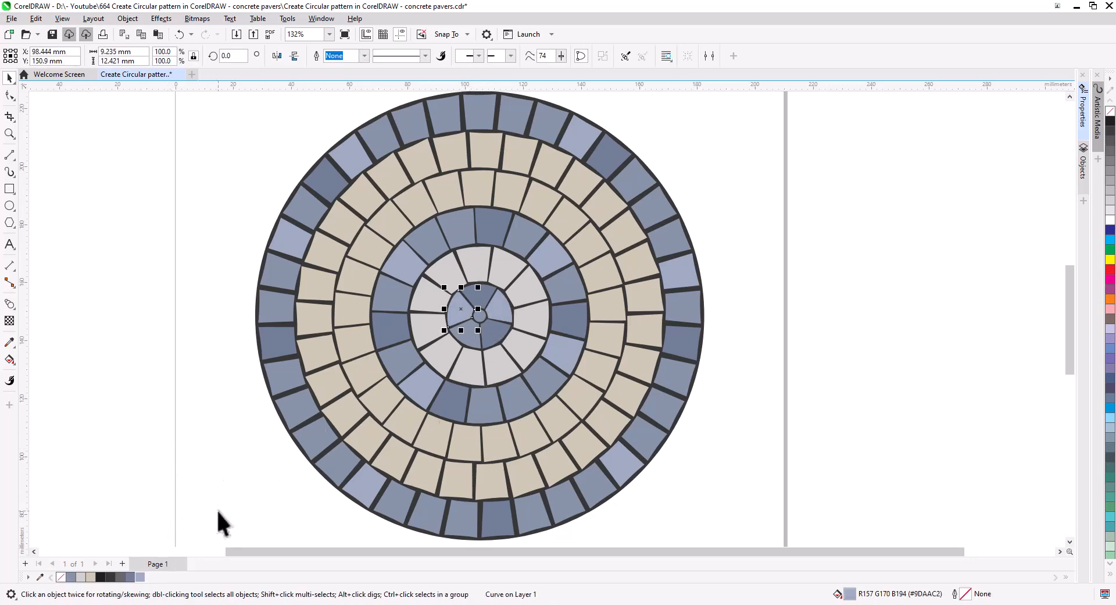
click(71, 577)
click(147, 496)
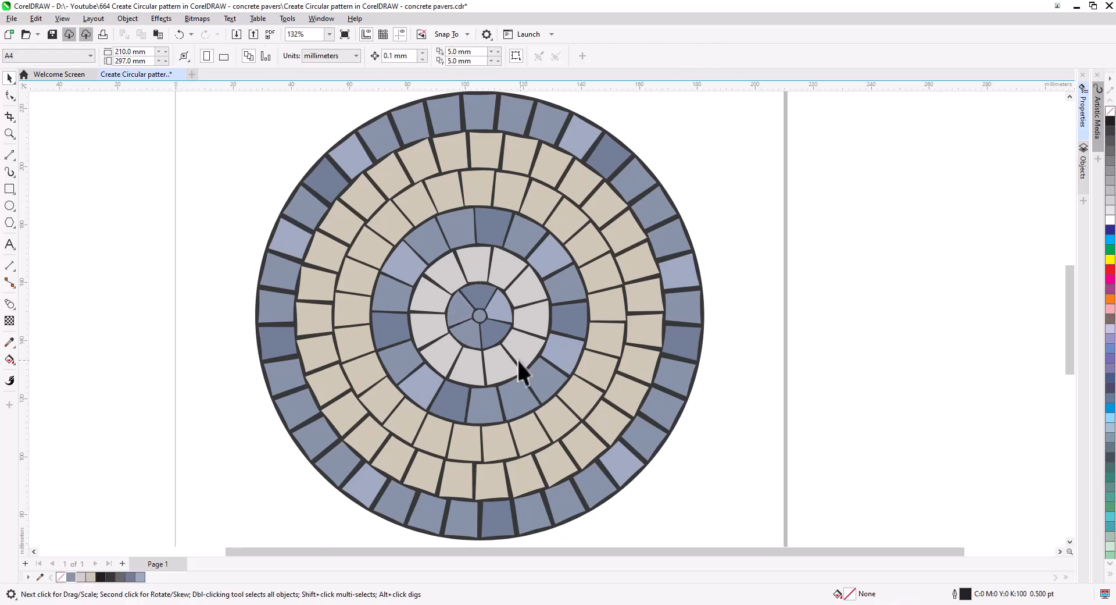
Fill the innermost ring's lower-left paver with lighter blue-grey #9DAAC2.
click(459, 333)
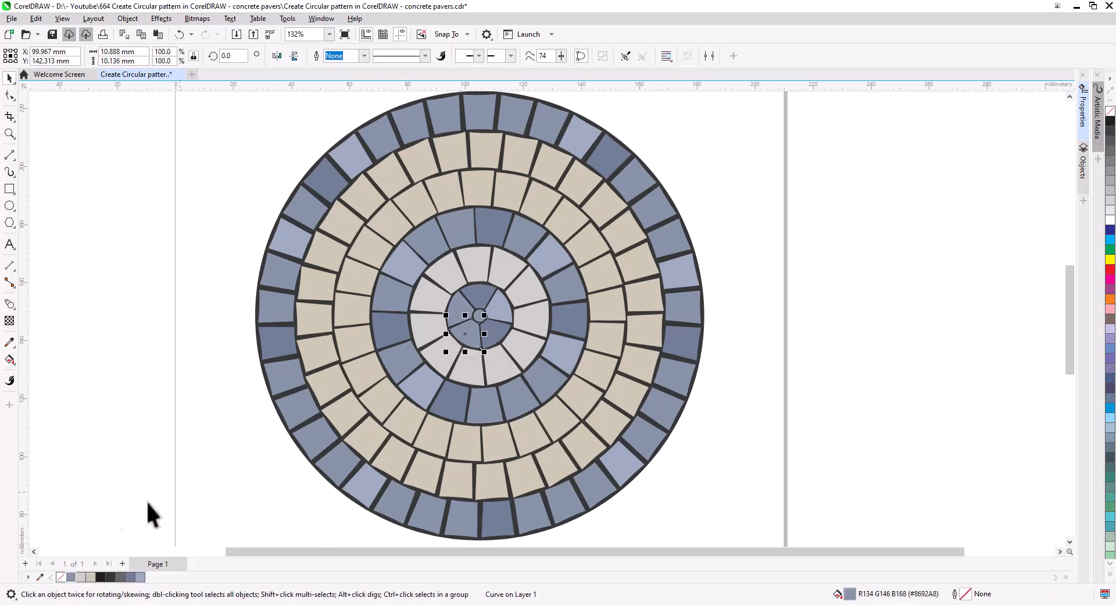
click(140, 576)
click(263, 464)
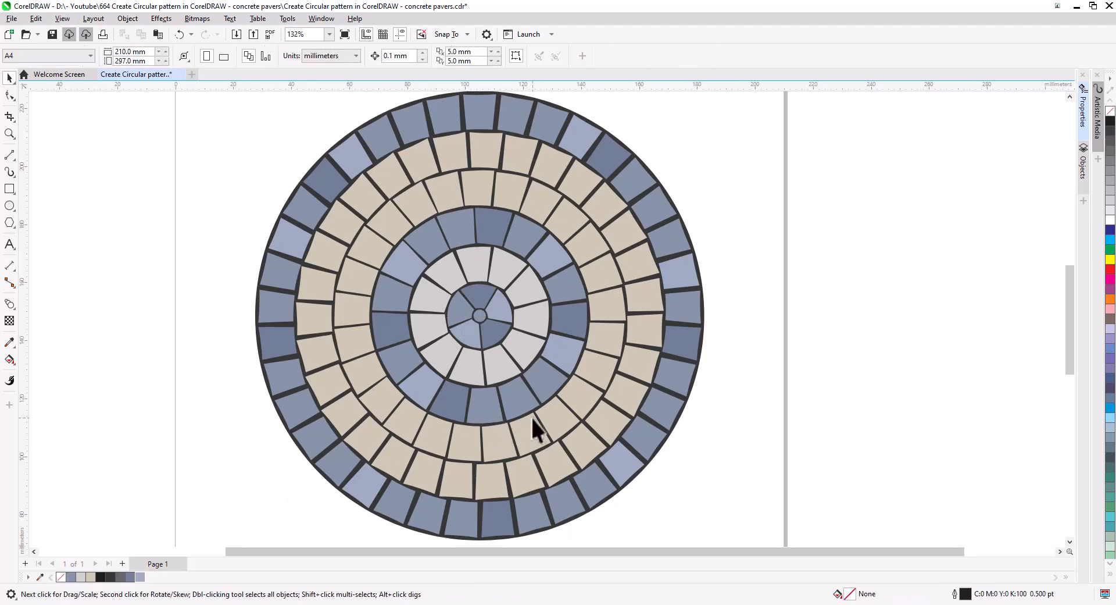
Change the uniform fill of the inner beige ring's rightmost paver to a darker shade of its beige.
click(609, 308)
double_click(850, 594)
click(437, 202)
drag(504, 143, 769, 180)
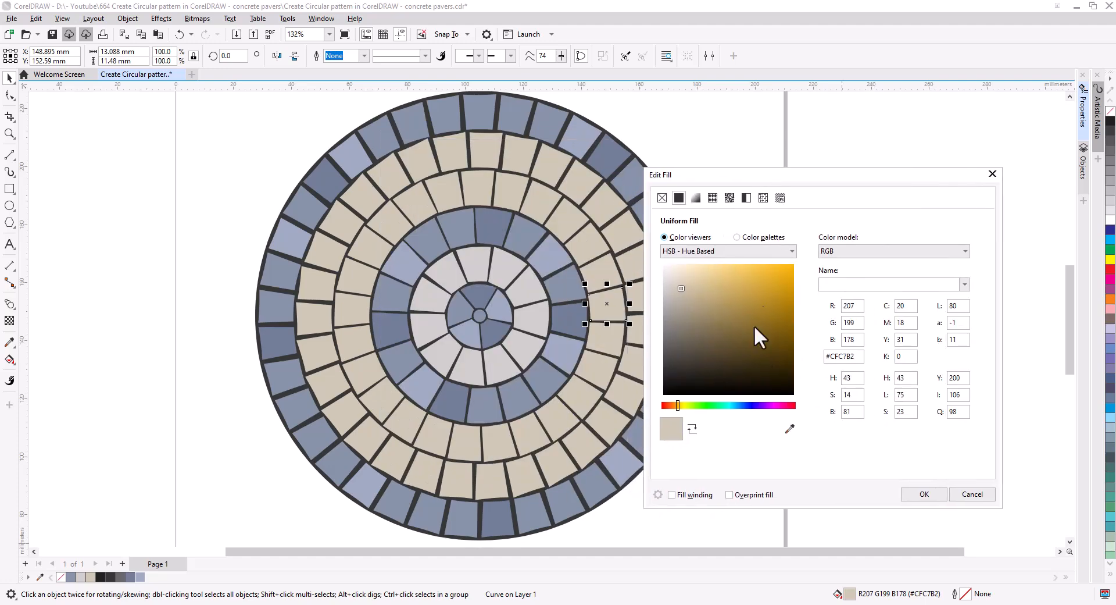
drag(681, 297, 684, 298)
click(924, 493)
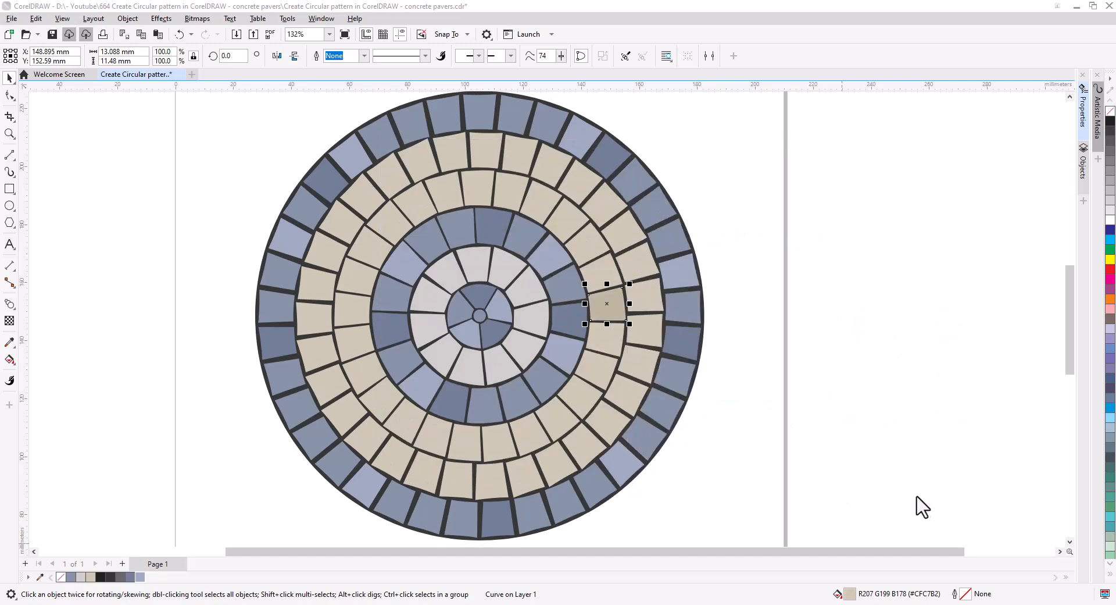
Fill seven more scattered pavers across the two beige rings with the darker beige.
click(361, 299)
shift+click(467, 197)
shift+click(467, 444)
shift+click(400, 470)
shift+click(339, 259)
shift+click(451, 155)
shift+click(651, 280)
click(150, 577)
key(Escape)
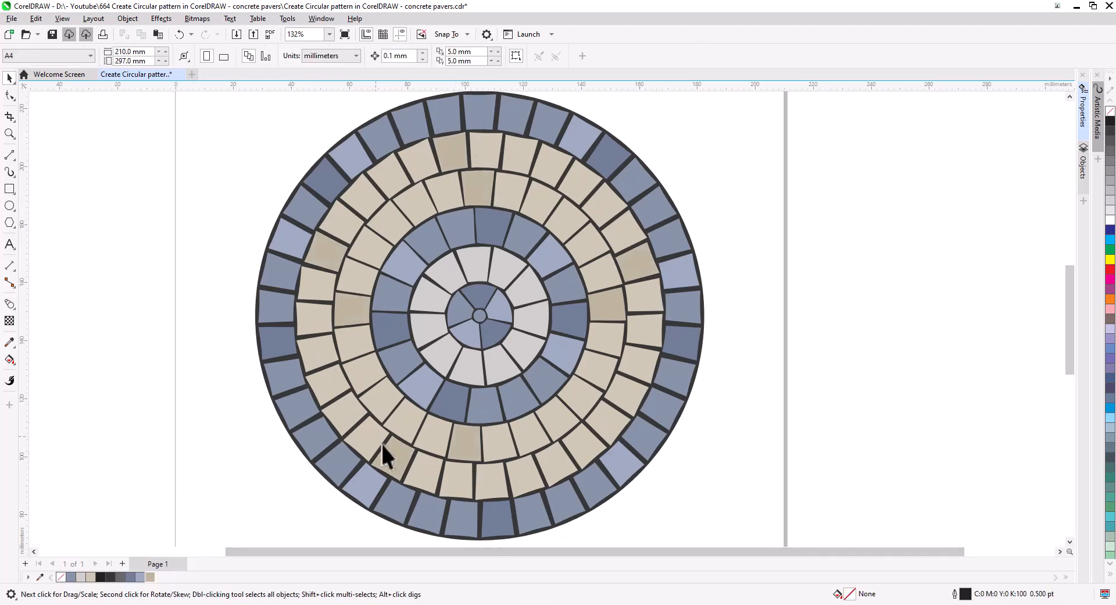
Fill three more pavers at the outer beige ring's lower right, upper right and lower left with the darker beige.
click(576, 451)
shift+click(570, 186)
shift+click(334, 401)
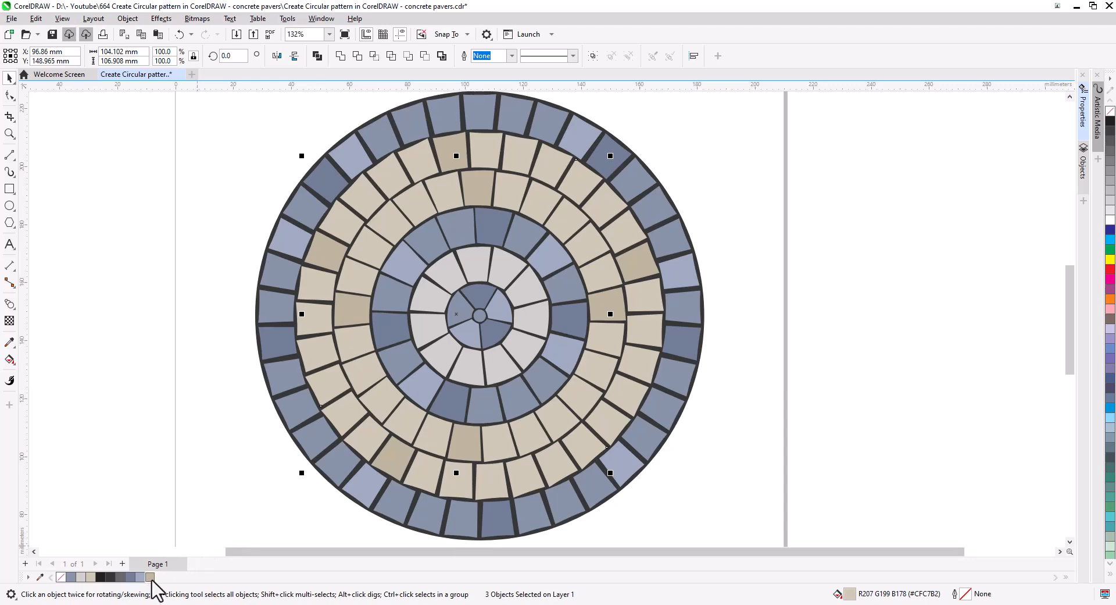
Change the uniform fill of the inner beige ring's lower-left paver to a lighter shade of its beige.
click(387, 404)
double_click(848, 593)
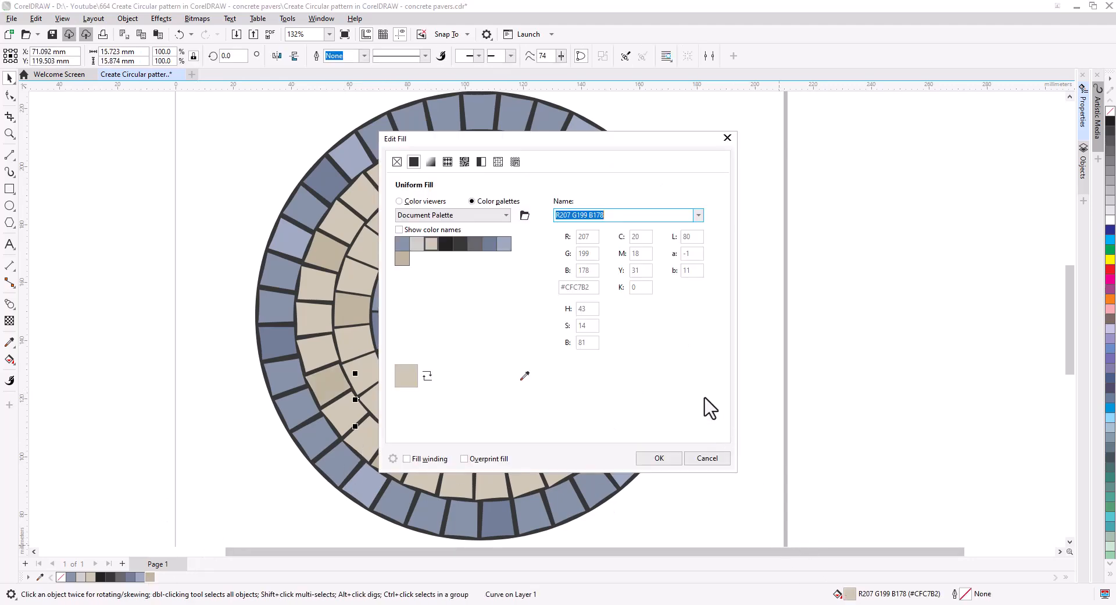
click(433, 201)
drag(503, 139, 655, 179)
drag(567, 288, 564, 284)
click(810, 498)
Fill five more scattered pavers in the inner beige ring with the lighter beige.
click(356, 344)
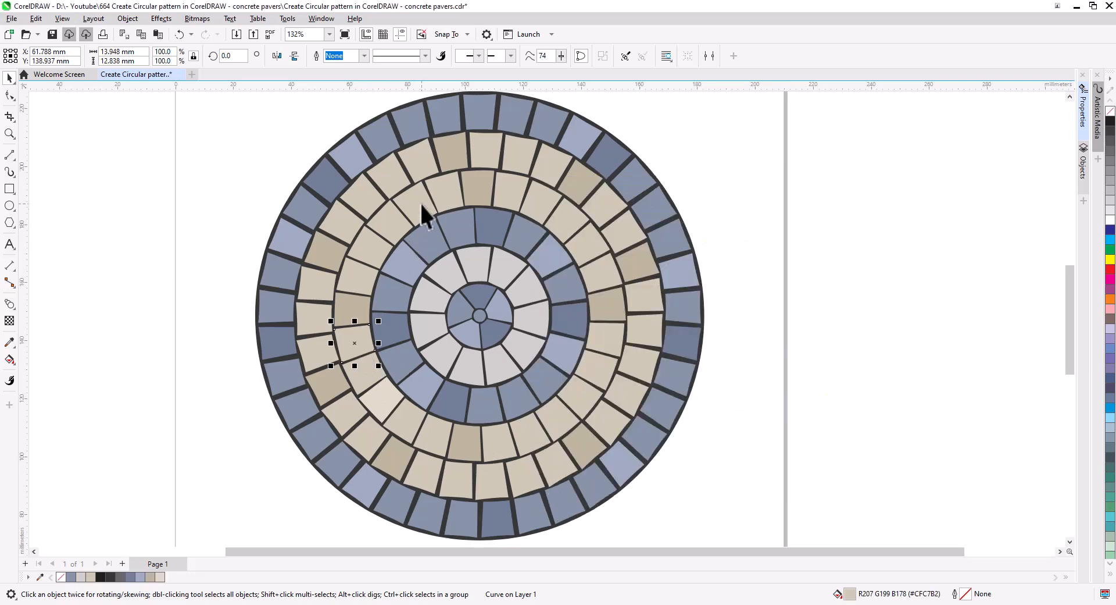
shift+click(420, 203)
shift+click(567, 224)
shift+click(596, 371)
click(159, 577)
key(Escape)
click(515, 437)
click(159, 577)
key(Escape)
Fill five scattered pavers in the outer beige ring with the lighter beige.
click(458, 485)
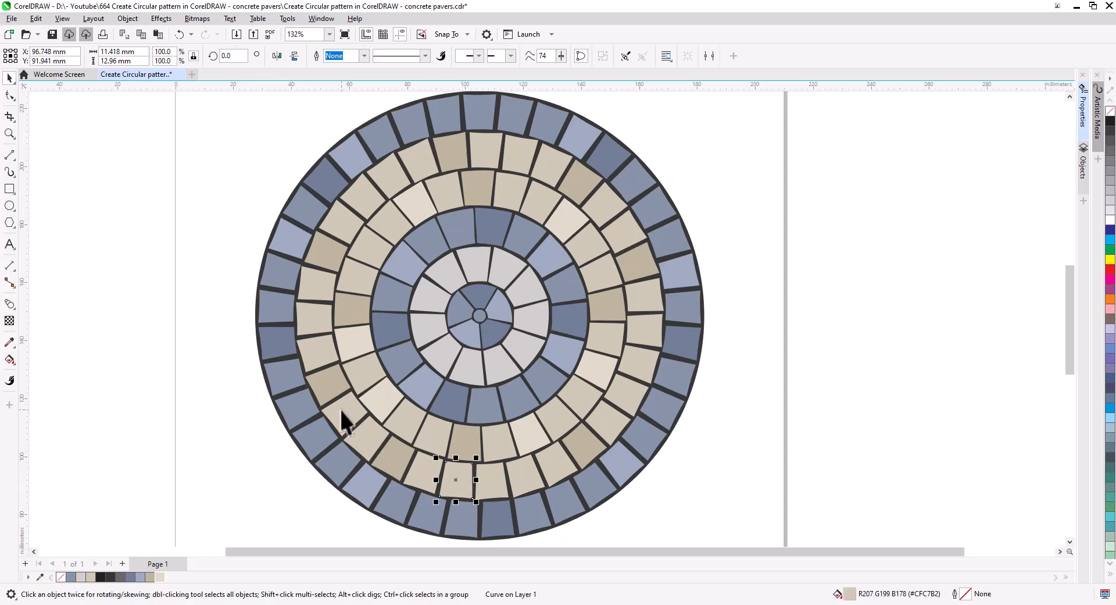
shift+click(325, 383)
shift+click(404, 242)
shift+click(533, 160)
shift+click(648, 329)
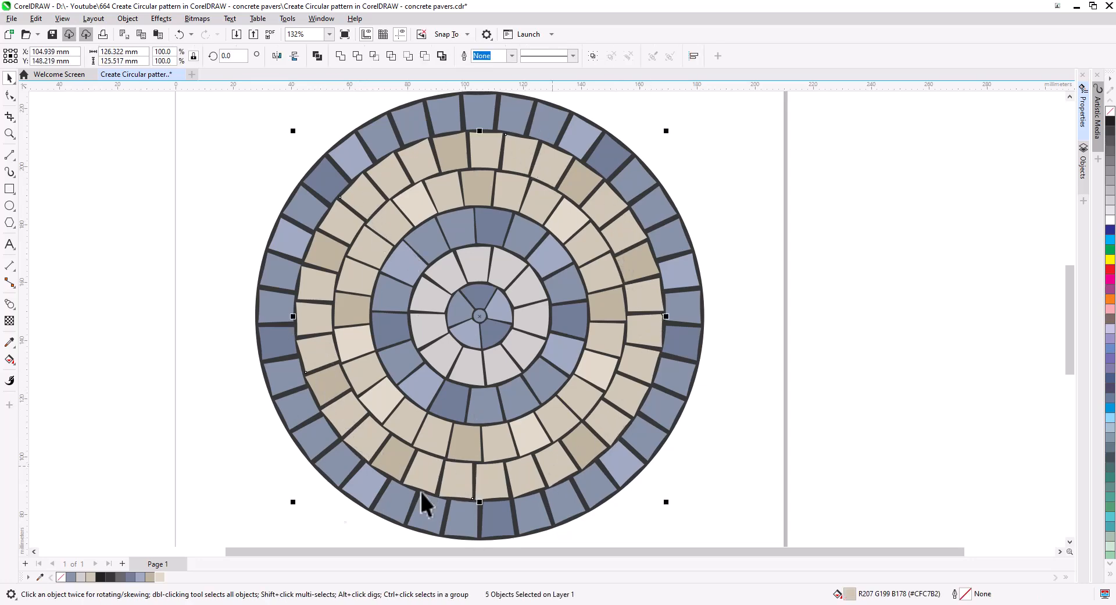
click(159, 577)
click(250, 520)
Group all the pavers together with the dark background circle.
scroll(499, 321, down, 1)
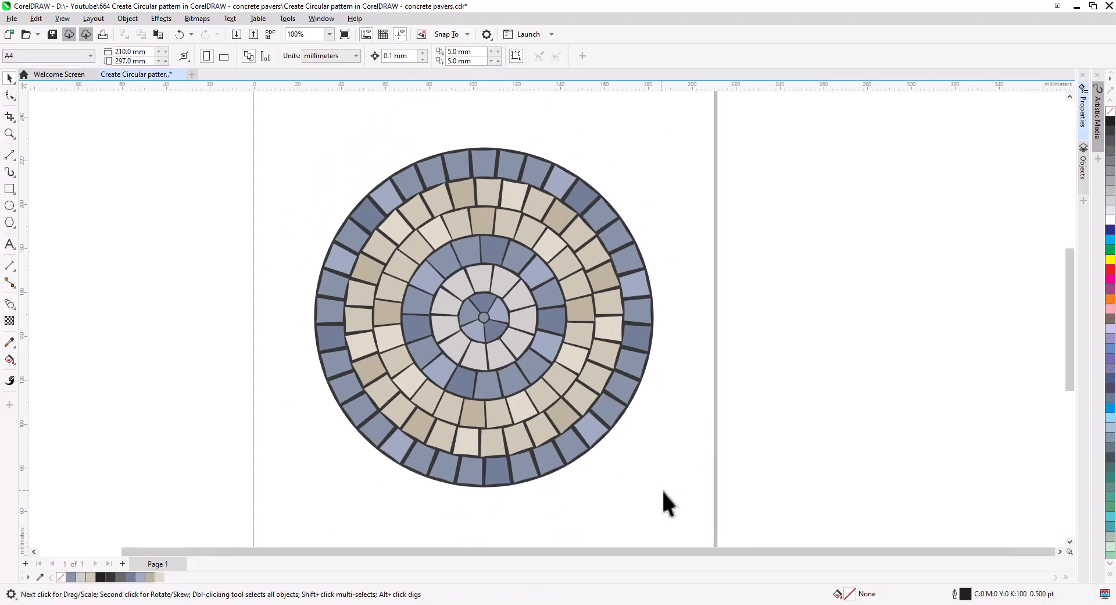
drag(277, 124, 278, 125)
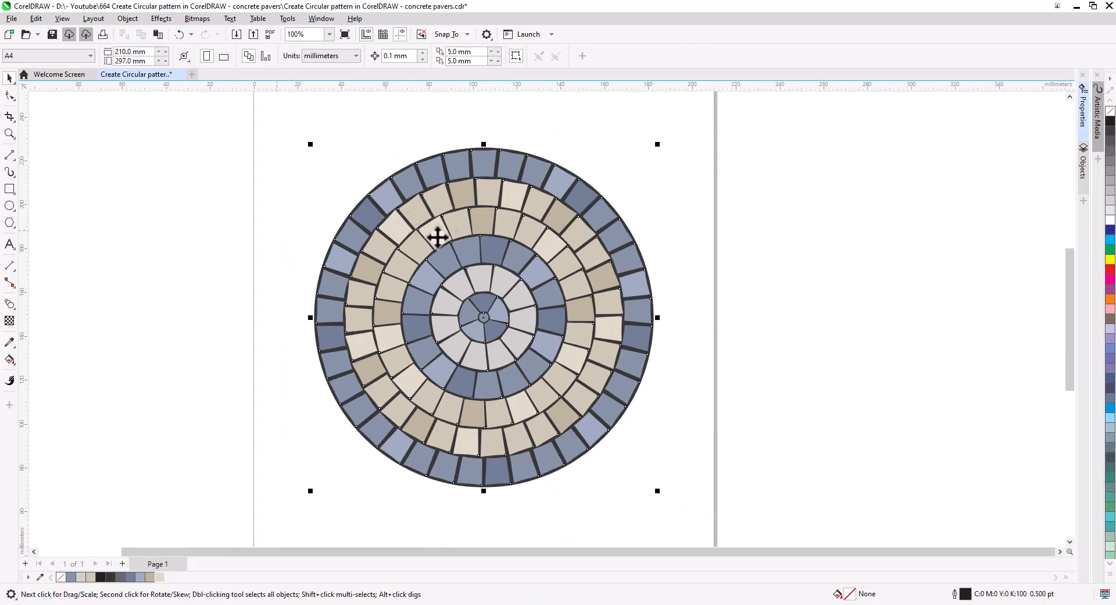
right_click(484, 237)
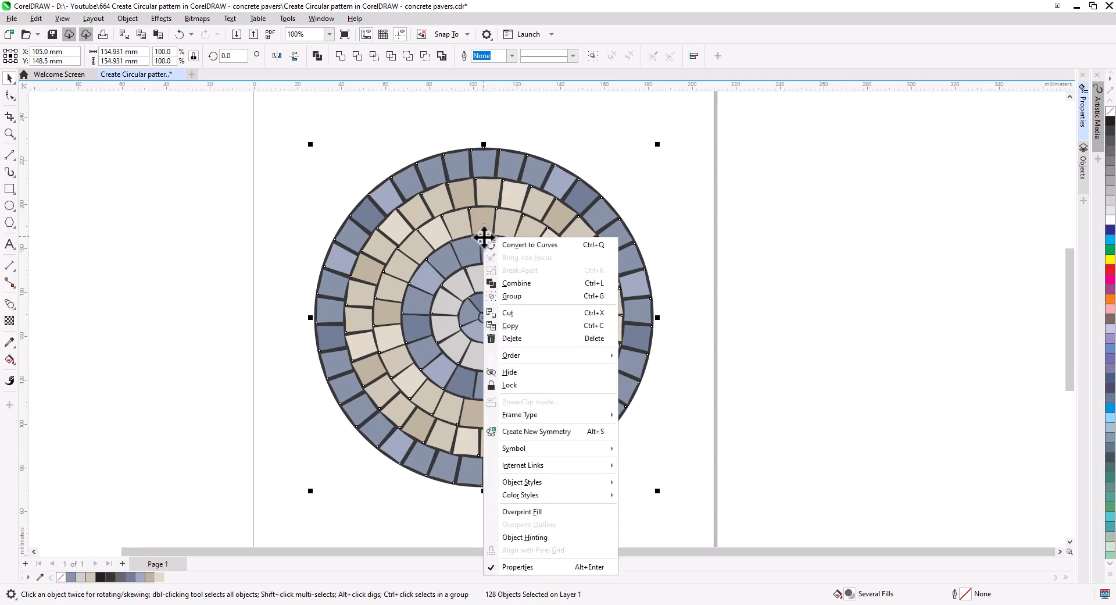
click(530, 297)
click(714, 351)
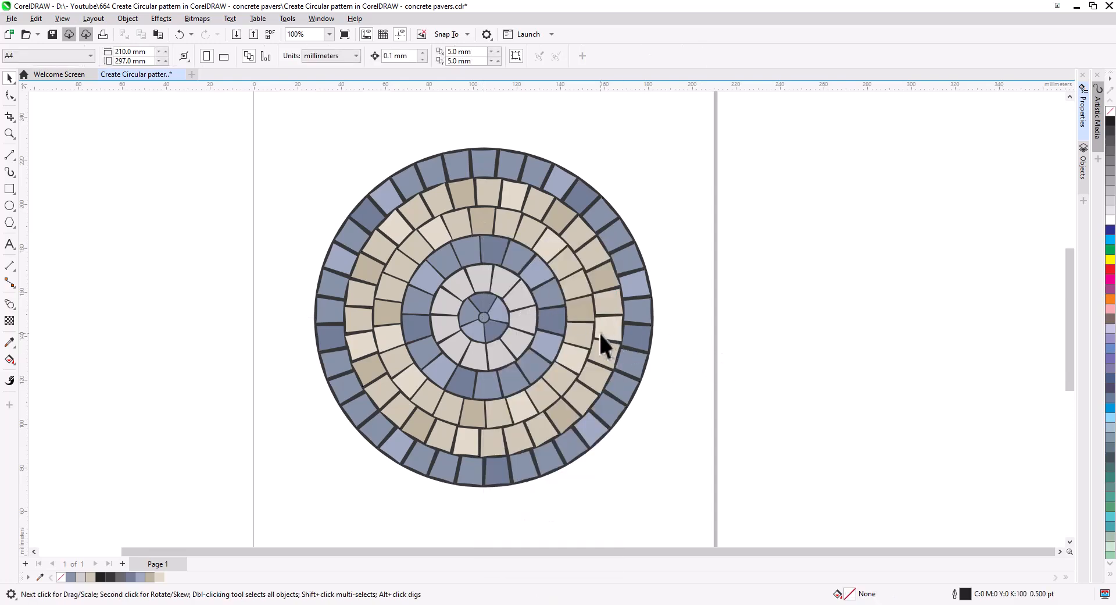
Apply an Add Noise bitmap effect to the grouped circular pattern.
click(549, 336)
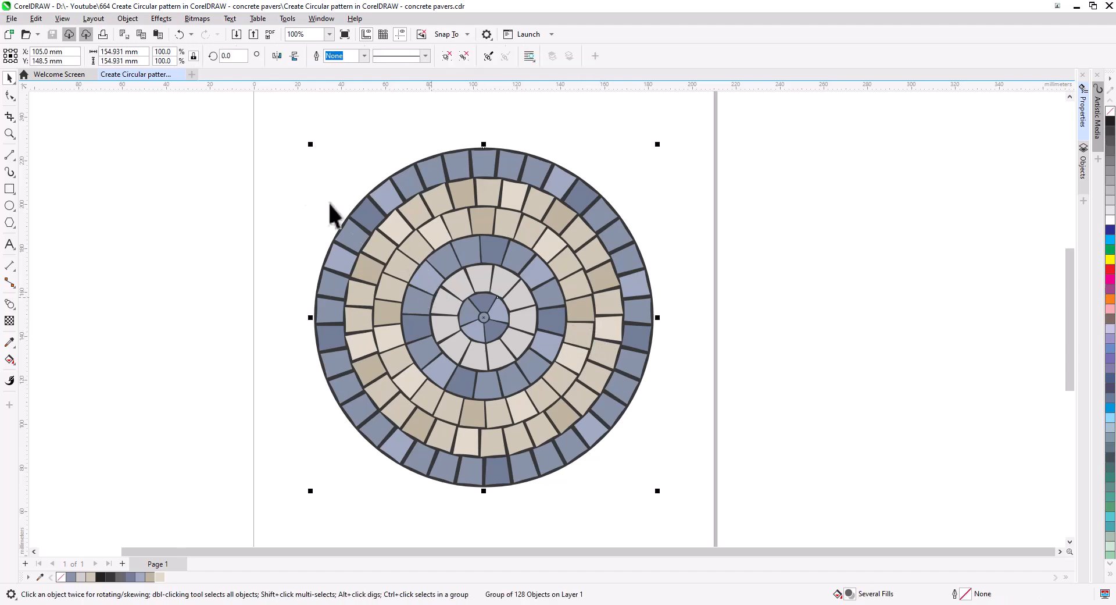
click(161, 19)
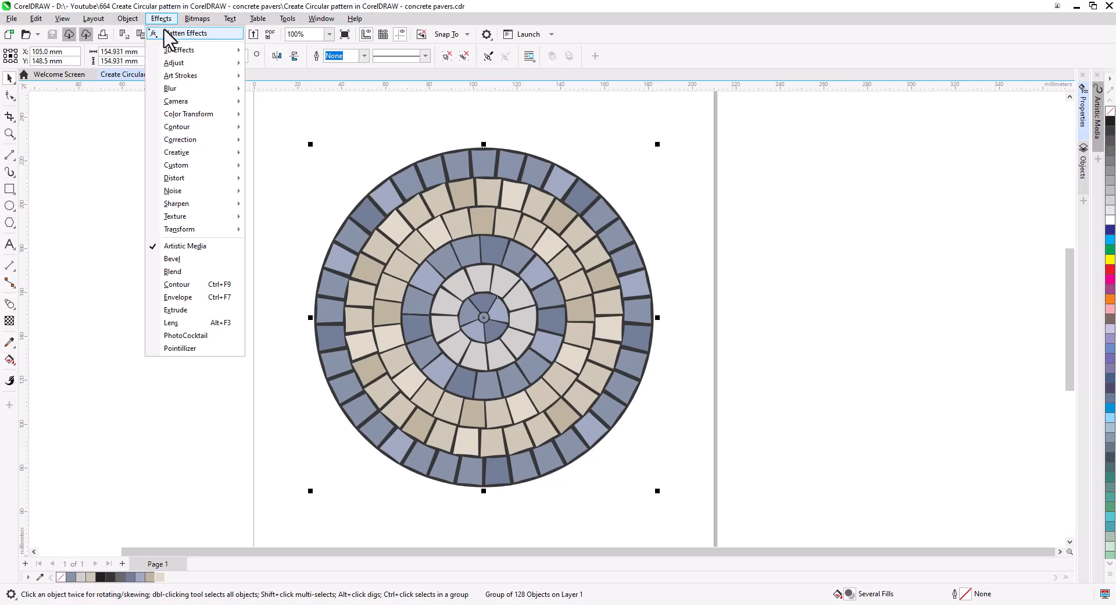
mouse_move(183, 192)
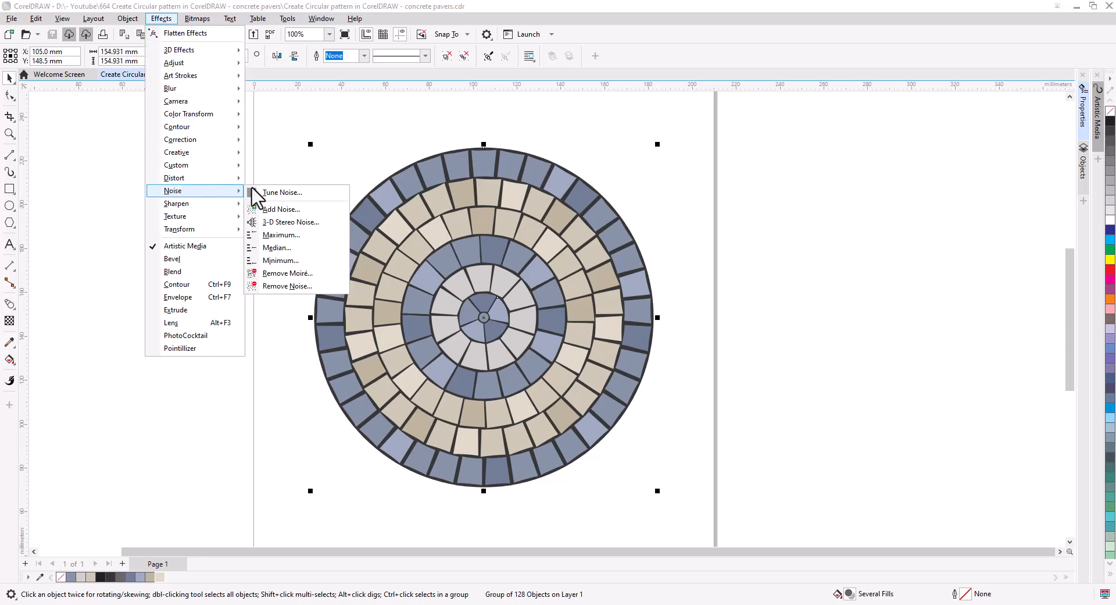
click(292, 209)
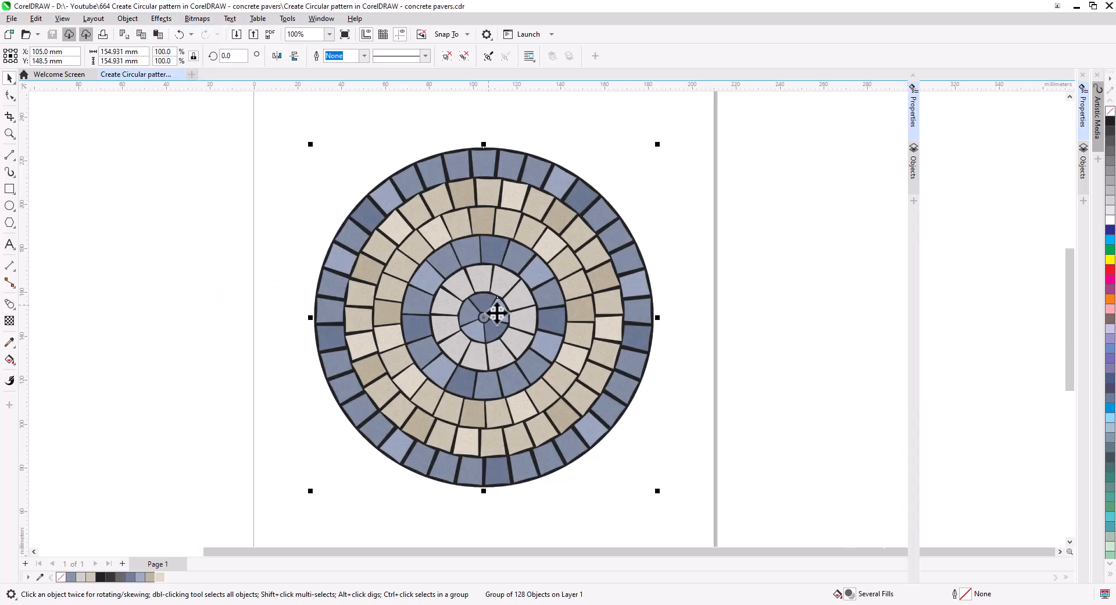
Slightly reduce the level and density of the pattern's Add Noise effect.
scroll(515, 352, up, 5)
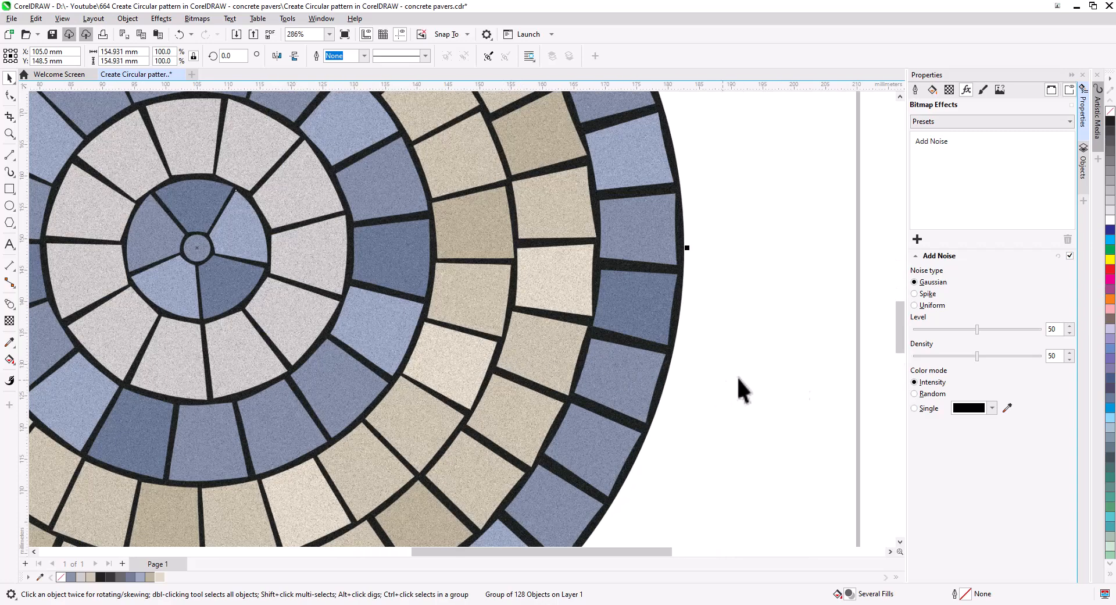
click(974, 330)
click(970, 357)
click(720, 362)
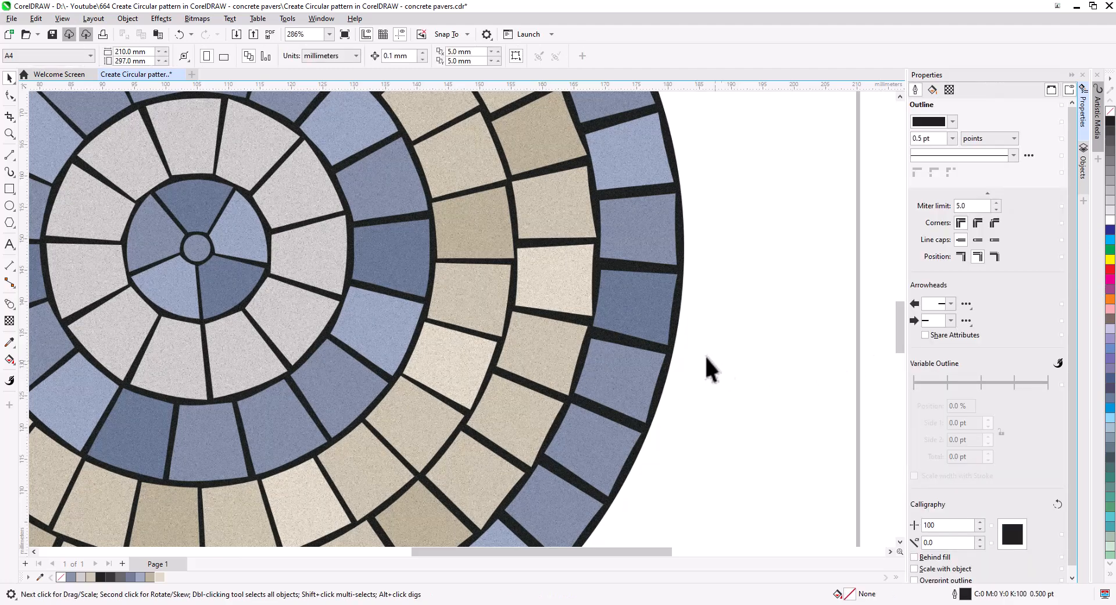
scroll(567, 326, down, 5)
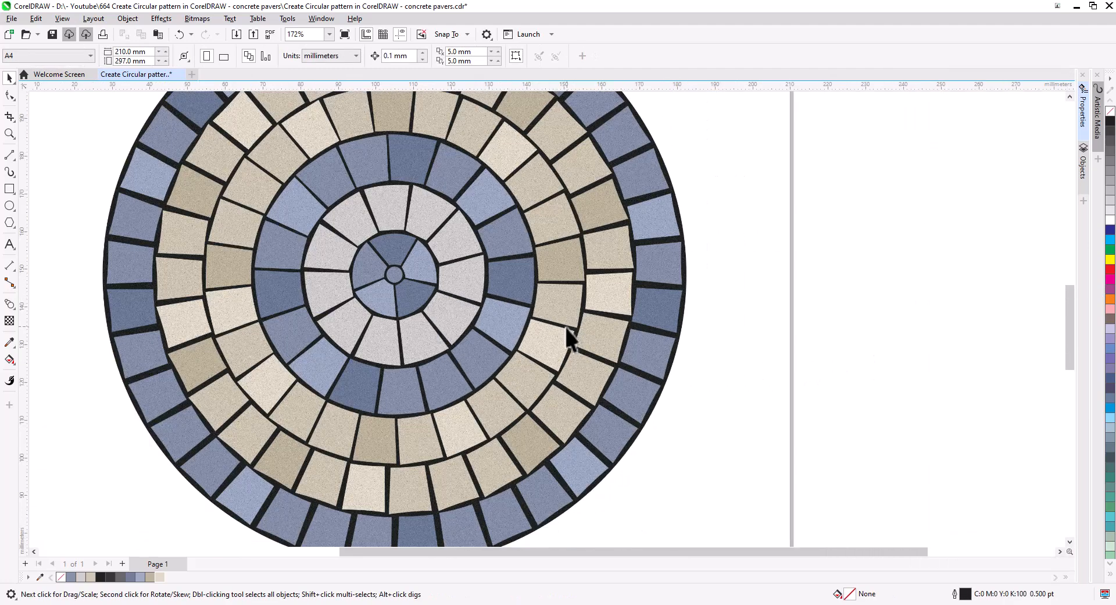
scroll(546, 350, down, 1)
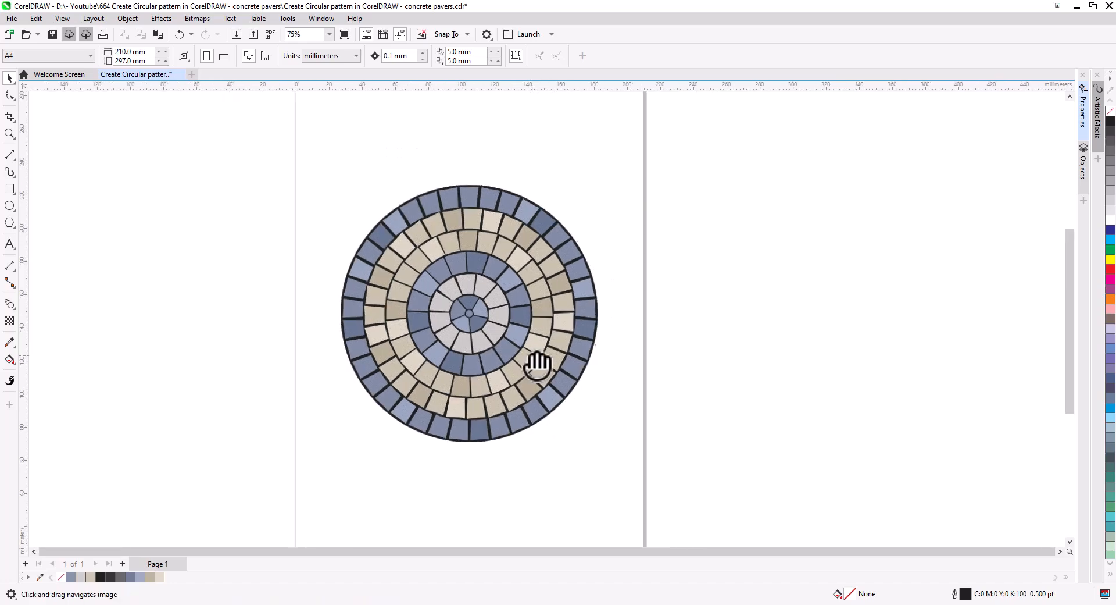
Copy the circular pattern beside the page at 76.5% scale and place a duplicate of that small circle directly below it.
click(467, 332)
drag(416, 261, 652, 395)
click(652, 387)
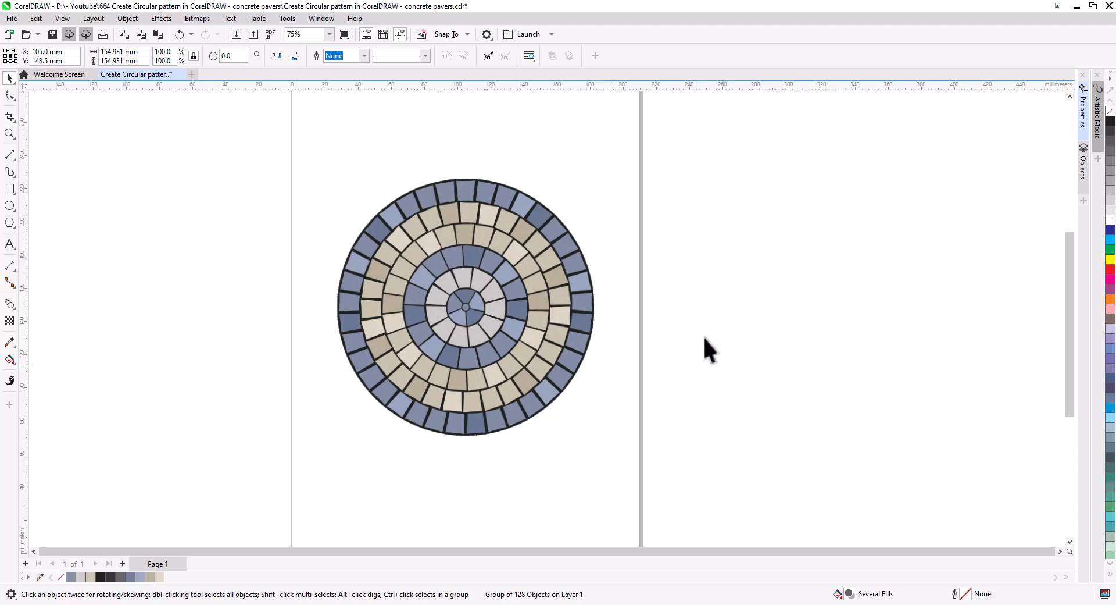
drag(795, 275, 767, 304)
drag(666, 412, 756, 235)
Duplicate the two small circles alongside themselves to form a two-by-two grid.
click(782, 255)
shift+click(748, 405)
drag(696, 383, 891, 370)
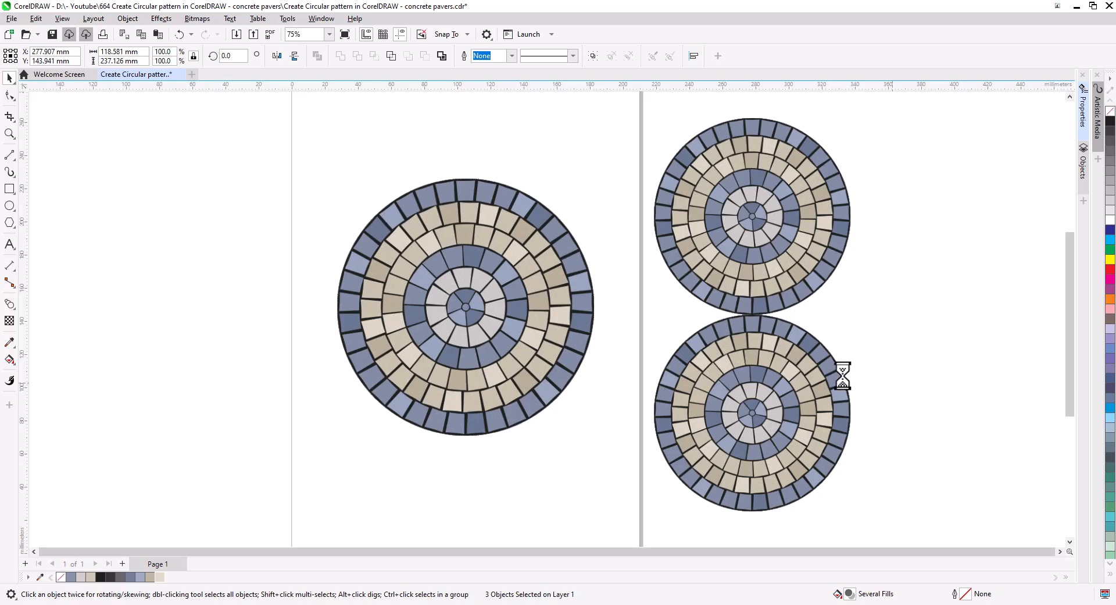
Rotate the small circles by different amounts, setting the lower-right one to about 344.5° and the lower-left one to about 16.7°.
click(701, 234)
click(698, 231)
drag(649, 112, 654, 159)
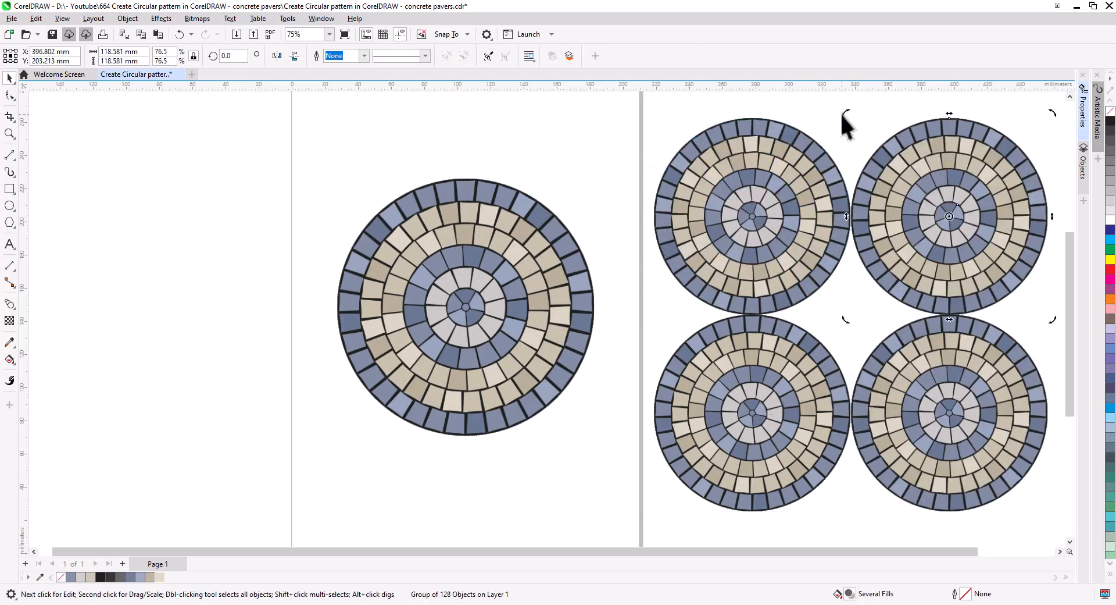
click(912, 396)
click(913, 395)
drag(845, 513, 826, 474)
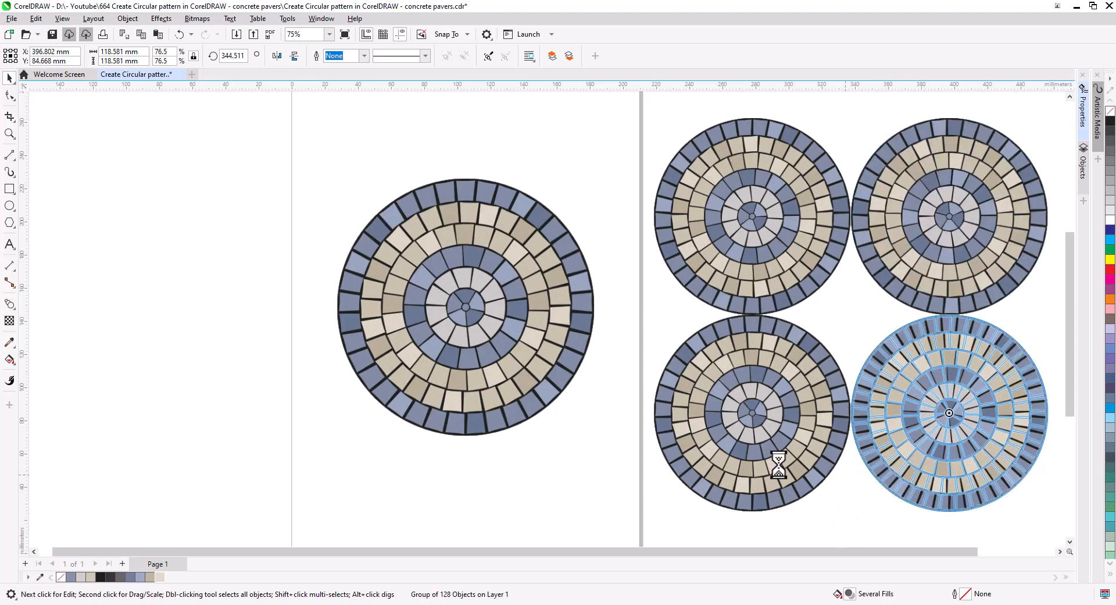
click(774, 477)
click(774, 477)
drag(857, 515, 863, 472)
Group the four small circles of the two-by-two grid.
shift+click(740, 300)
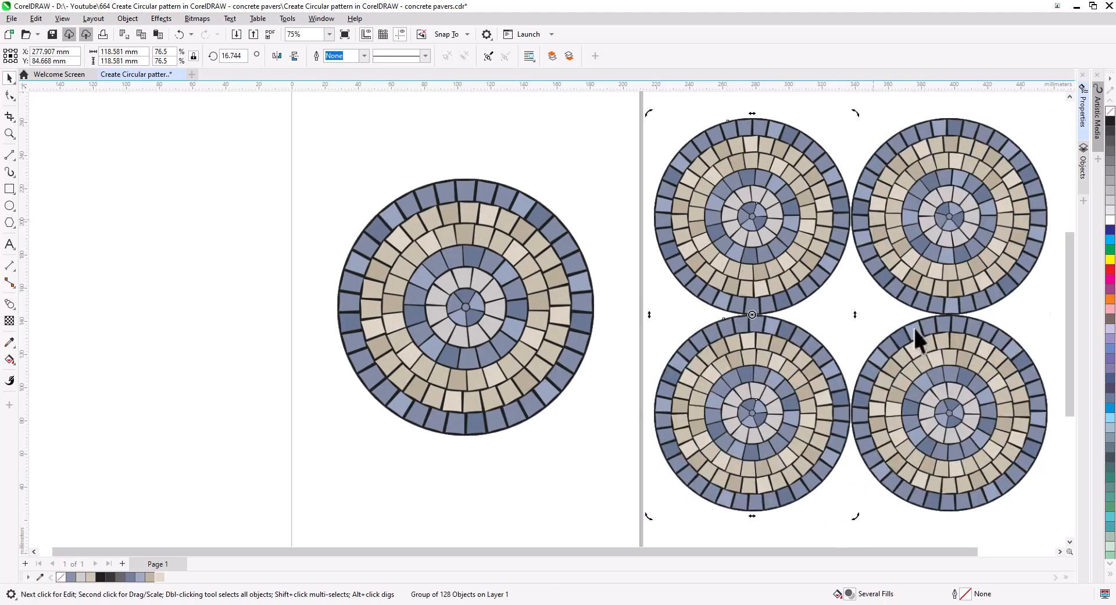
shift+click(910, 293)
shift+click(933, 390)
right_click(934, 389)
click(971, 111)
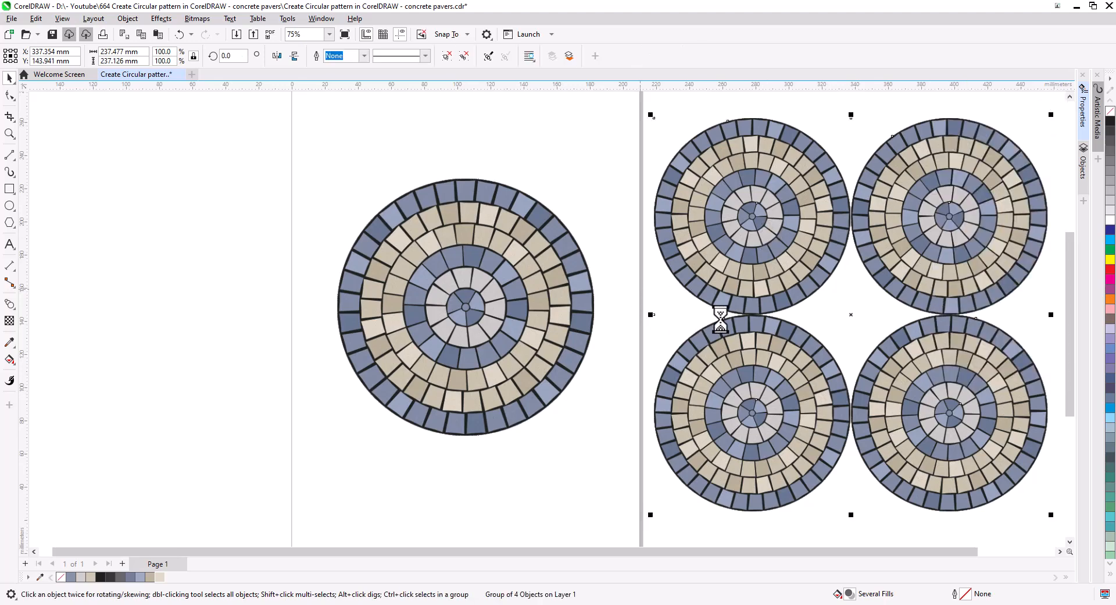
Centre the group of four small circles on the page and send it to the back of the page.
key(p)
key(Escape)
click(618, 392)
right_click(618, 392)
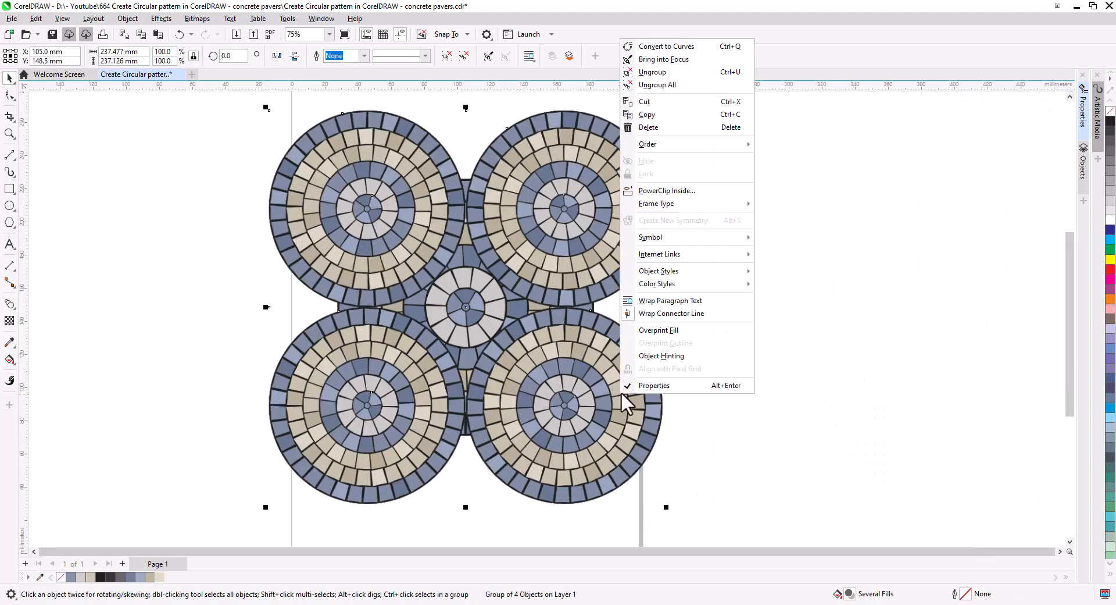
mouse_move(692, 148)
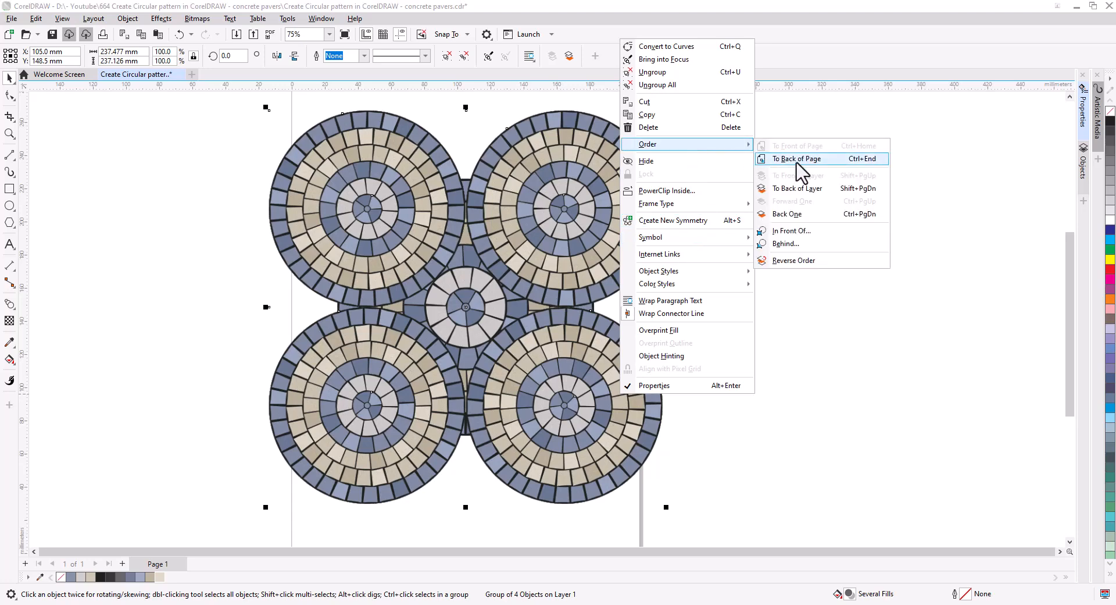
click(798, 162)
click(742, 312)
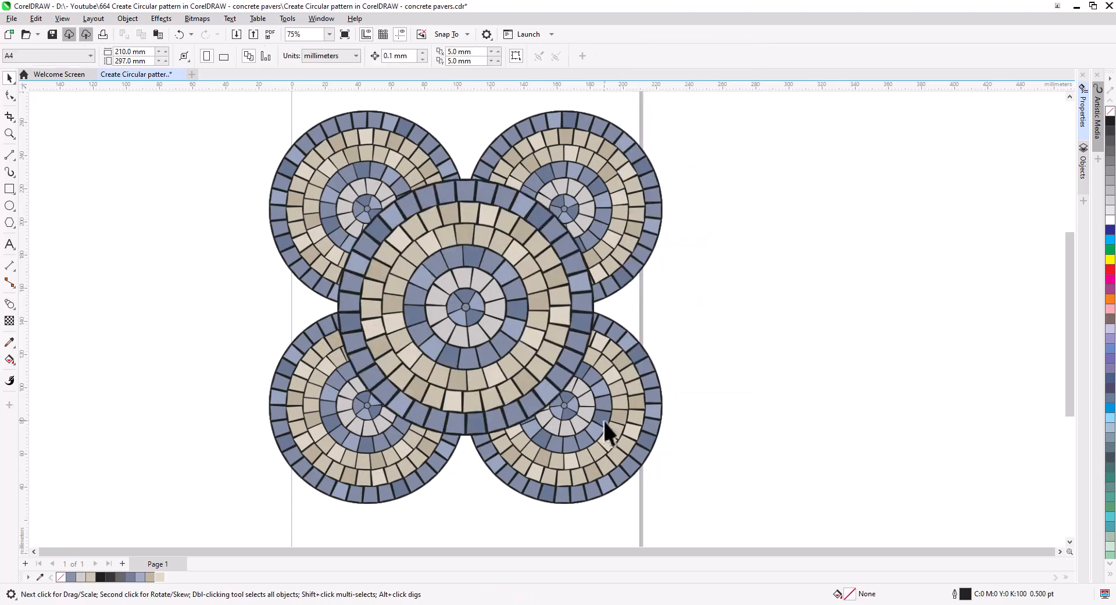
Scale the group of four small circles about its centre to 89.2%, ungroup it, and save the drawing.
drag(666, 508, 645, 494)
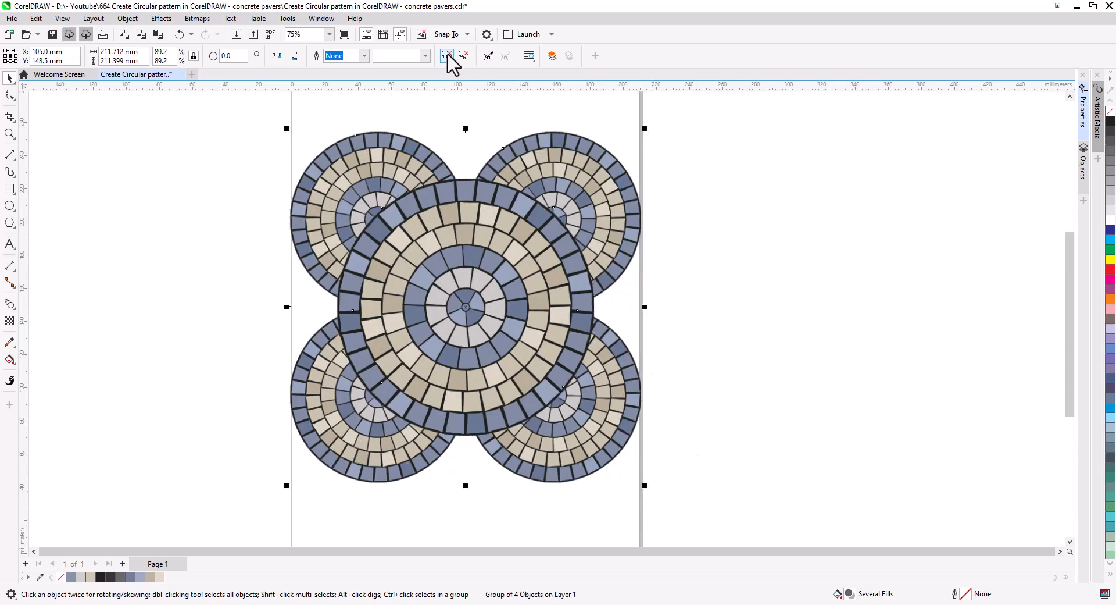
click(676, 237)
drag(680, 252, 720, 271)
key(ctrl+s)
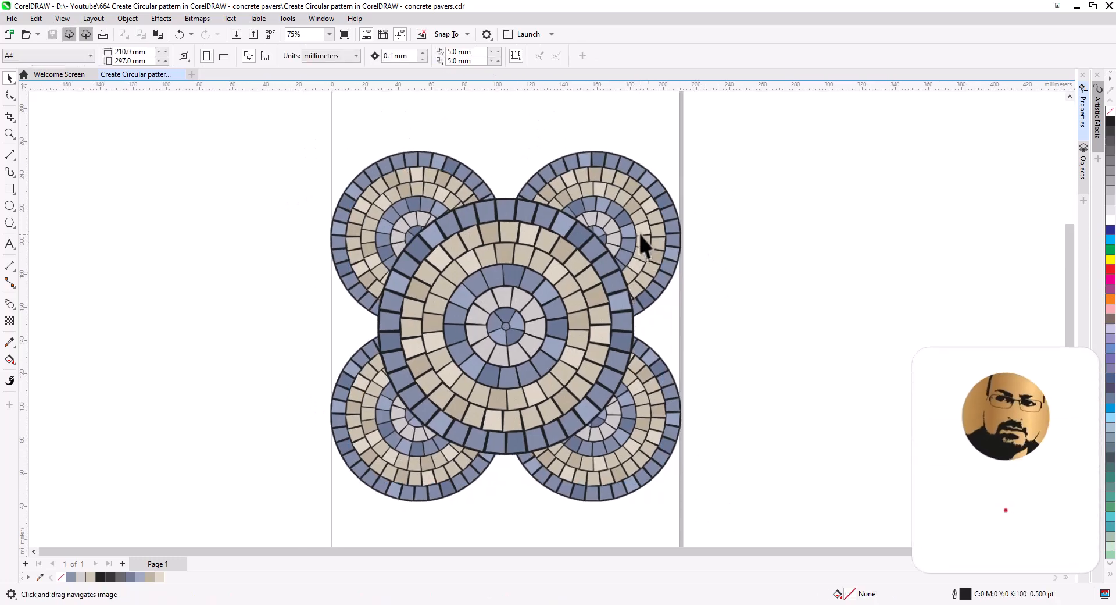
Place copies of a small circle above and below the large central circle, overlapping its edge.
click(643, 240)
drag(640, 249, 503, 445)
click(577, 175)
drag(504, 488, 506, 506)
Group the two small circles above and below the large central circle.
click(541, 525)
shift+click(517, 171)
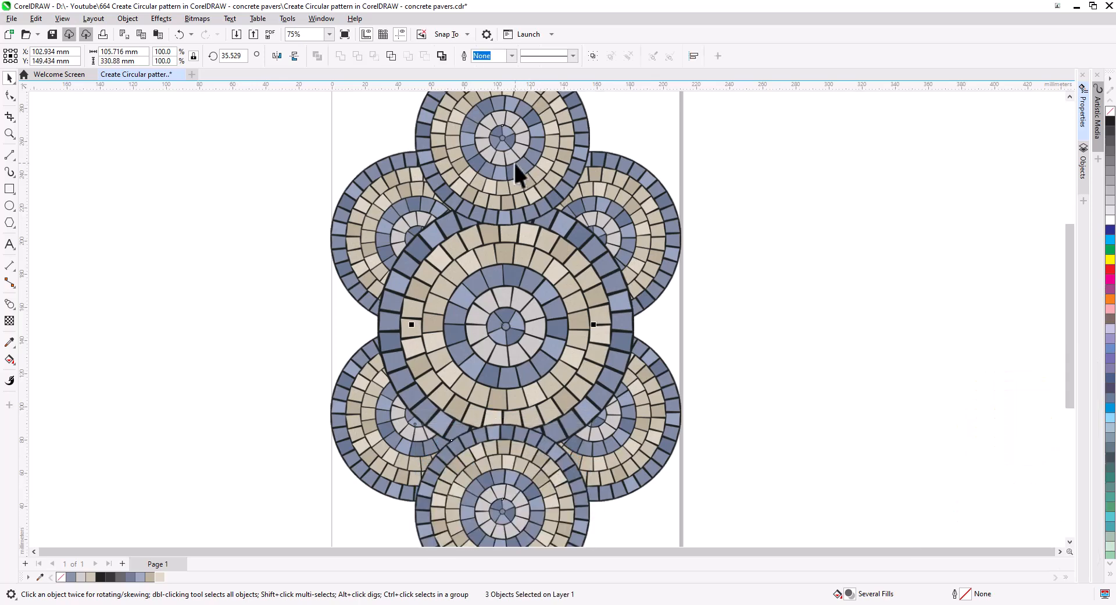
right_click(518, 171)
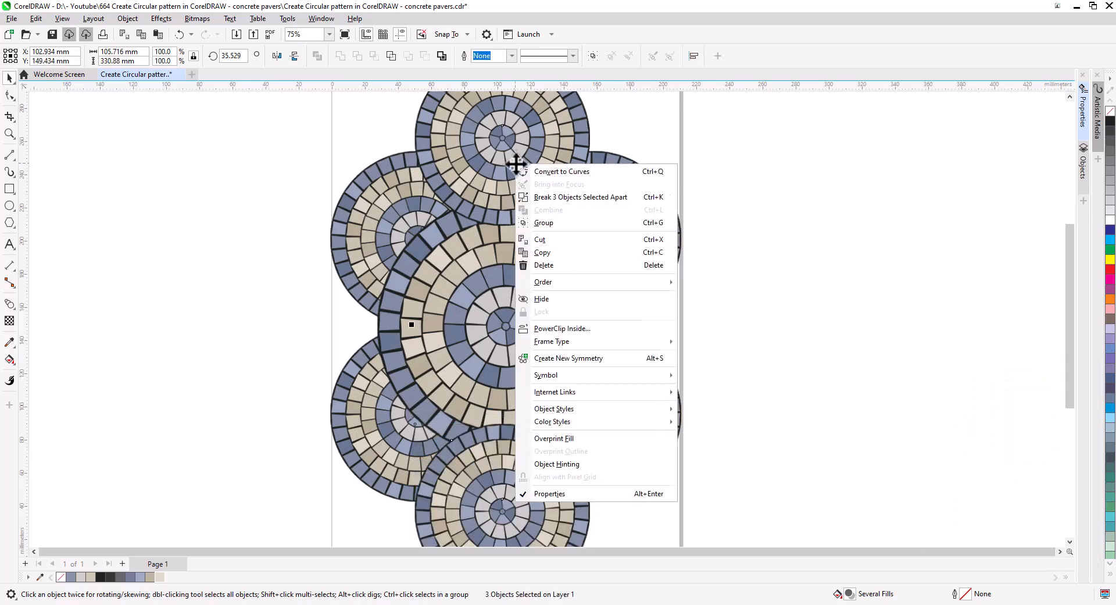
click(559, 224)
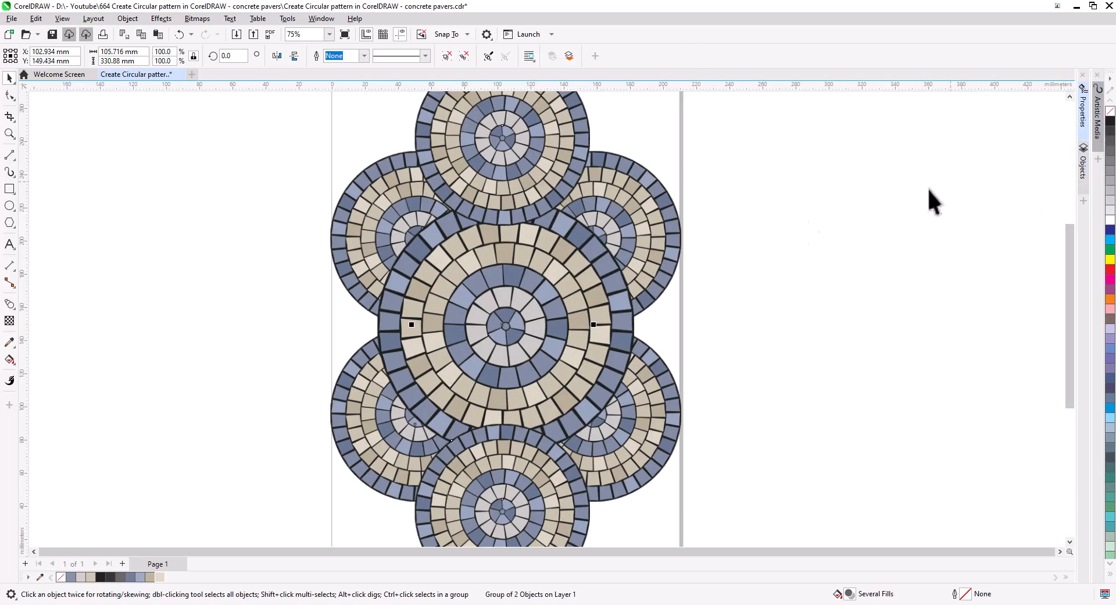
Rotate a copy of the grouped pair by 270° about its centre to place circles at both sides of the large circle.
click(495, 162)
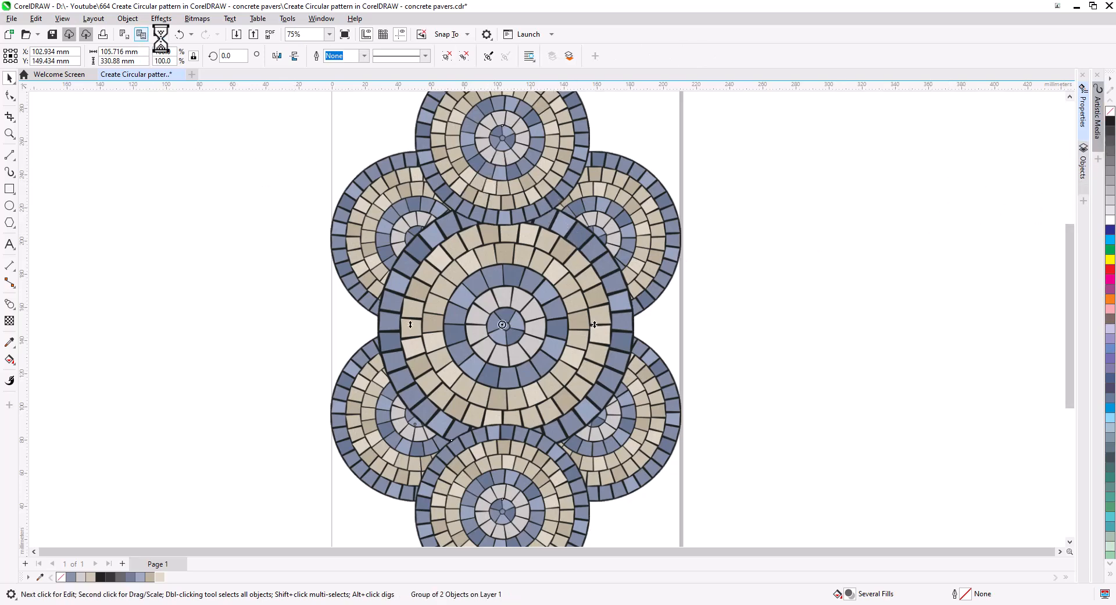
scroll(431, 250, down, 2)
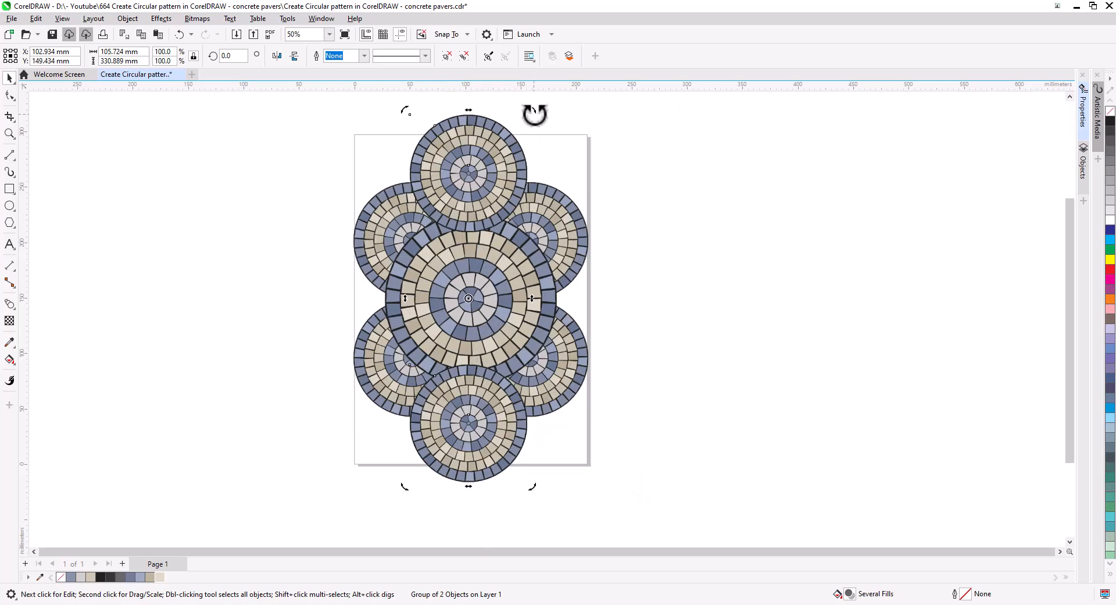
drag(535, 119, 508, 266)
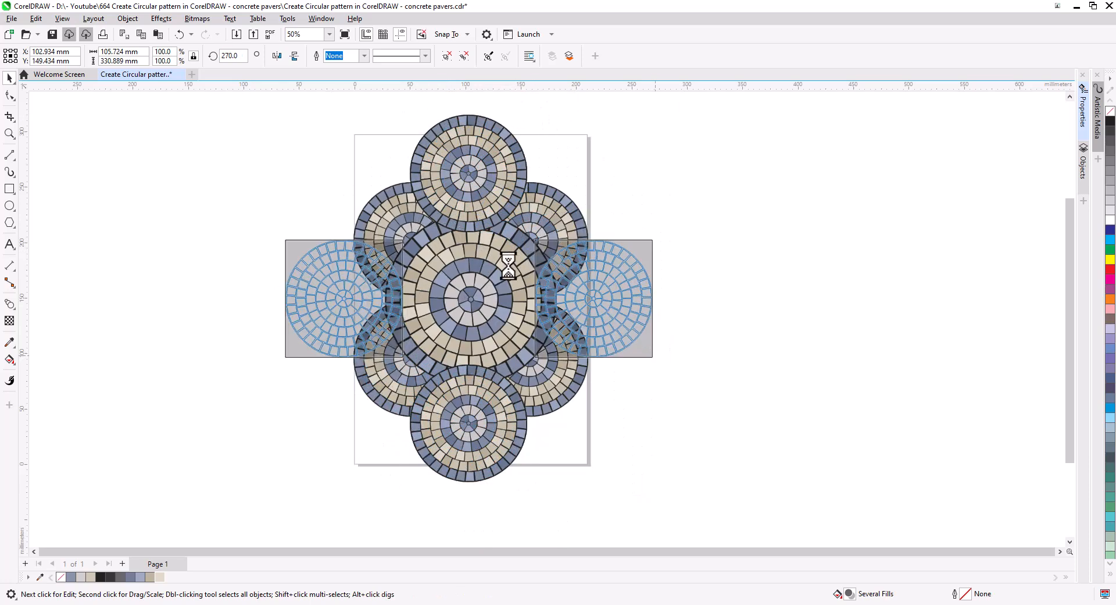
Send both pairs of outer circles to the back of the page, behind the large central circle.
right_click(465, 162)
mouse_move(524, 277)
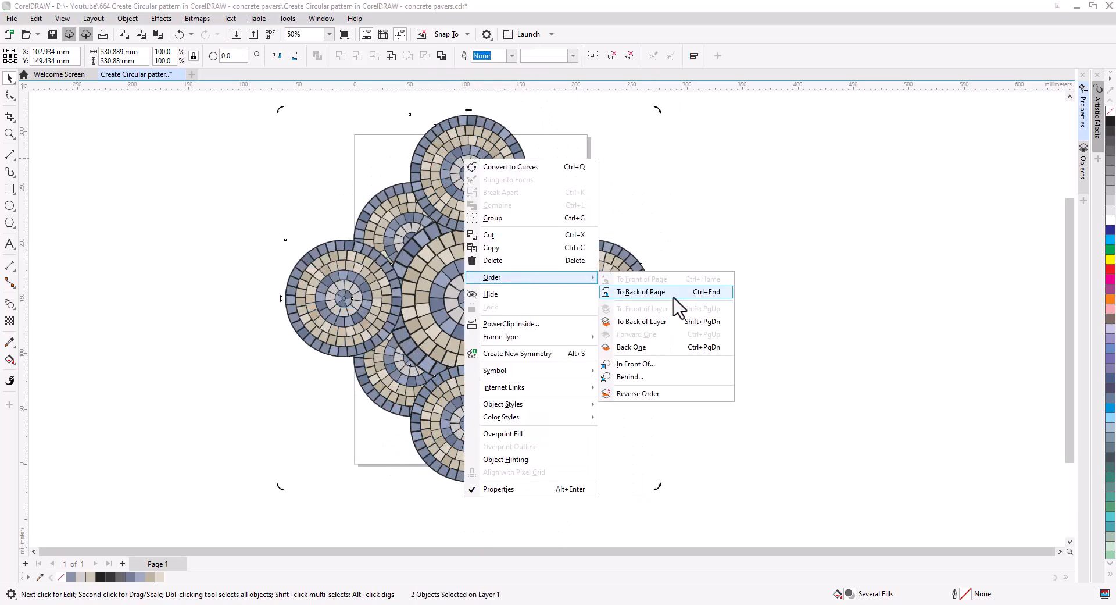
click(674, 292)
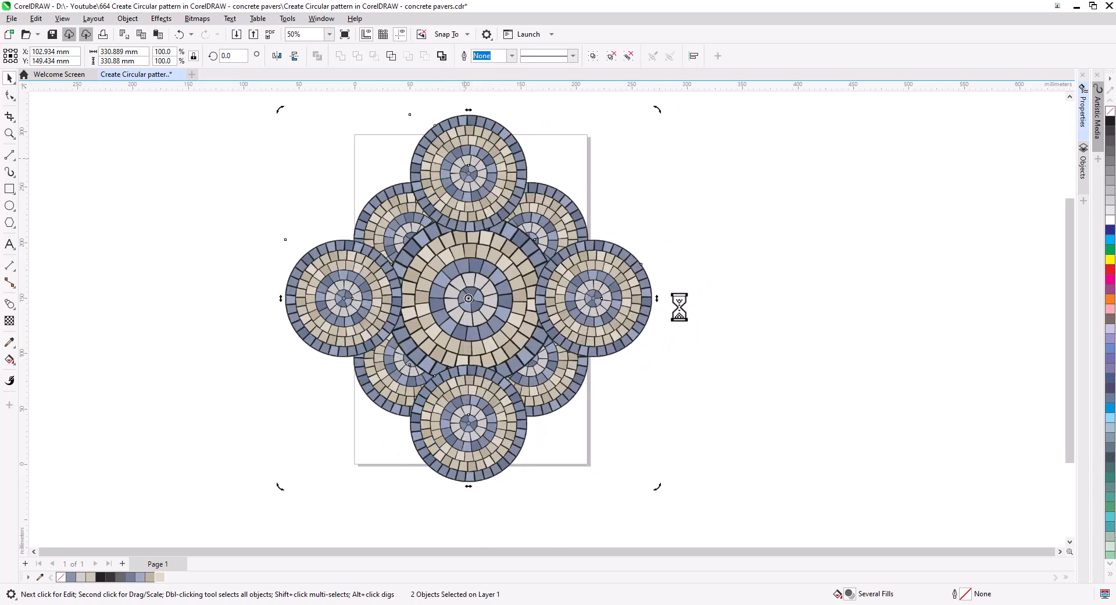
click(674, 347)
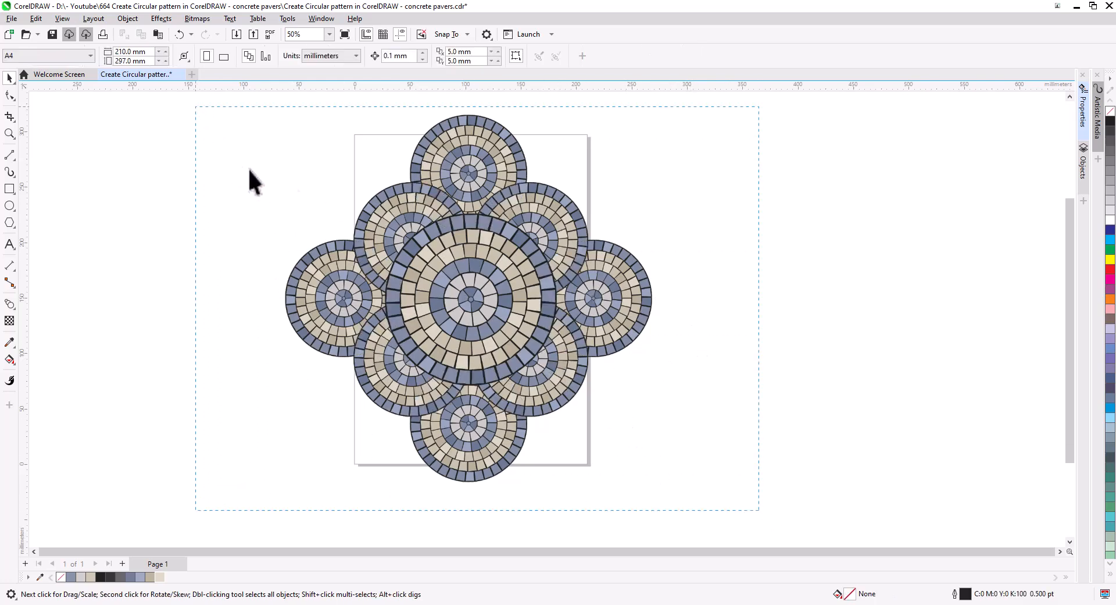
Group all the circles of the arrangement into one object.
key(ctrl+a)
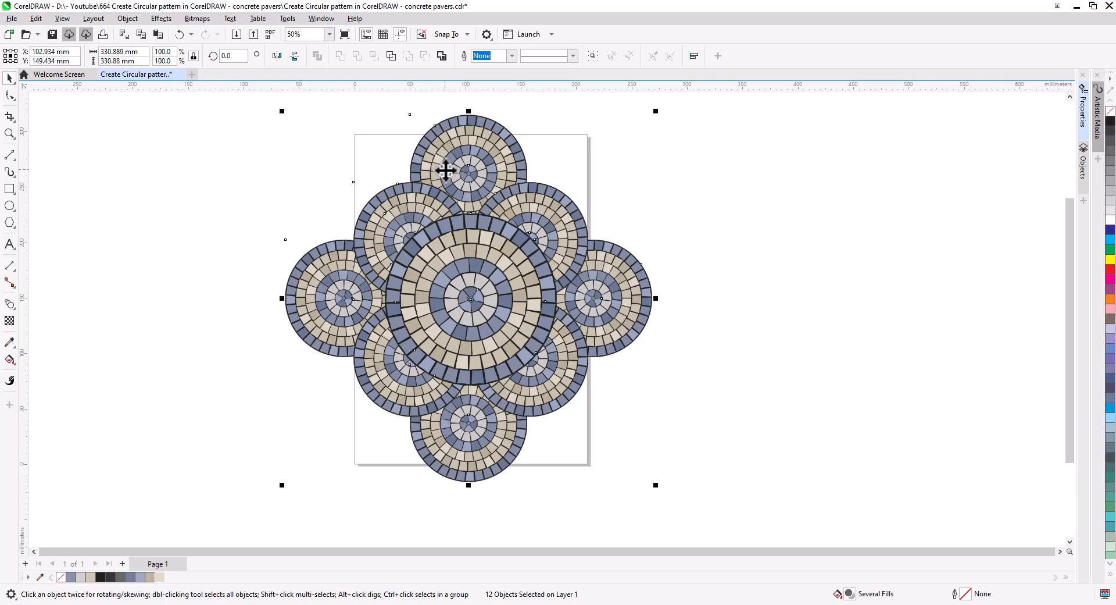
right_click(446, 170)
click(480, 231)
click(196, 254)
Draw a square about 185 mm wide over the circle arrangement and centre it on the page.
click(10, 189)
drag(322, 188, 528, 392)
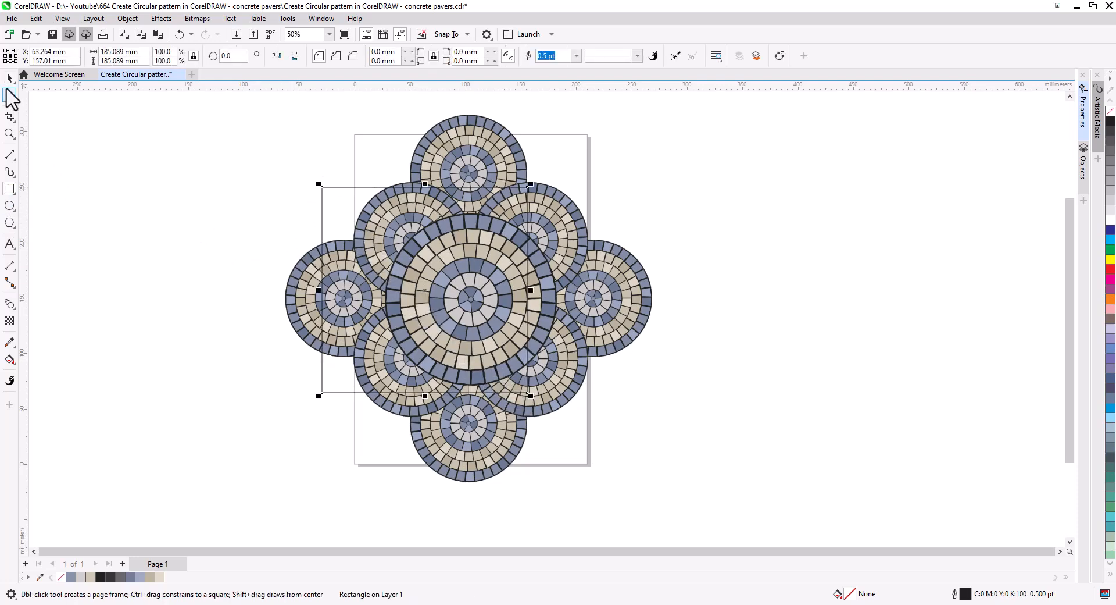
click(8, 78)
key(p)
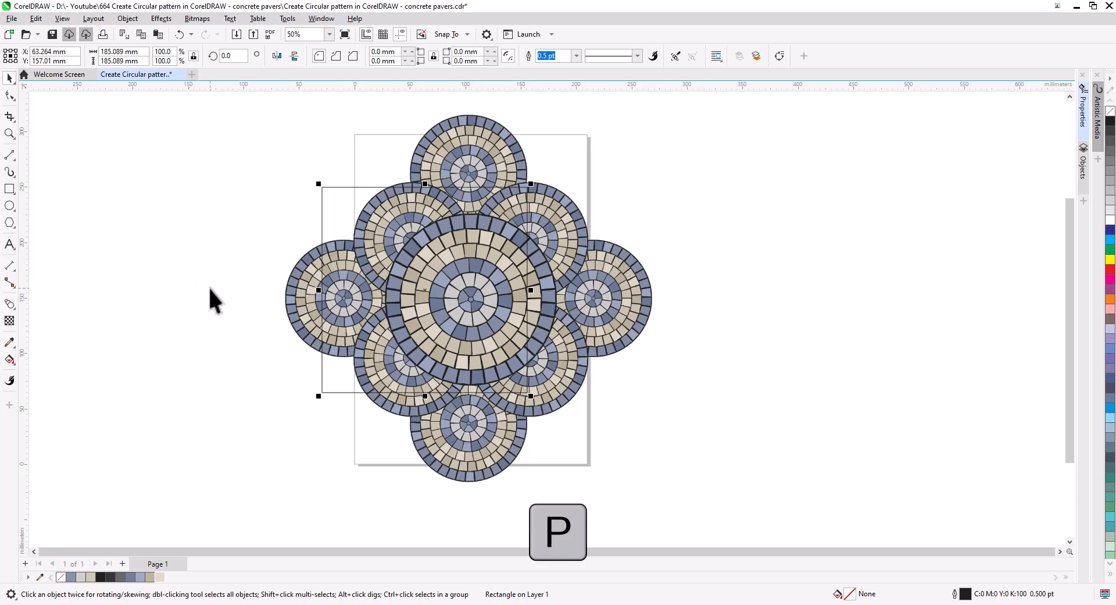
Scale the square about its centre to 95.1%, about 176 mm wide.
click(625, 429)
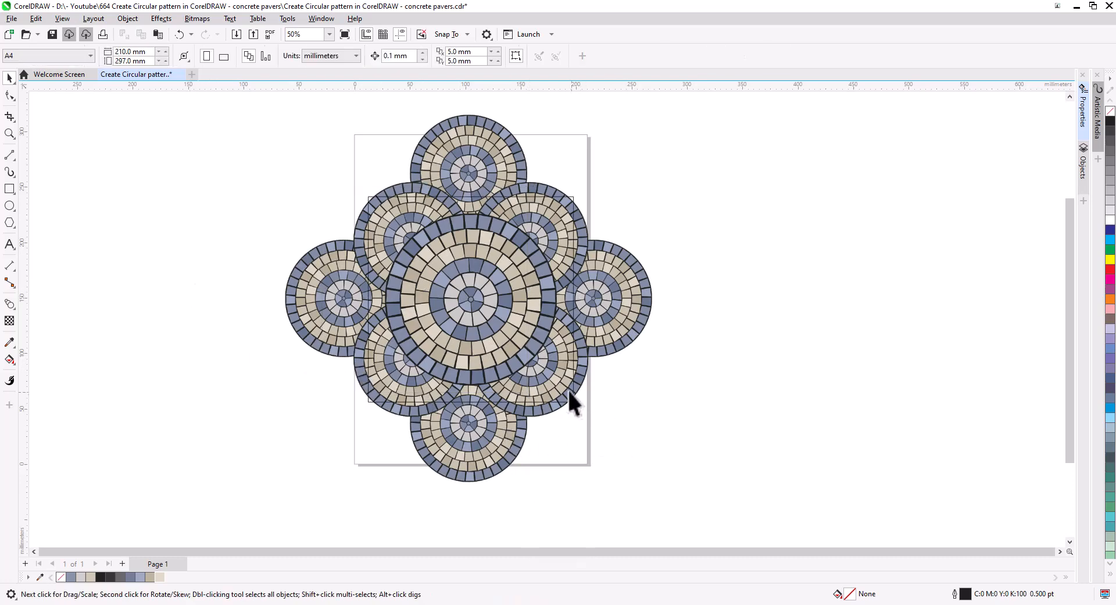
click(574, 403)
click(574, 402)
drag(577, 407, 573, 403)
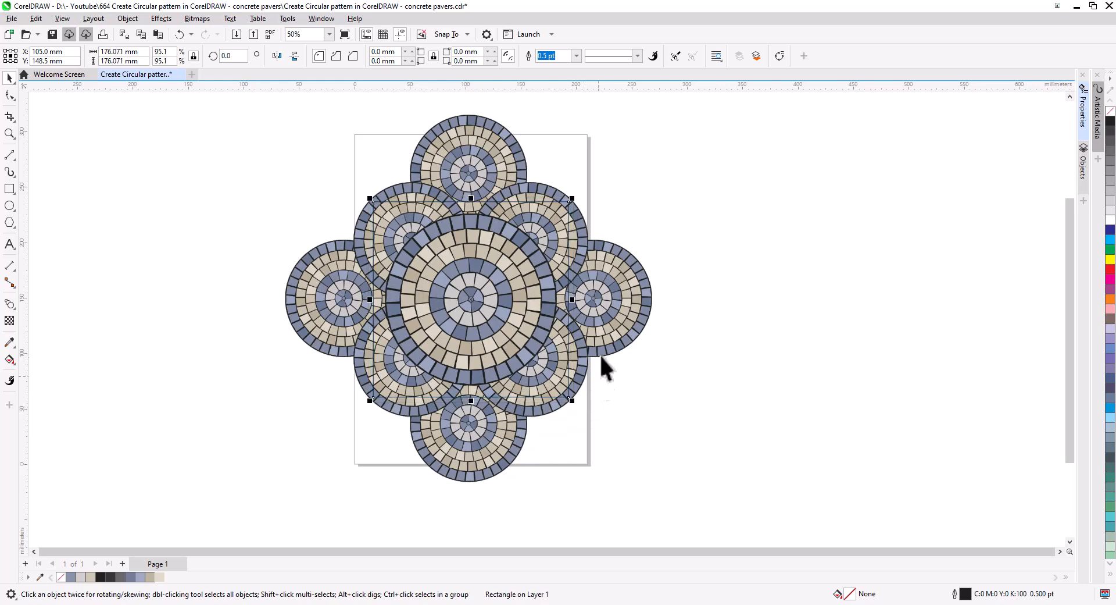
PowerClip the grouped circle arrangement inside the square.
click(607, 319)
right_click(607, 318)
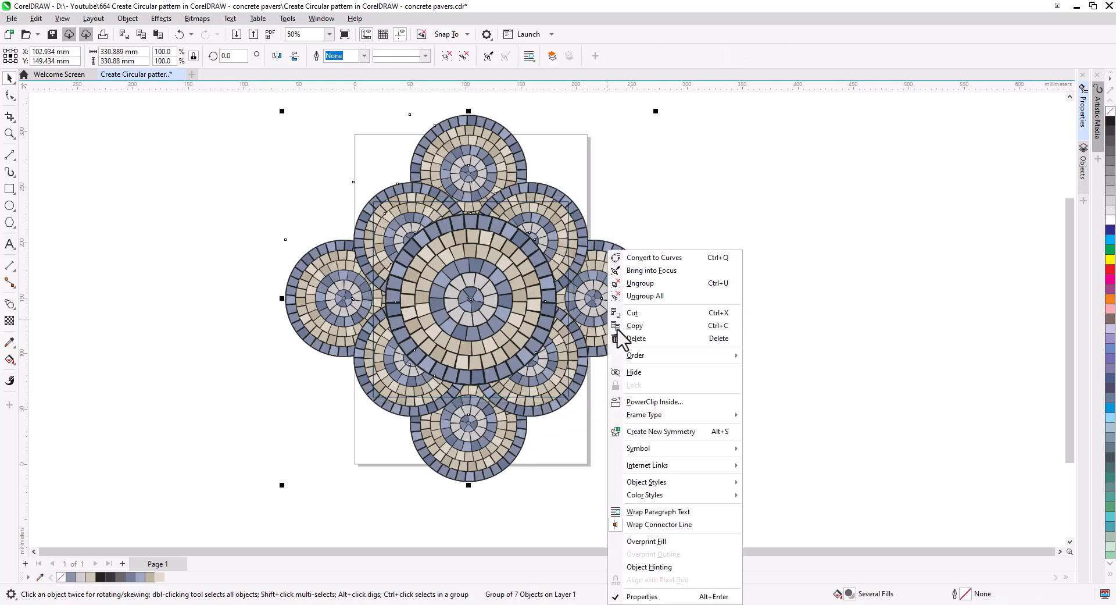
click(638, 401)
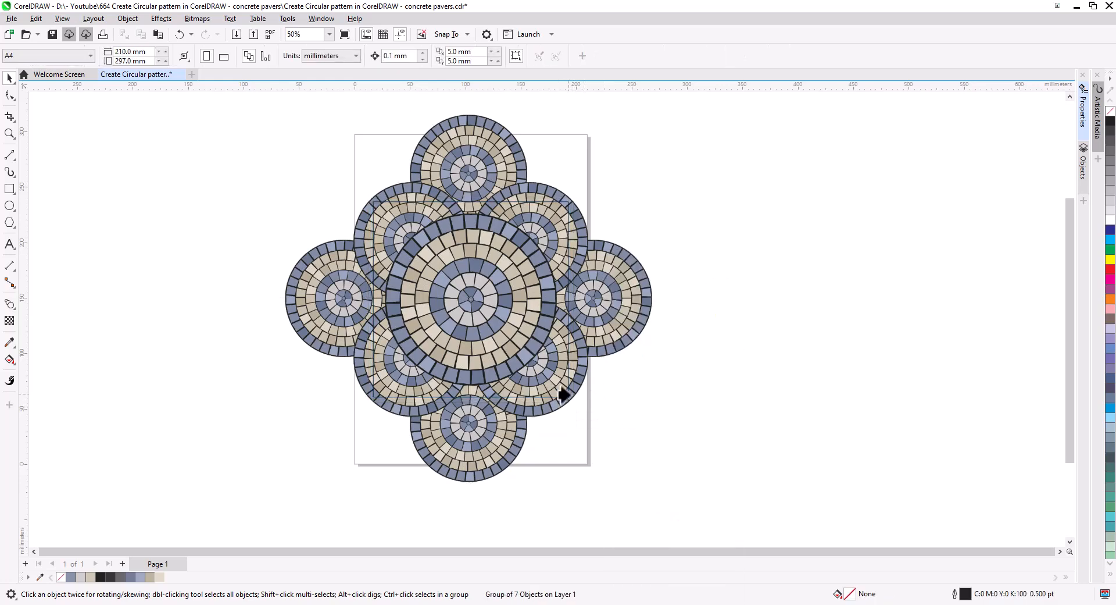
click(618, 410)
scroll(512, 349, up, 2)
scroll(530, 364, up, 1)
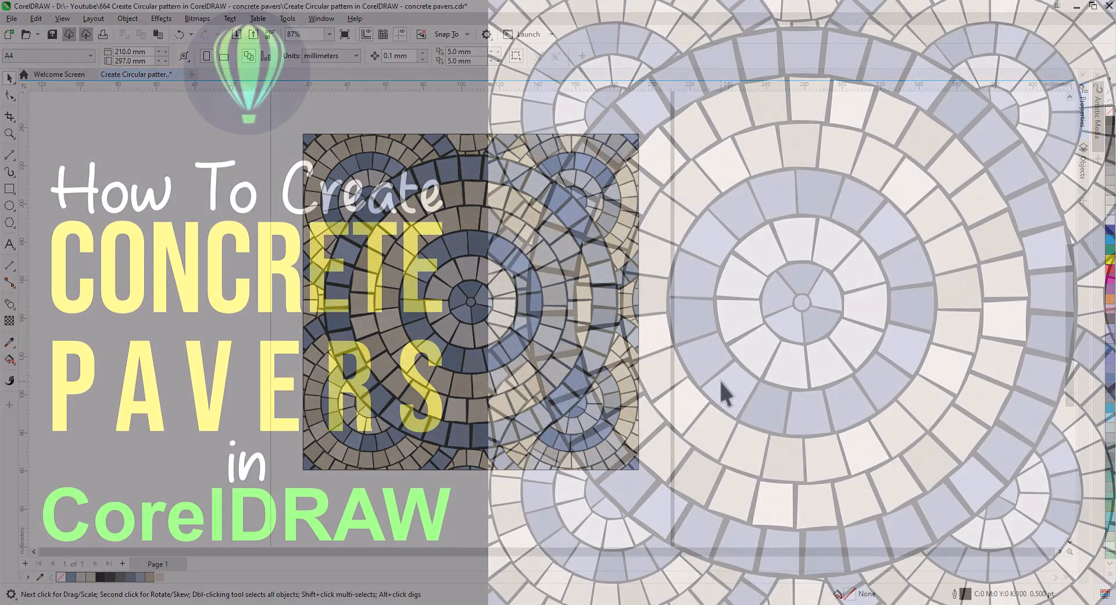